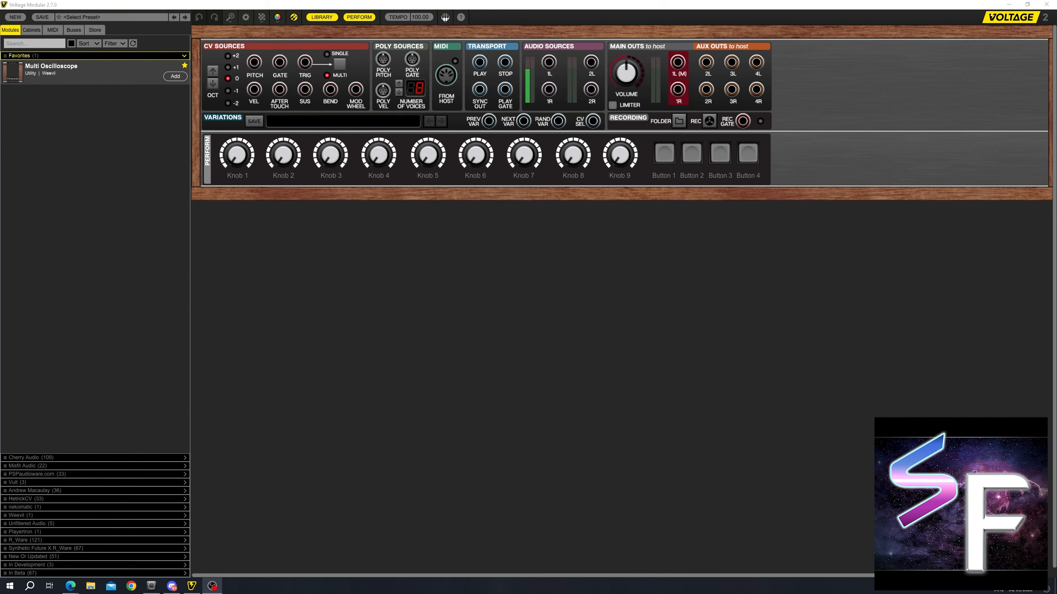
Step: Search the module library for "micro" and show the Synthetic Future X R_Ware results
left_click(511, 262)
left_click(66, 549)
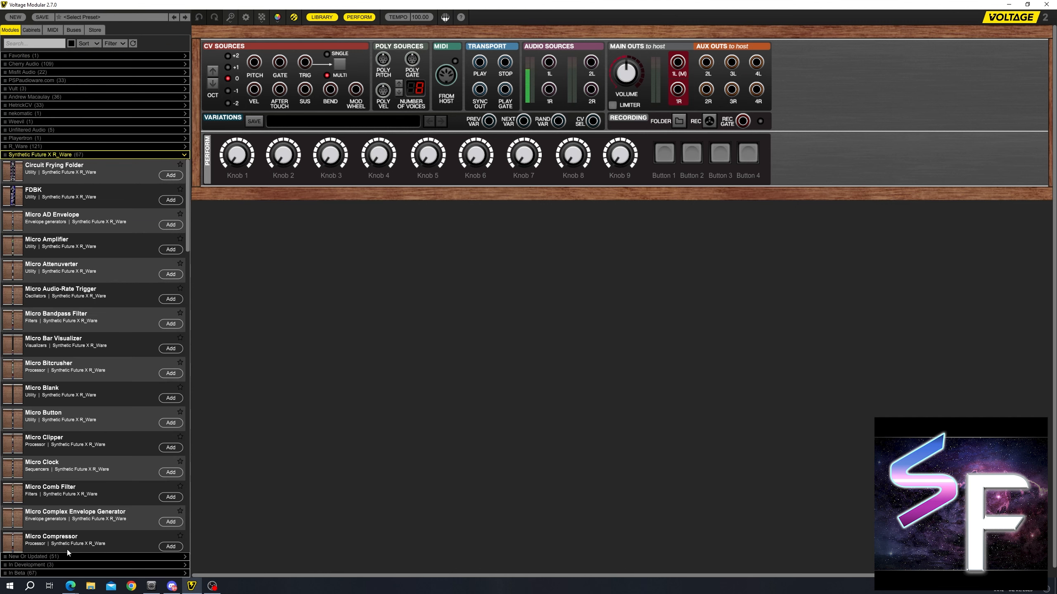
left_click(34, 43)
type(",o")
key("BackSpace")
key("BackSpace")
key("BackSpace")
type("m")
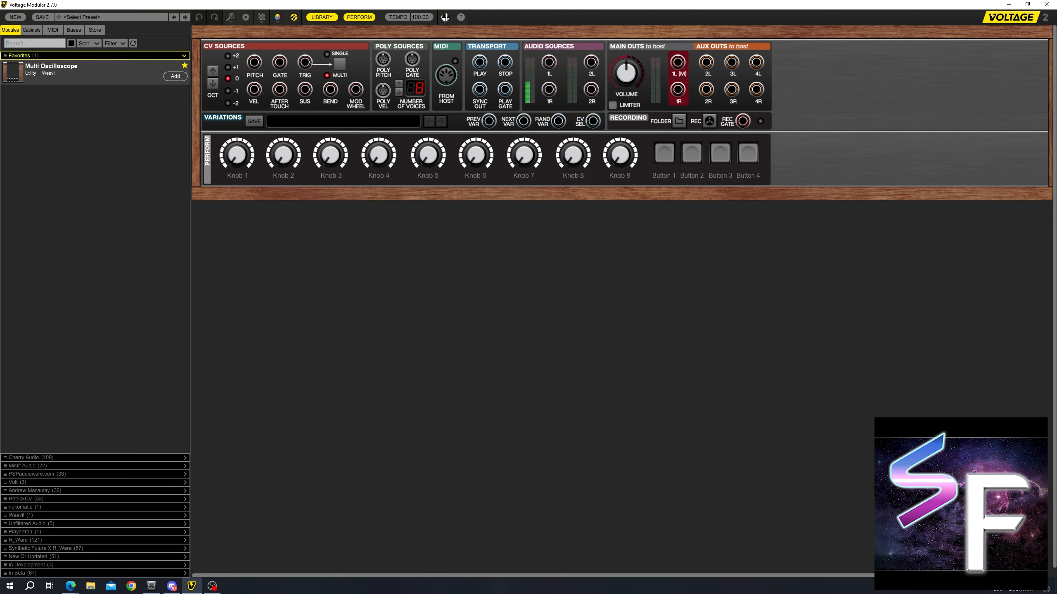
type("icro")
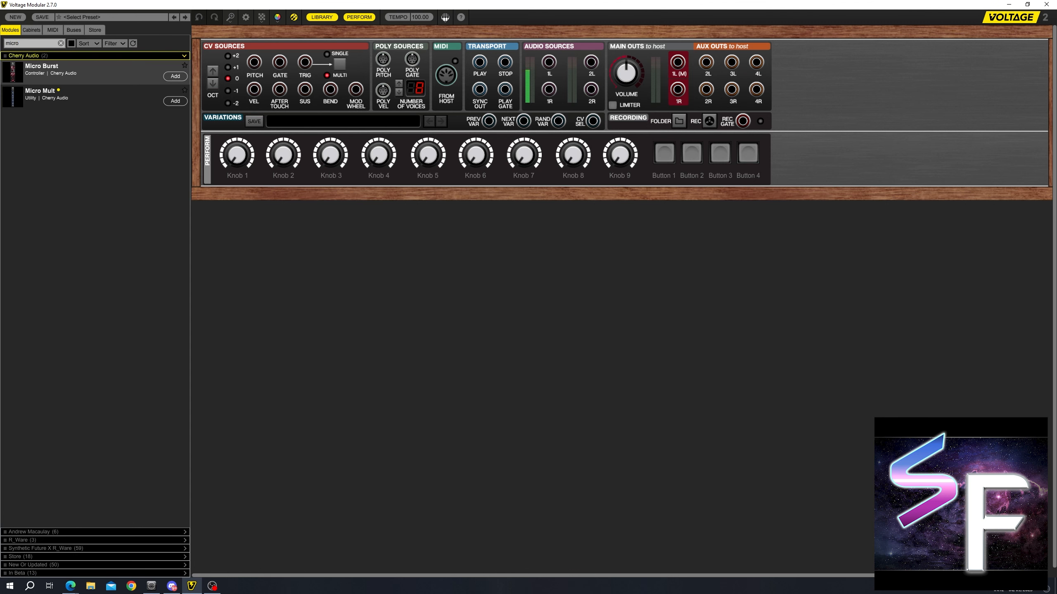
left_click(75, 549)
Step: Add a Micro AD Envelope and a Micro Amplifier to the empty rack
mouse_move(78, 98)
left_click_drag(79, 97, 379, 304)
left_click_drag(65, 122, 407, 304)
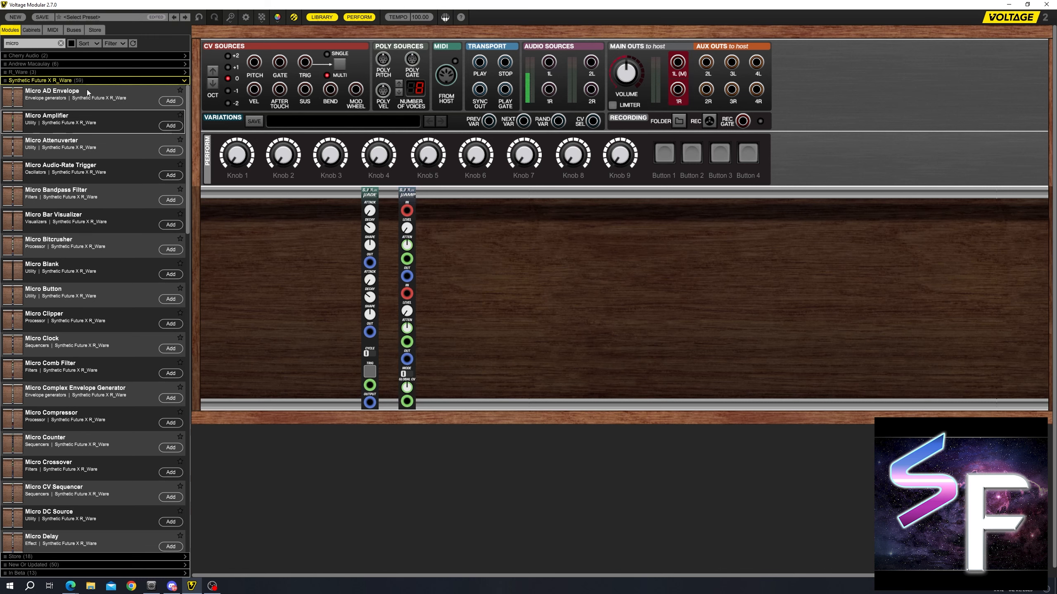
Step: Search the library for "micro osc" and add a Micro Oscillator to the rack beside the envelope and amplifier
left_click(36, 44)
type("osc")
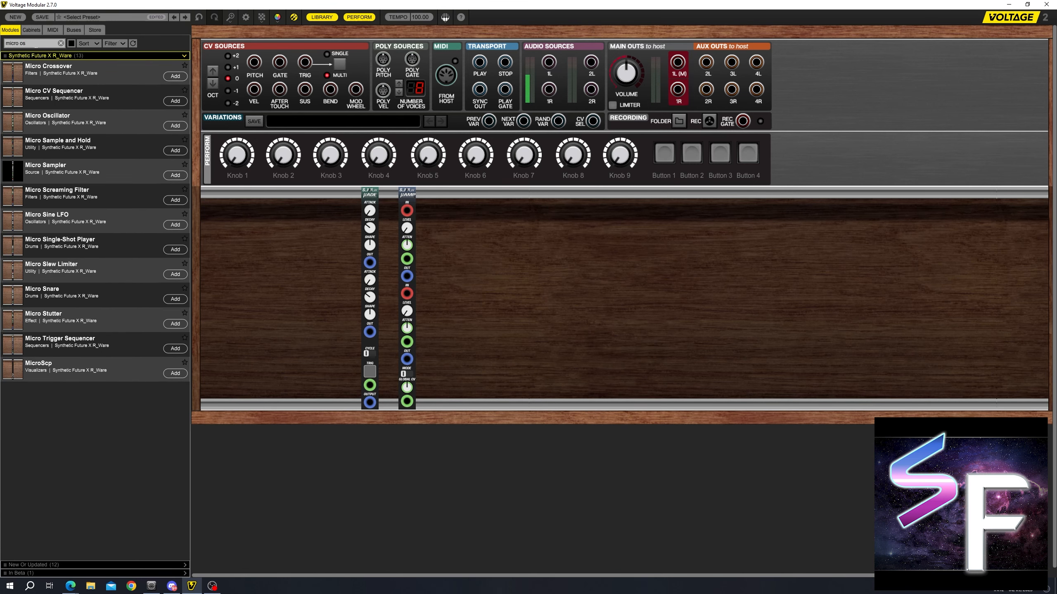
left_click_drag(40, 80, 328, 194)
Step: Search the library for "micro fil" and add a Micro Ladder Filter directly after the oscillator
key("BackSpace")
key("BackSpace")
key("BackSpace")
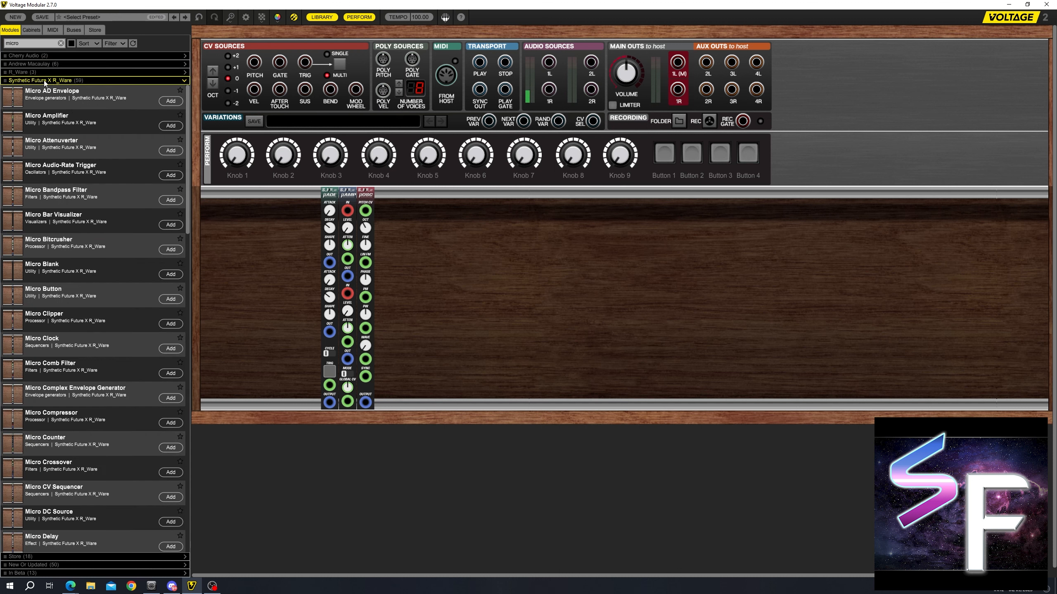
type("fil")
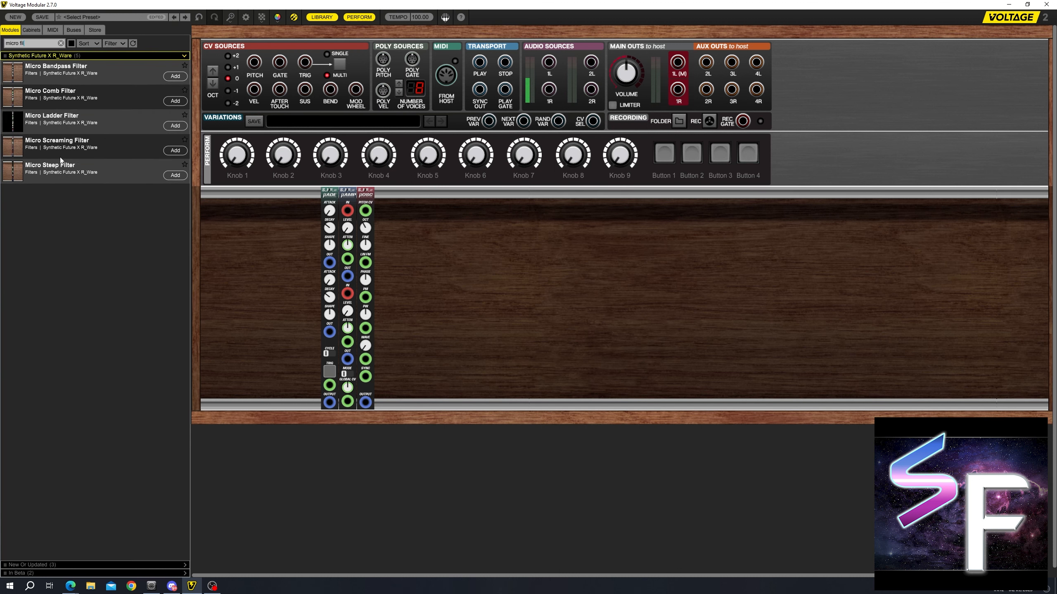
left_click_drag(61, 120, 324, 228)
left_click_drag(386, 194, 380, 195)
left_click(429, 283)
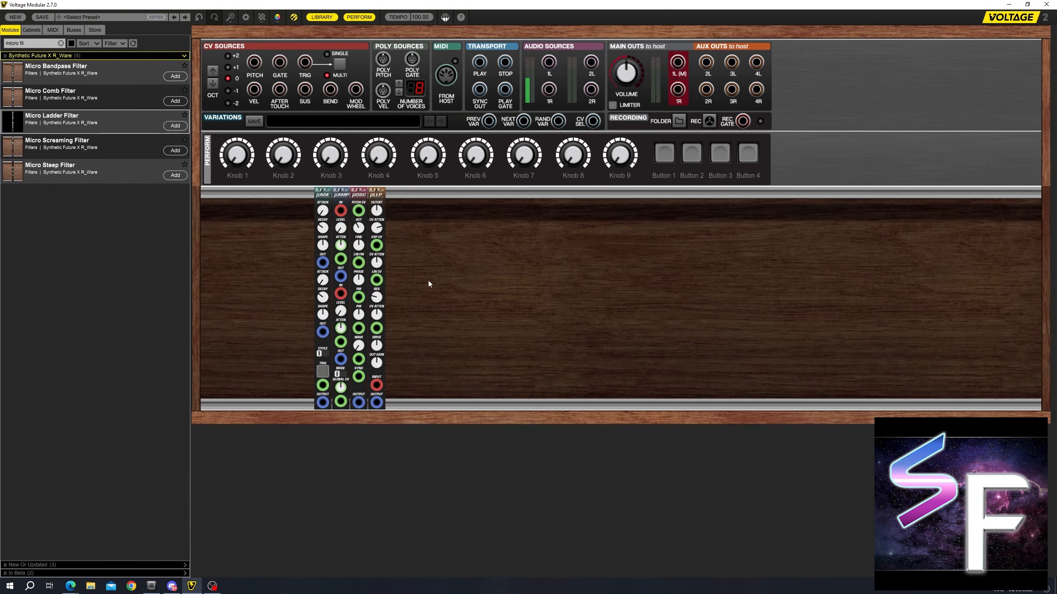
Step: Move the oscillator in front of the envelope and set the ladder filter apart from the other modules
key("alt+Tab")
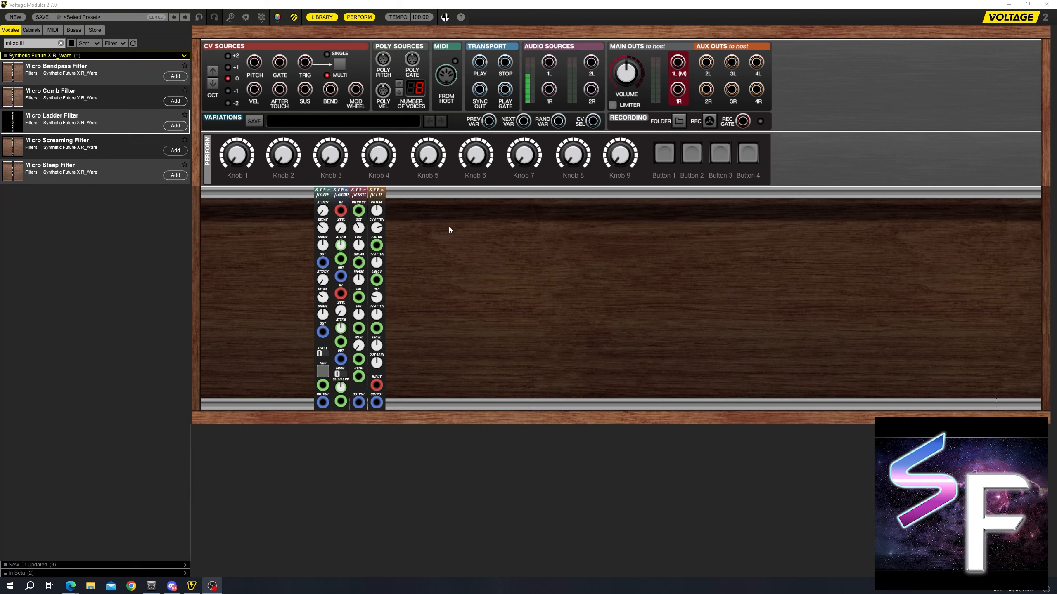
left_click_drag(365, 196, 307, 194)
left_click_drag(489, 218, 307, 193)
left_click(443, 295)
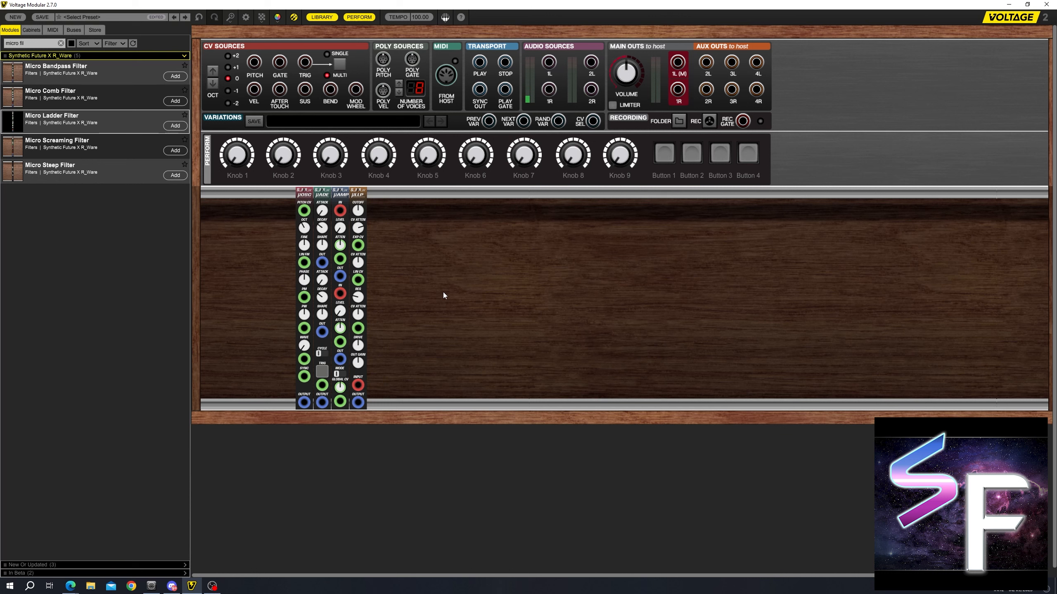
left_click_drag(358, 291, 493, 287)
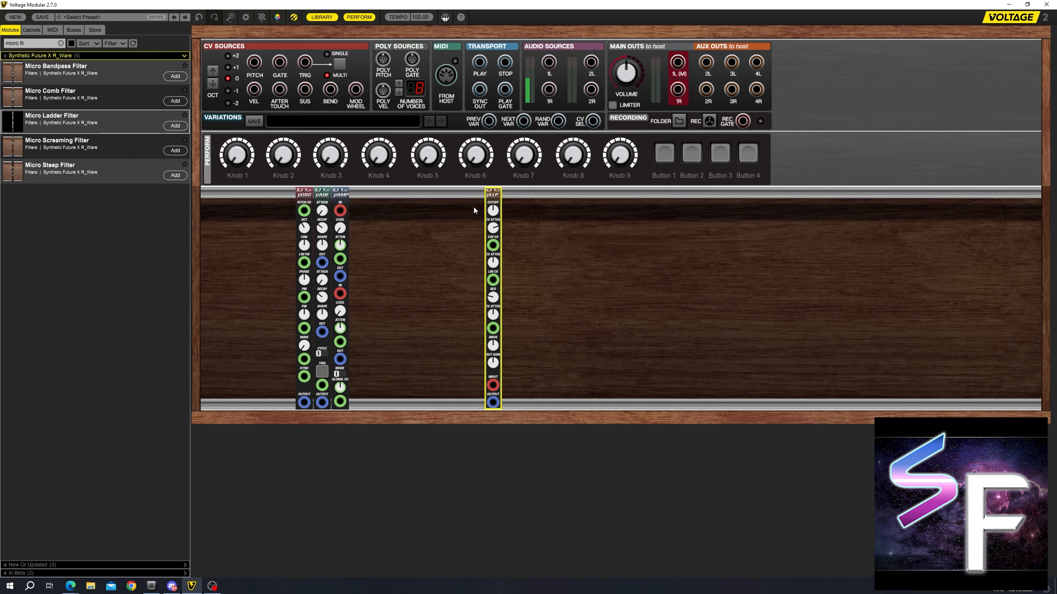
left_click(443, 366)
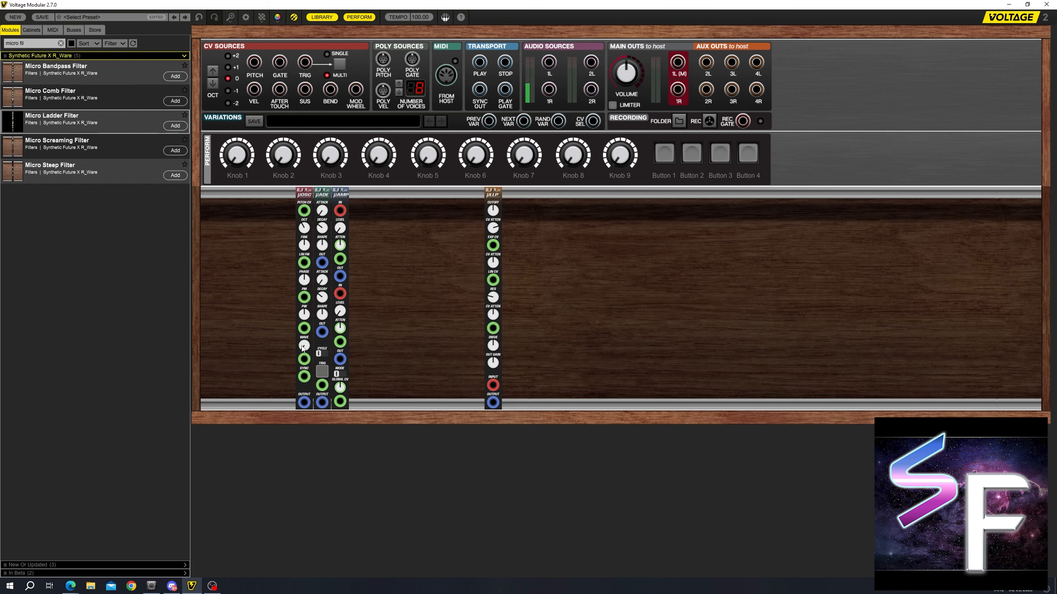
Step: Set the oscillator's waveform to 3.00, a 100% sine
left_click_drag(303, 349, 315, 88)
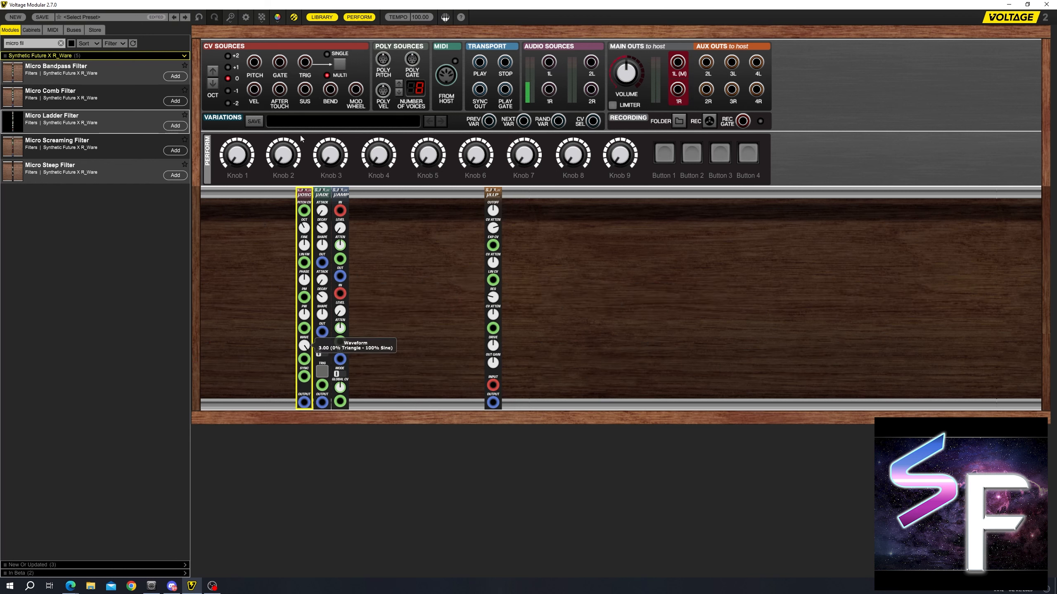
left_click(355, 351)
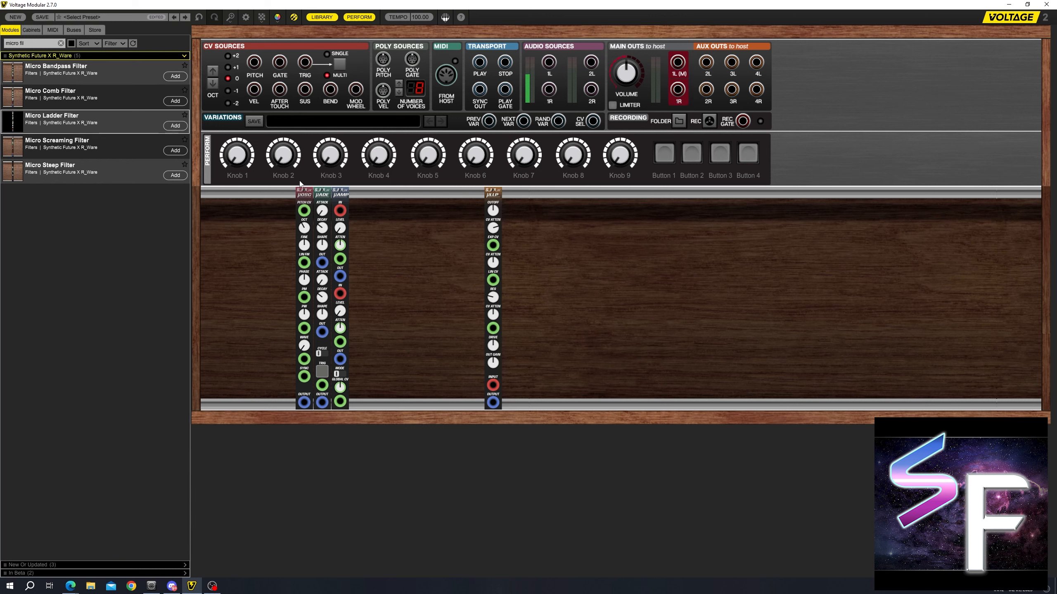
left_click_drag(302, 348, 312, 126)
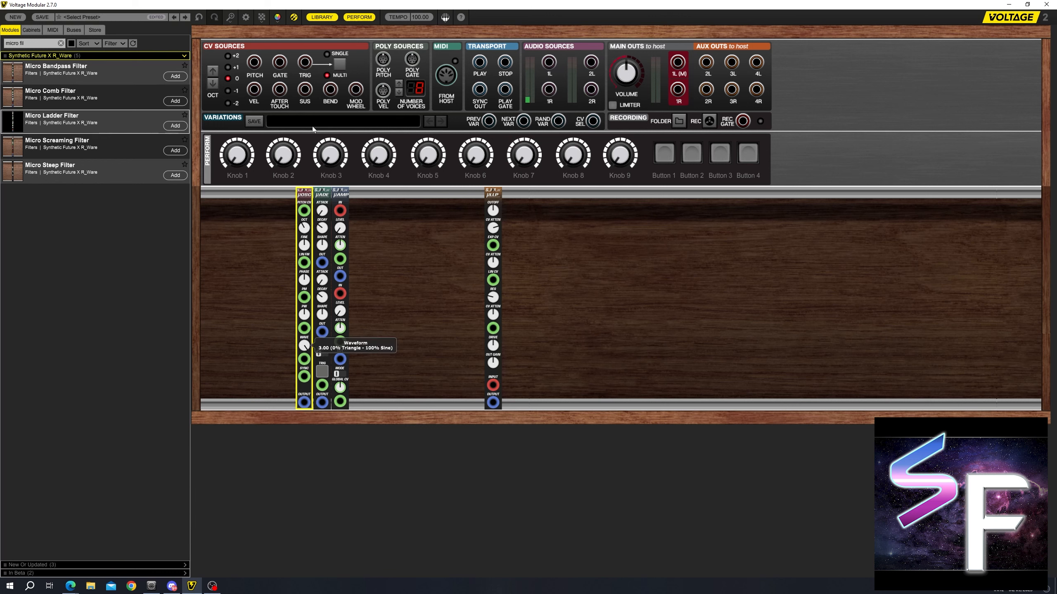
Step: Patch the oscillator's output to its own PM input and to the amplifier's first input
left_click_drag(304, 403, 306, 303)
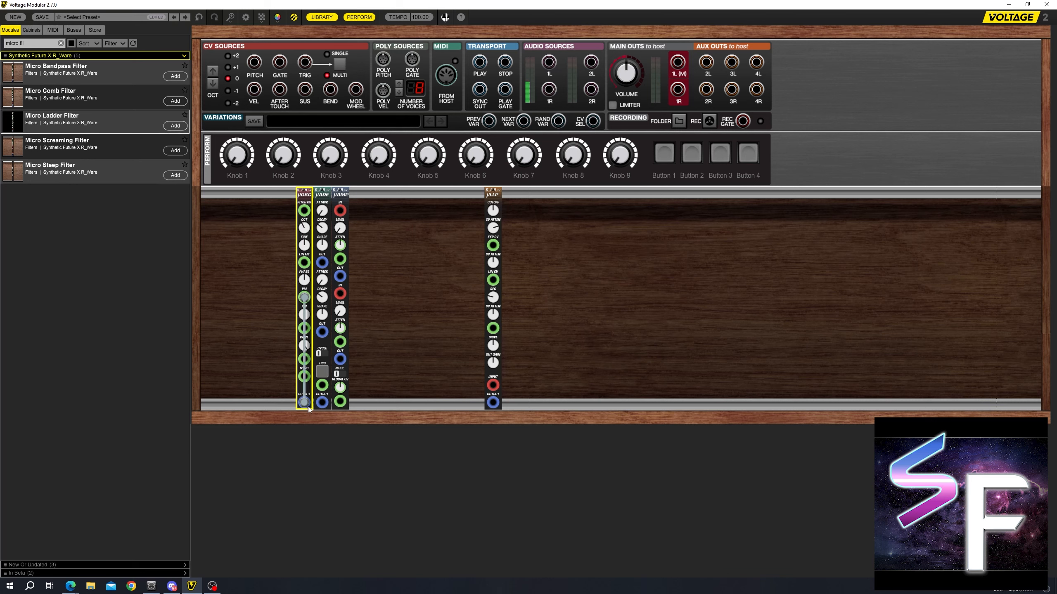
left_click_drag(305, 402, 366, 218)
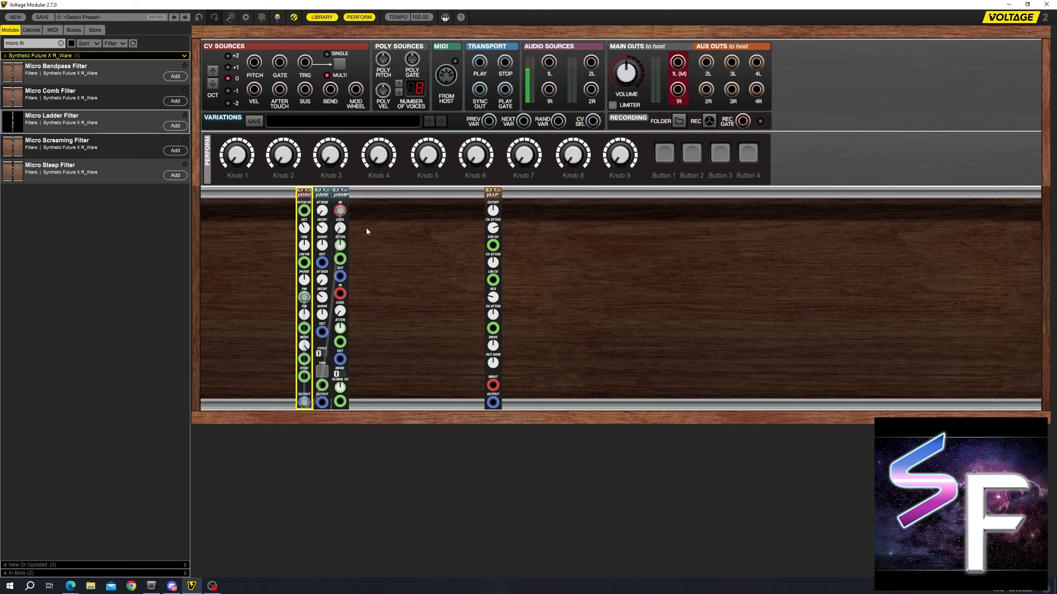
Step: Patch the envelope's first output to the amplifier's first CV input and raise that channel's attenuator
left_click(322, 209)
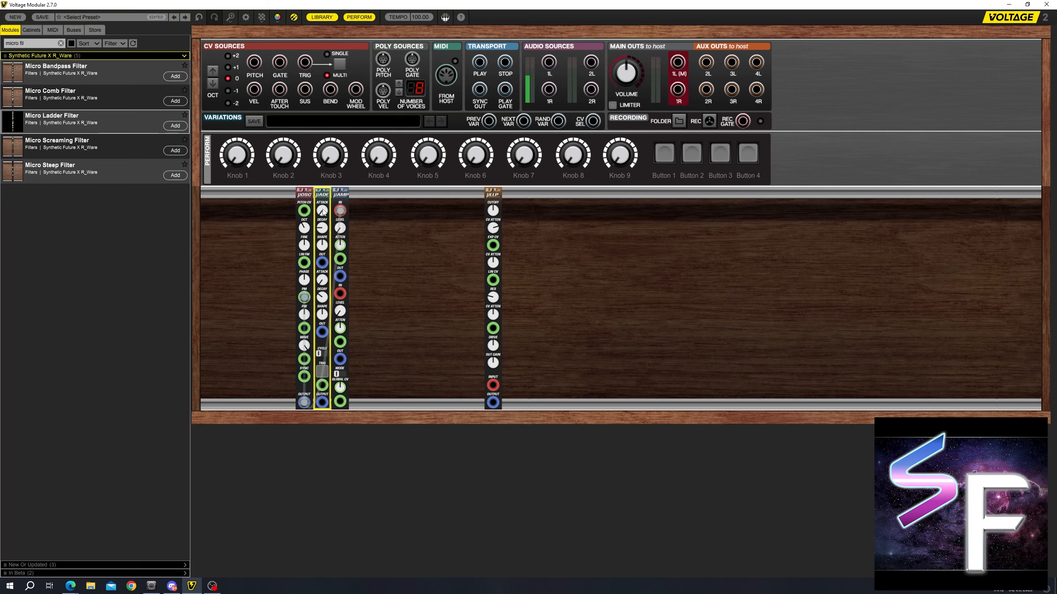
mouse_move(324, 265)
left_mouse_down()
mouse_move(424, 344)
mouse_move(352, 293)
mouse_move(352, 213)
mouse_move(350, 263)
mouse_move(340, 259)
left_mouse_up()
left_click(342, 251)
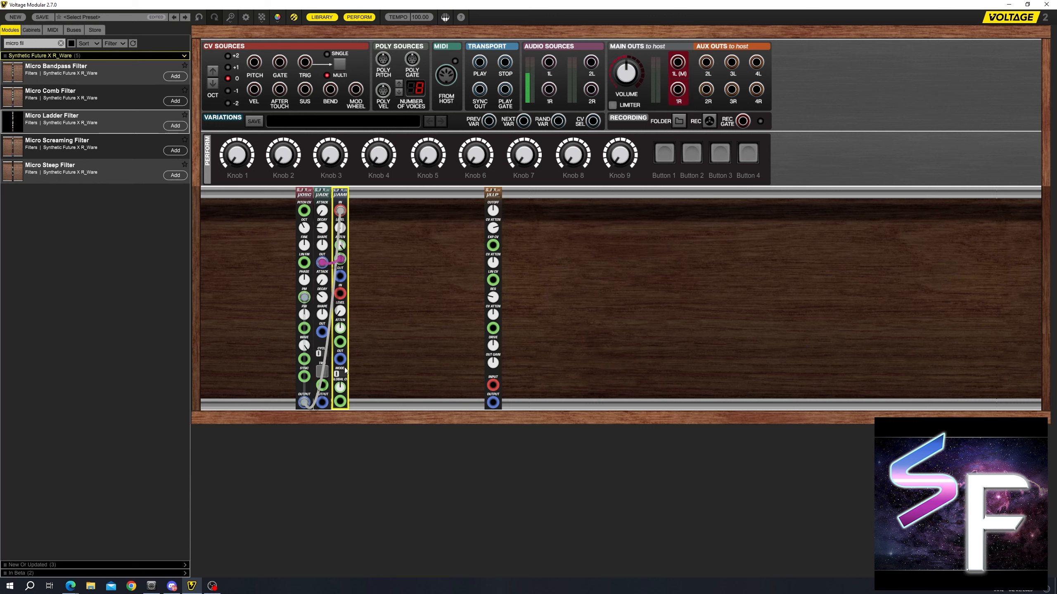
Step: Patch the amplifier's first output to main out 1L (M) and trigger the envelope repeatedly to audition the sound
left_click_drag(340, 276, 677, 63)
left_click(322, 371)
left_click(322, 371)
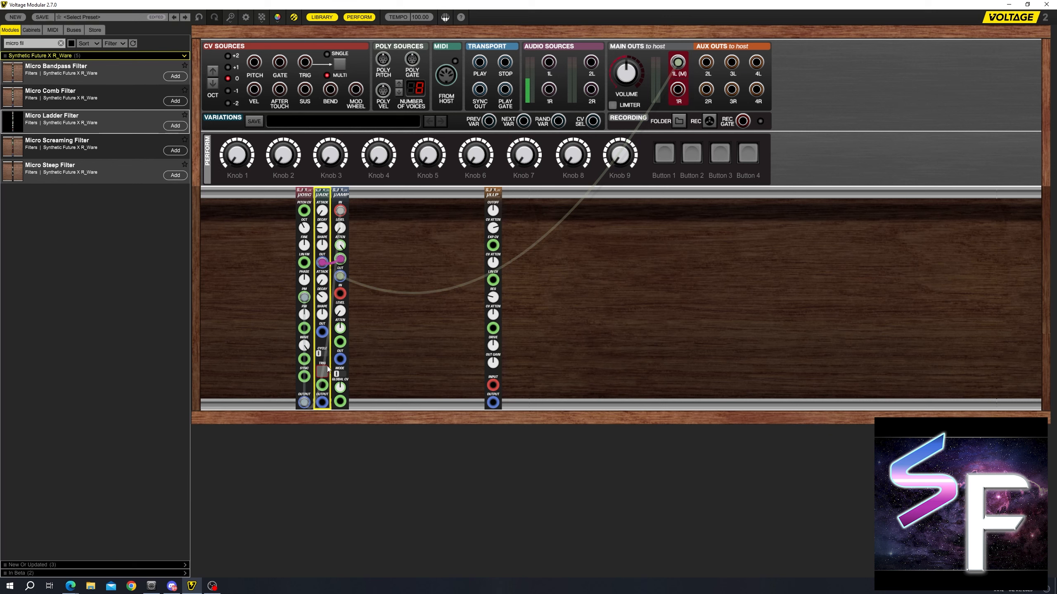
left_click(323, 371)
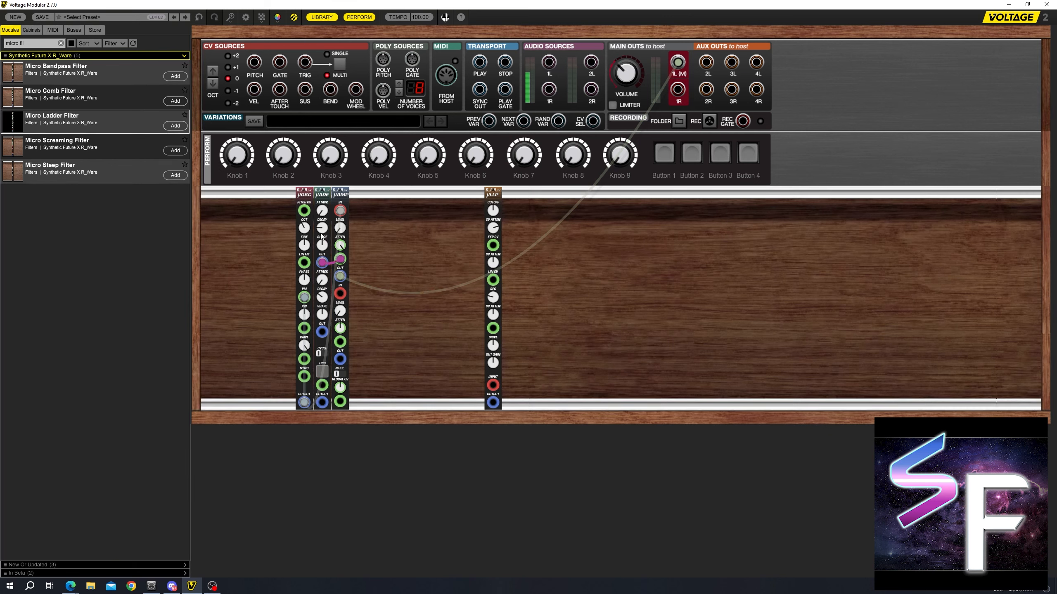
left_click(319, 374)
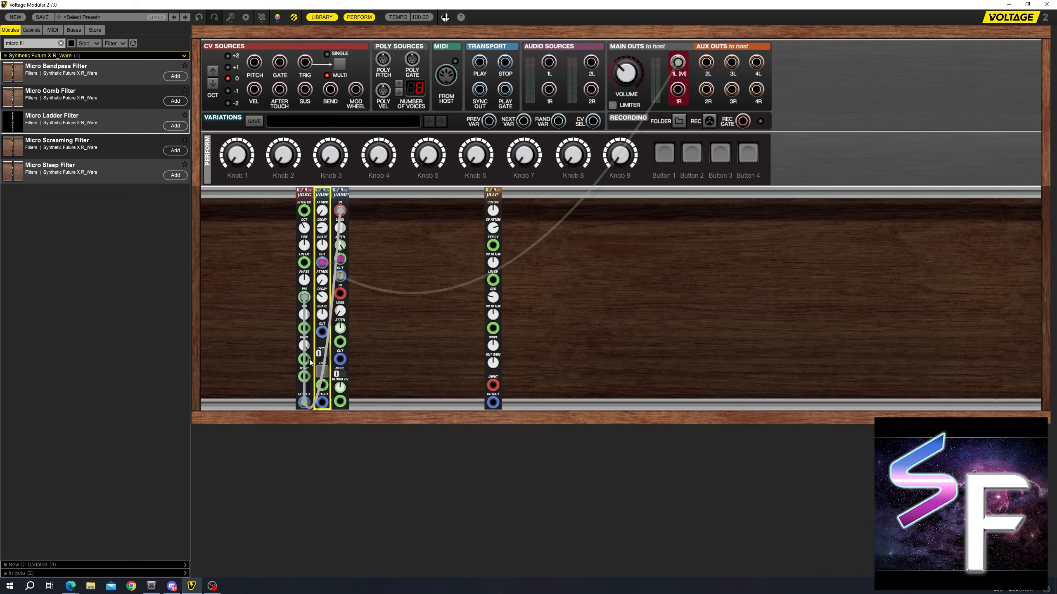
left_click(323, 376)
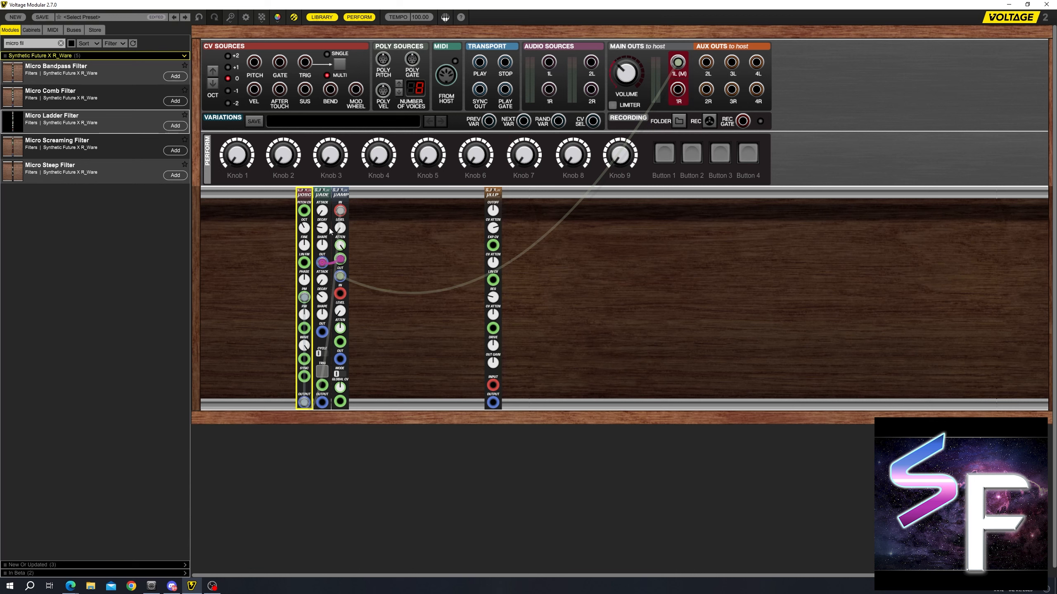
Step: Move the oscillator, envelope and amplifier together toward the start of the rack and disconnect the amplifier from main out 1L (M)
left_click(339, 192, "shift")
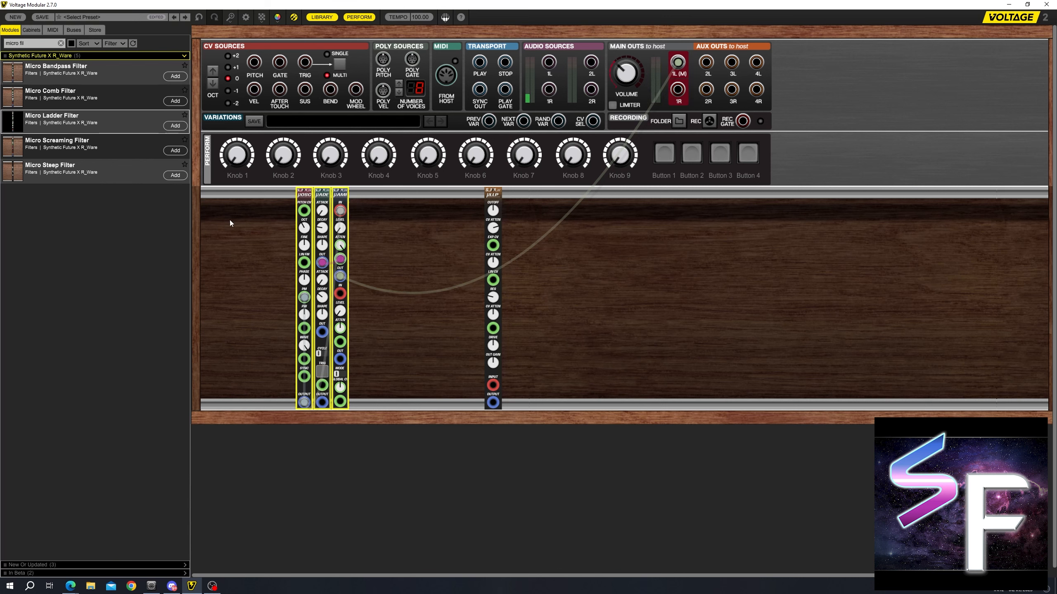
left_click_drag(339, 193, 296, 192)
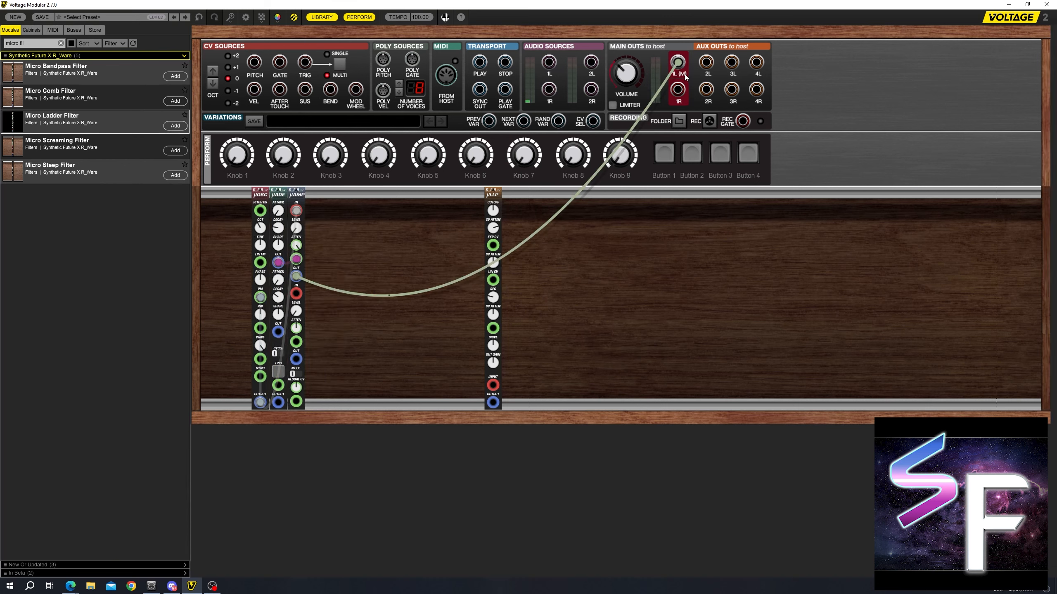
left_click_drag(676, 75, 294, 293)
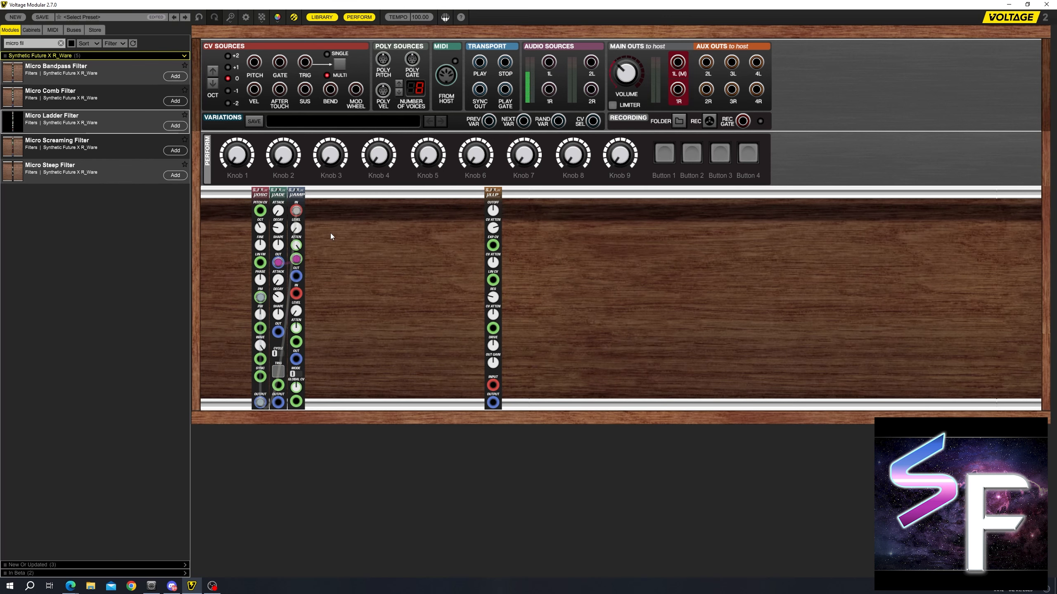
Step: Duplicate the oscillator, envelope and amplifier group and place the ladder filter directly after the copies
left_click_drag(330, 234, 258, 250)
left_click_drag(260, 202, 410, 204)
left_click_drag(487, 193, 457, 197)
left_click(508, 227)
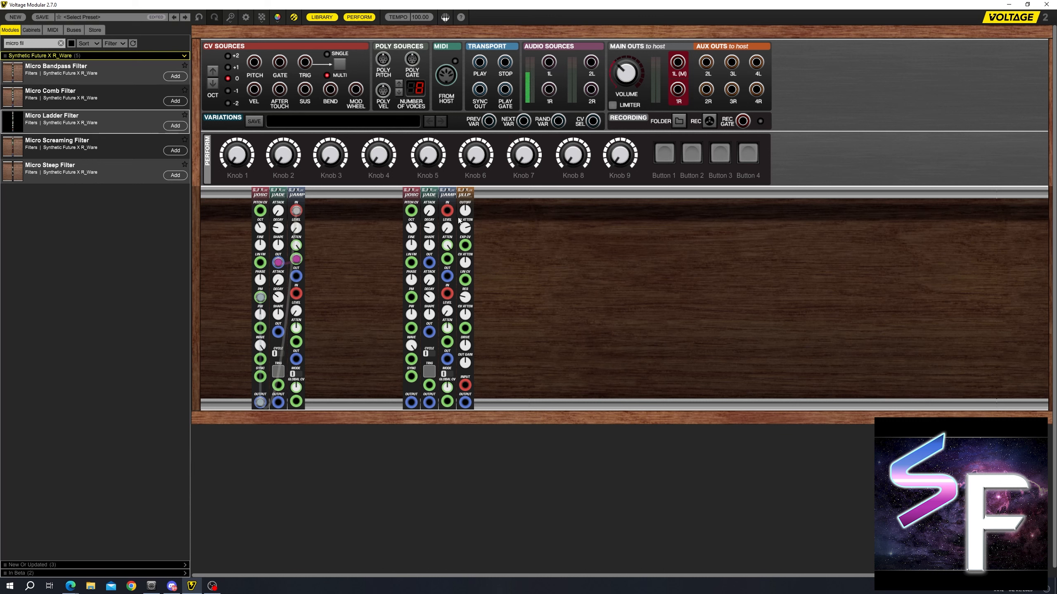
Step: Move the copied envelope in front of the copied oscillator and close the gap in the second group
left_click_drag(430, 200, 404, 202)
left_click_drag(512, 215, 405, 212)
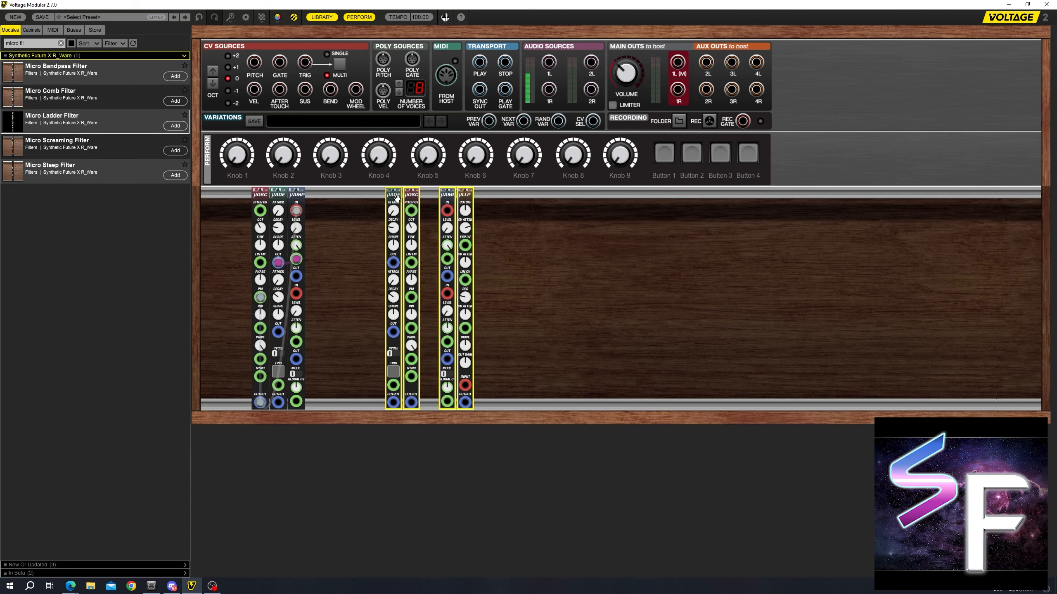
left_click(559, 265)
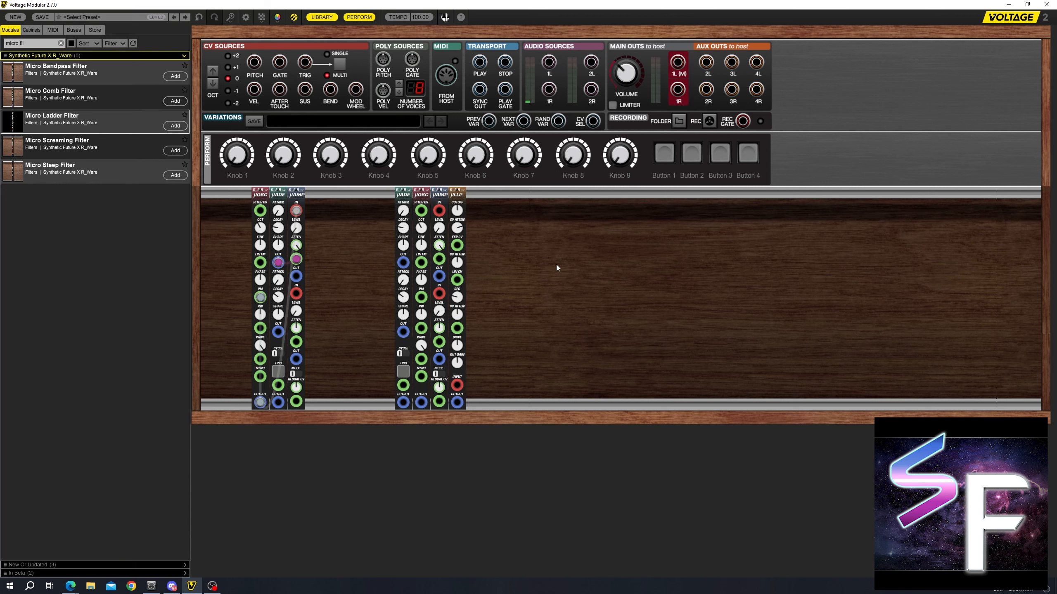
Step: Patch the copied oscillator through the copied amplifier's first channel and the ladder filter to main out 1L (M)
left_click(429, 349)
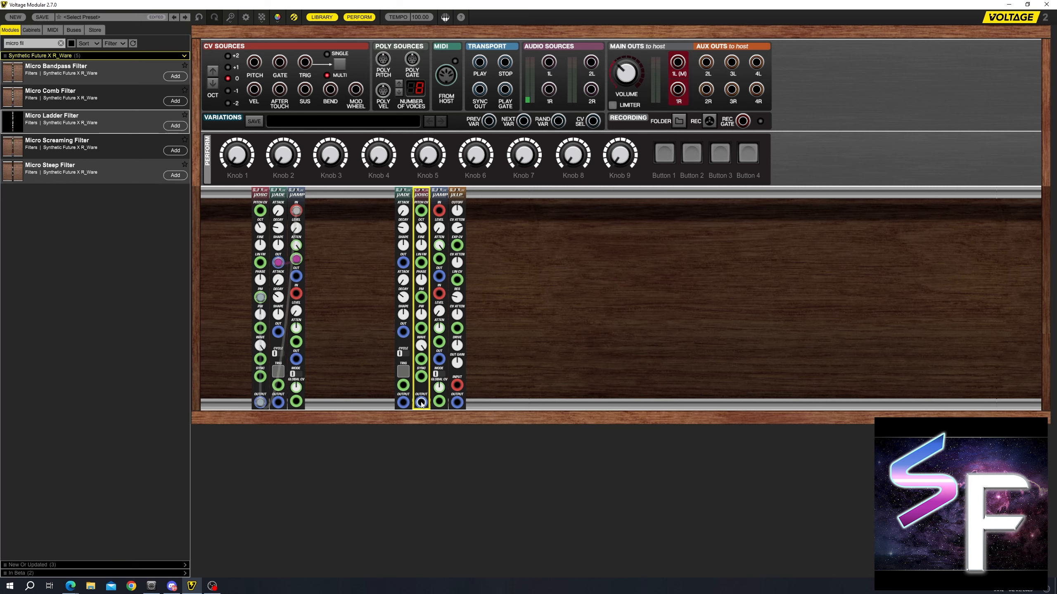
left_click_drag(421, 402, 440, 213)
left_click_drag(442, 278, 677, 62)
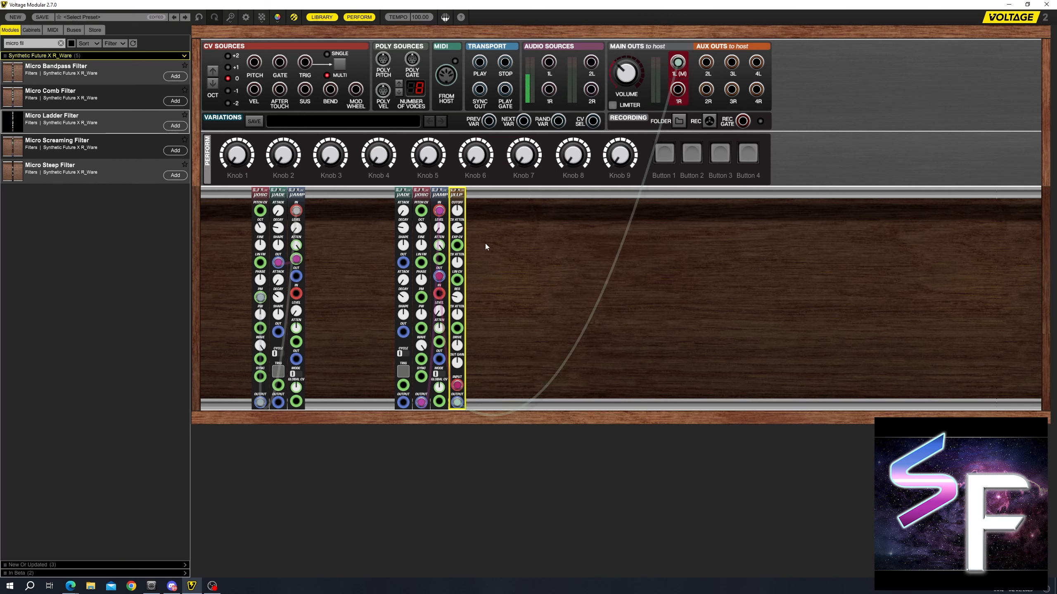
Step: Patch the copied envelope's first output to its amplifier's CV input, set Attack 1 to 1.55 ms and trigger it
left_click(411, 261)
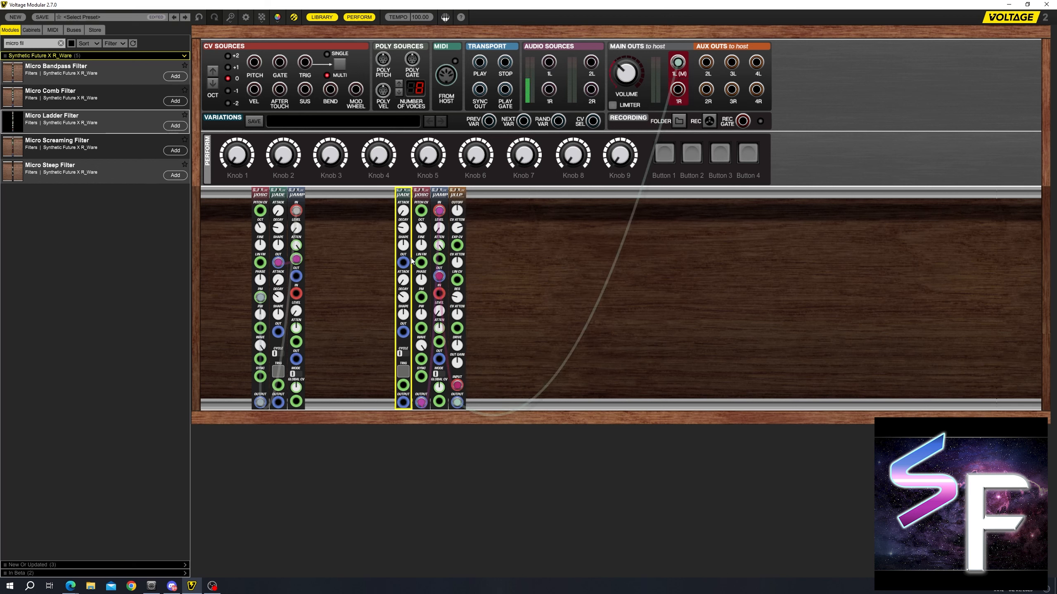
left_click_drag(404, 262, 439, 259)
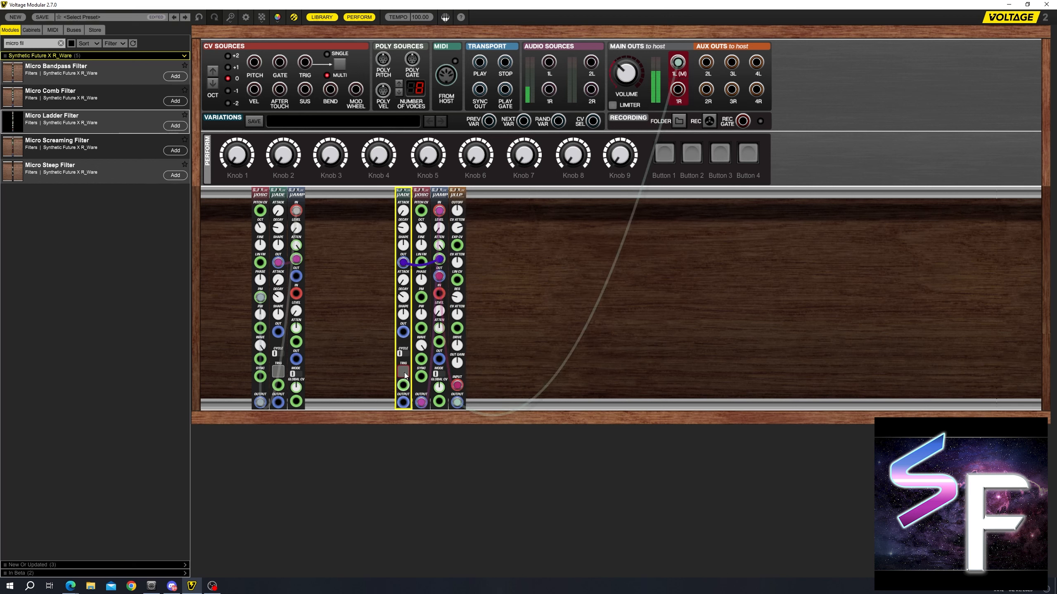
left_click_drag(402, 215, 403, 204)
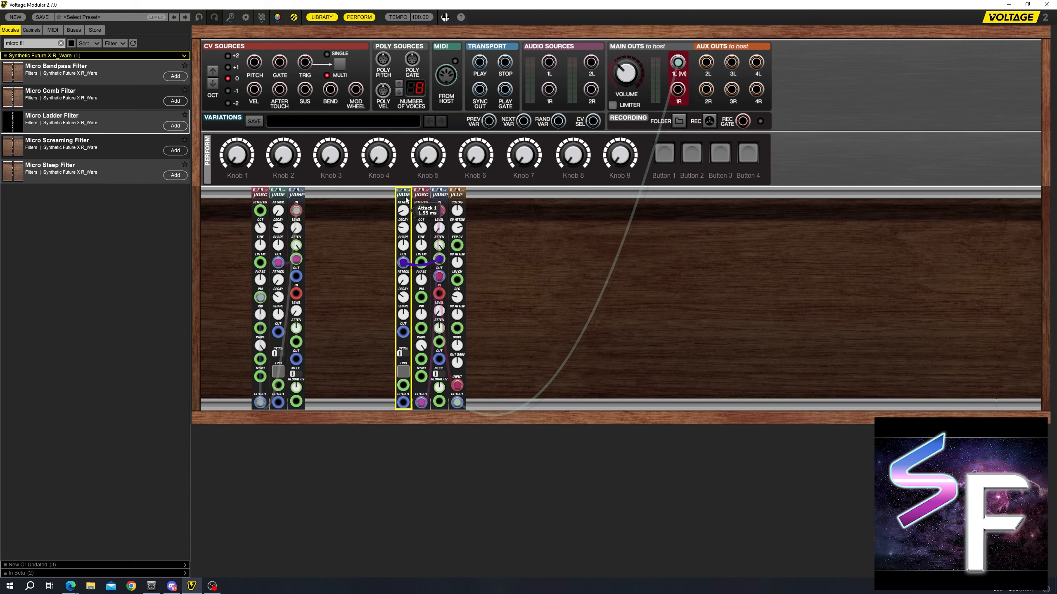
left_click(402, 371)
left_click(404, 371)
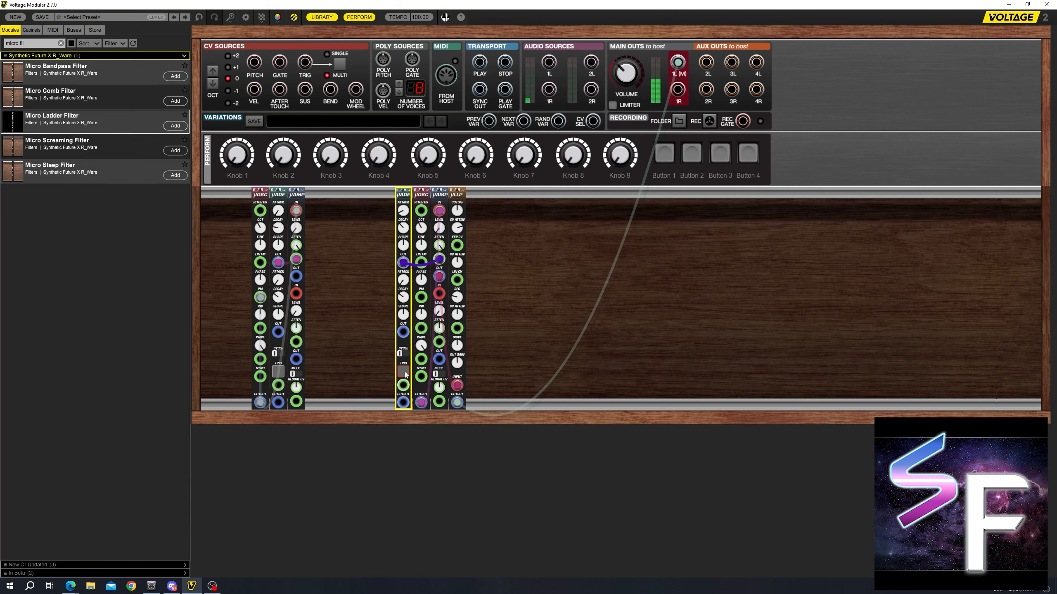
Step: Patch the copied envelope's second output to the copied oscillator's pitch CV input and trigger the envelope to test it
left_click(520, 291)
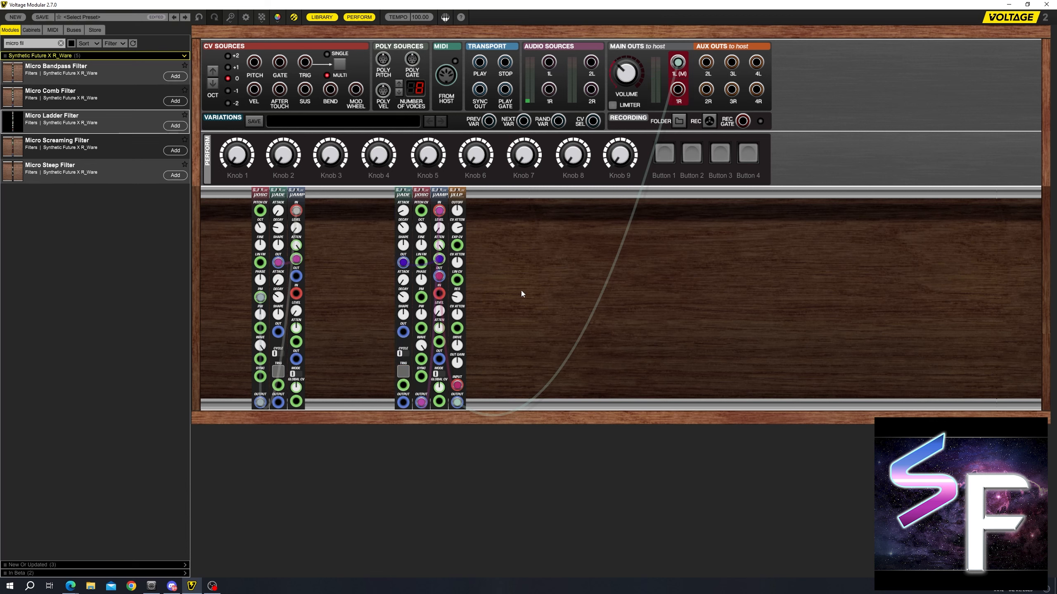
left_click(403, 372)
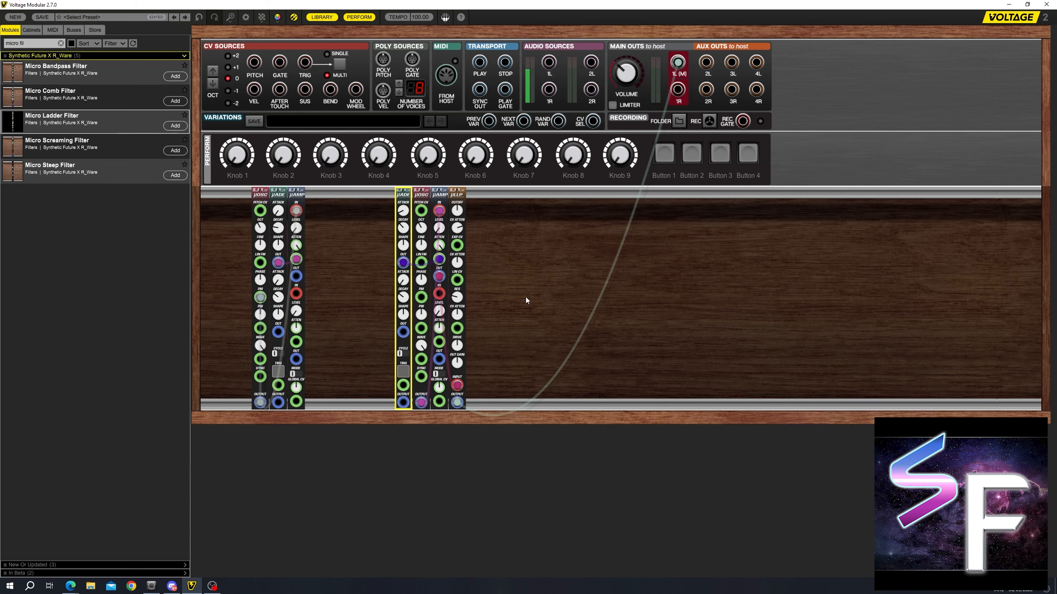
left_click(404, 372)
left_click_drag(404, 332, 422, 212)
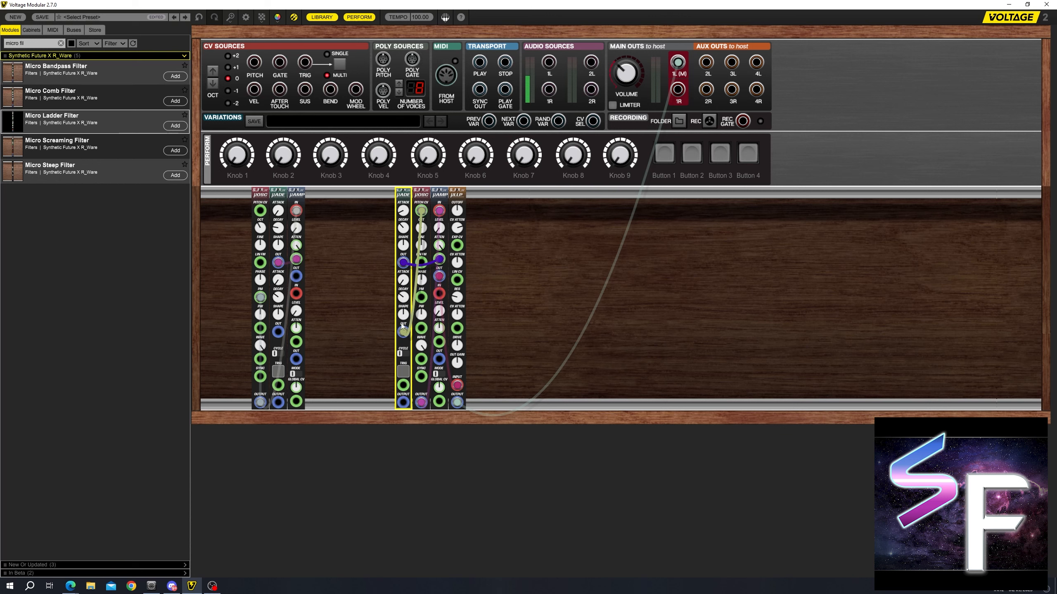
left_click(404, 372)
left_click(405, 373)
left_click(405, 370)
Step: Adjust the second decay on the copied envelope and trigger it repeatedly to audition the pitch sweep
left_click_drag(404, 299, 405, 297)
left_click(402, 369)
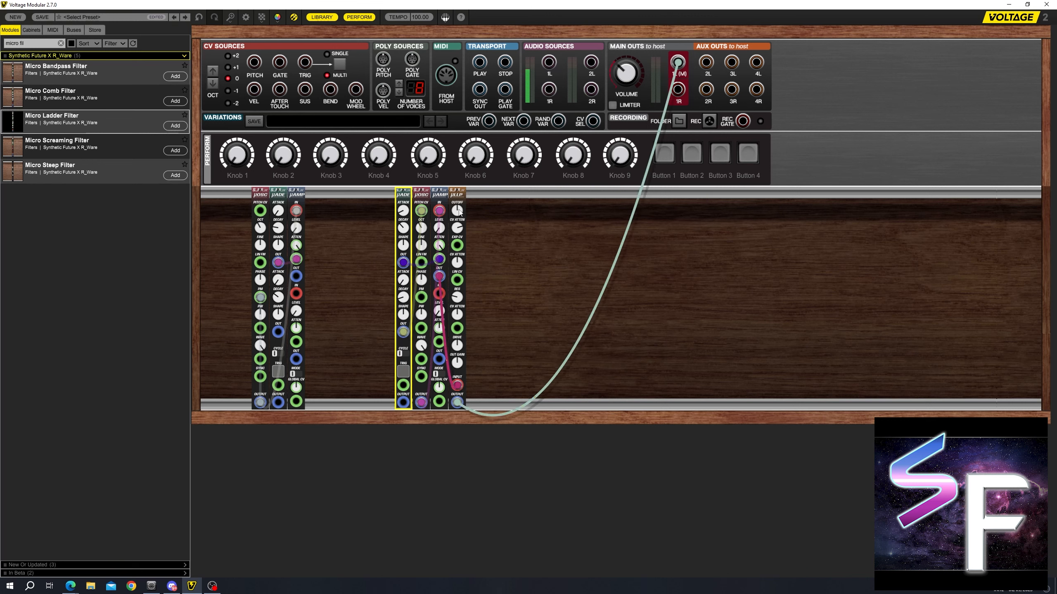
left_click(460, 269)
left_click(403, 375)
left_click(404, 374)
left_click(403, 374)
left_click(403, 375)
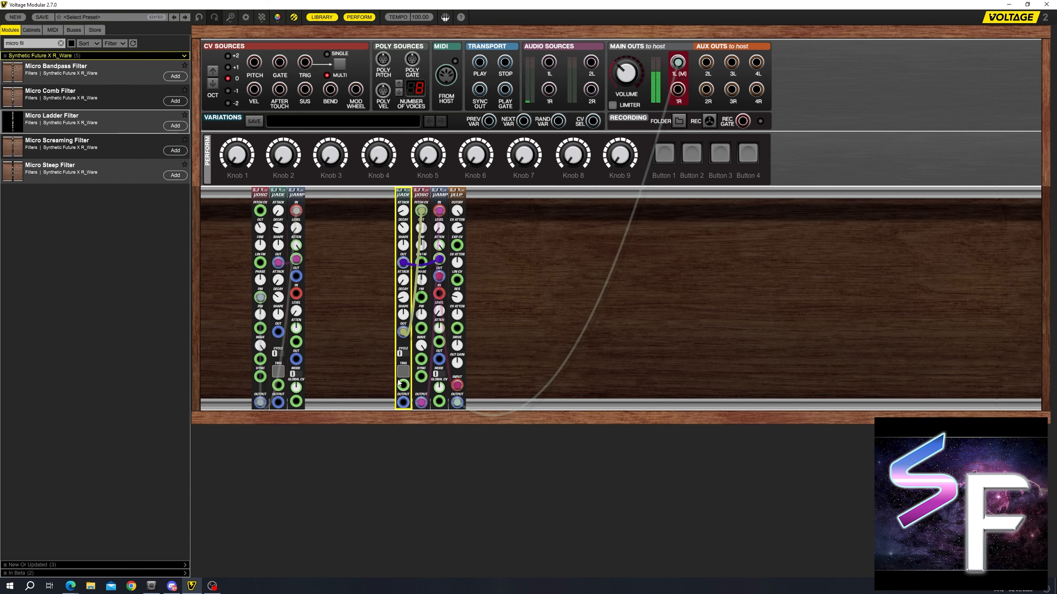
Step: Raise the ladder filter's drive and trigger the copied envelope to hear the change
left_click_drag(527, 241, 406, 279)
left_click(504, 295)
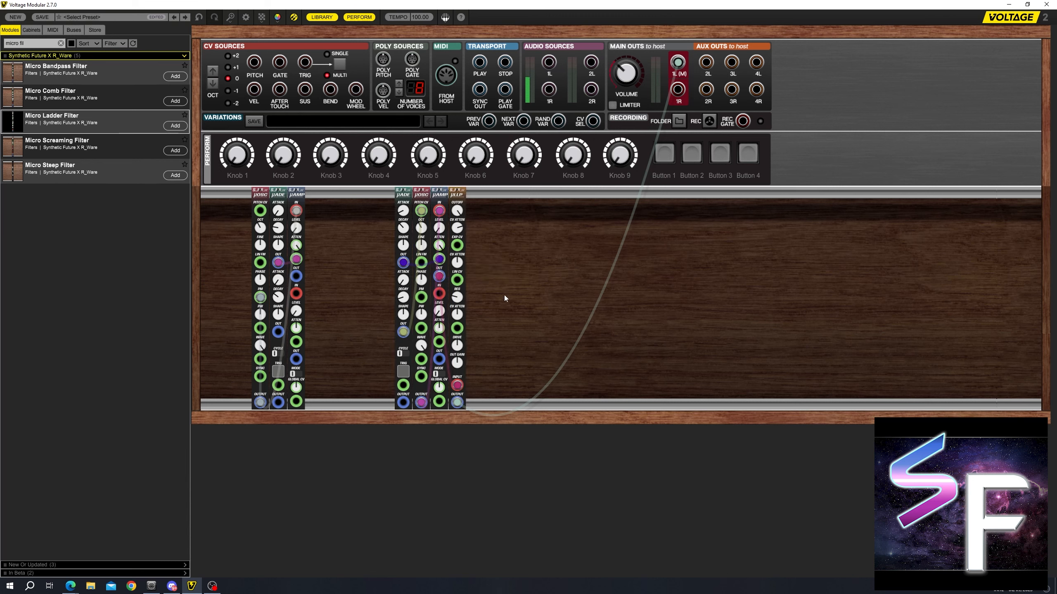
left_click(463, 346)
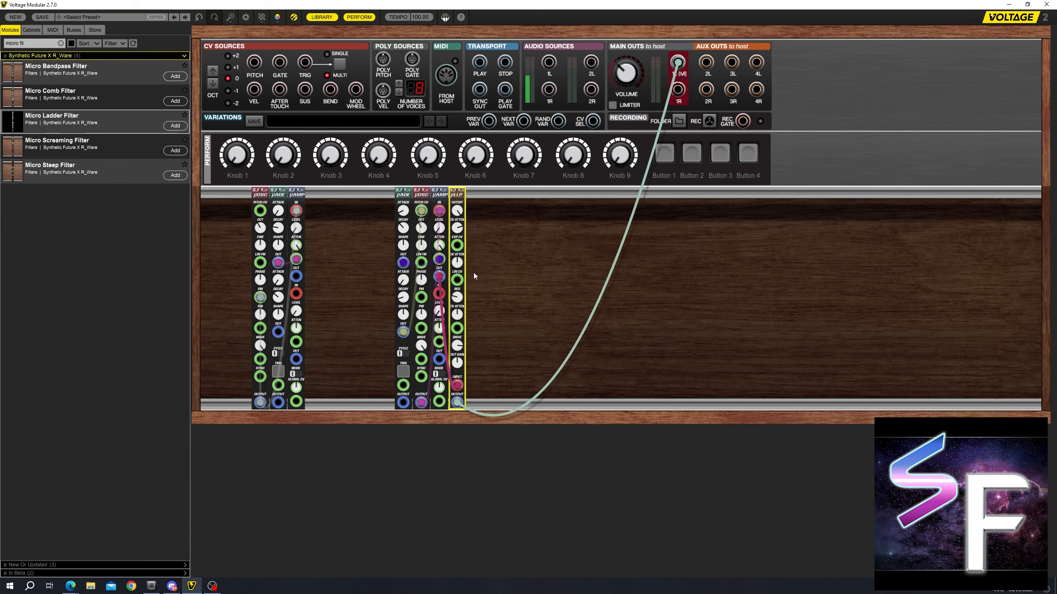
left_click(404, 374)
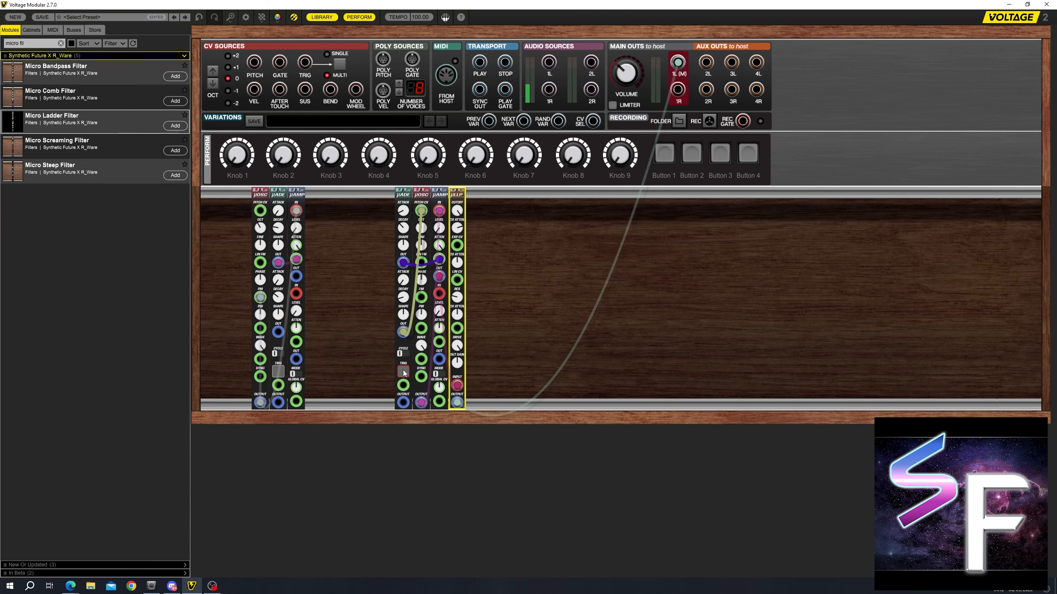
left_click(404, 373)
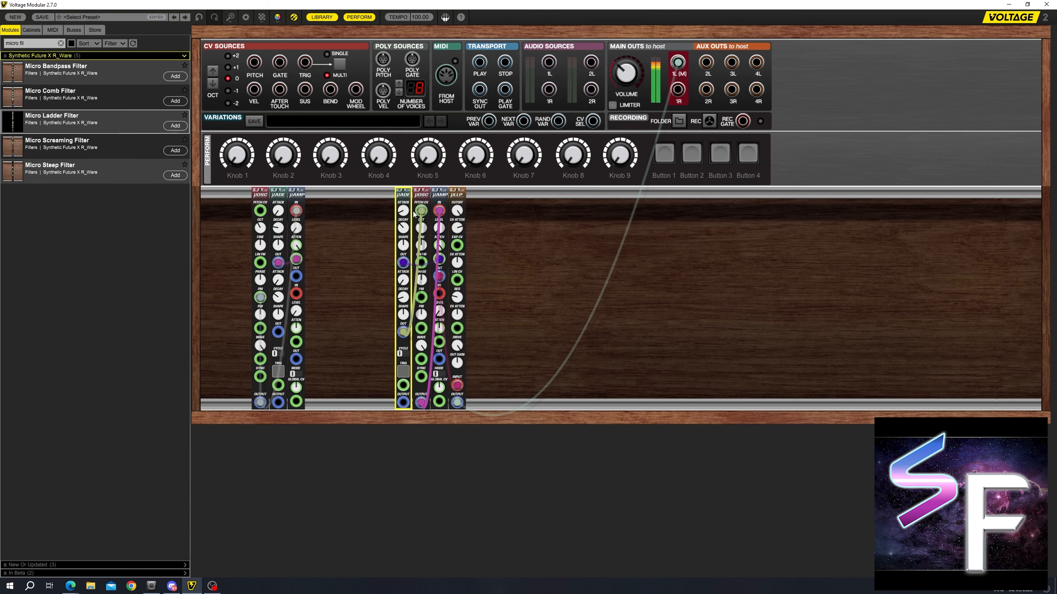
Step: Set the copied envelope's Decay 1 to 186.33 ms and the ladder filter's LP frequency to 15237.86, triggering the envelope between changes
left_click(404, 372)
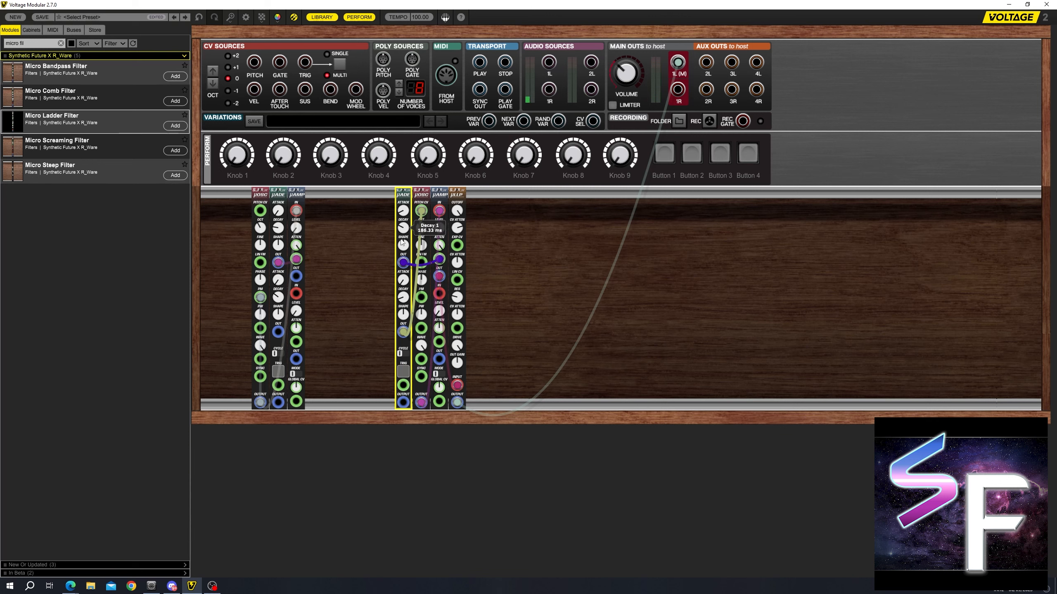
left_click(403, 370)
left_click(462, 221)
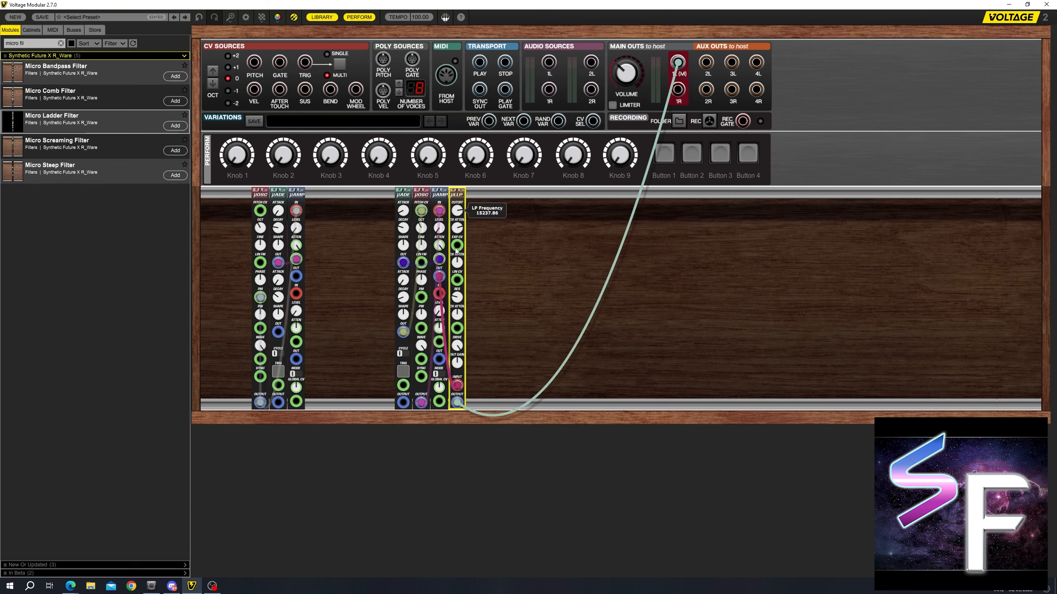
left_click(404, 377)
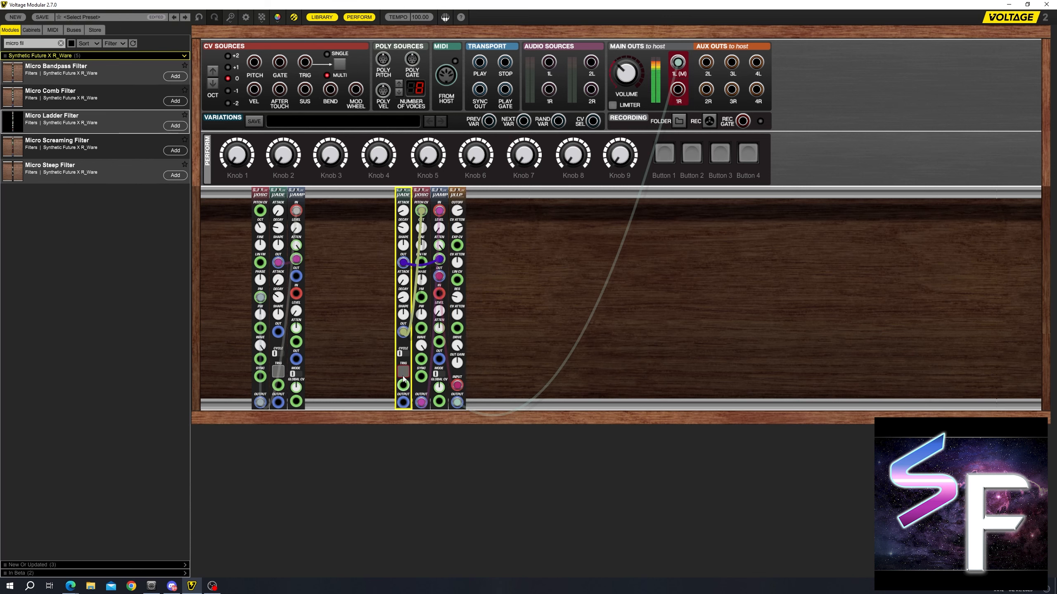
Step: Adjust the copied envelope's first Shape for a sharper transient and trigger it repeatedly to audition the result
left_click(456, 227)
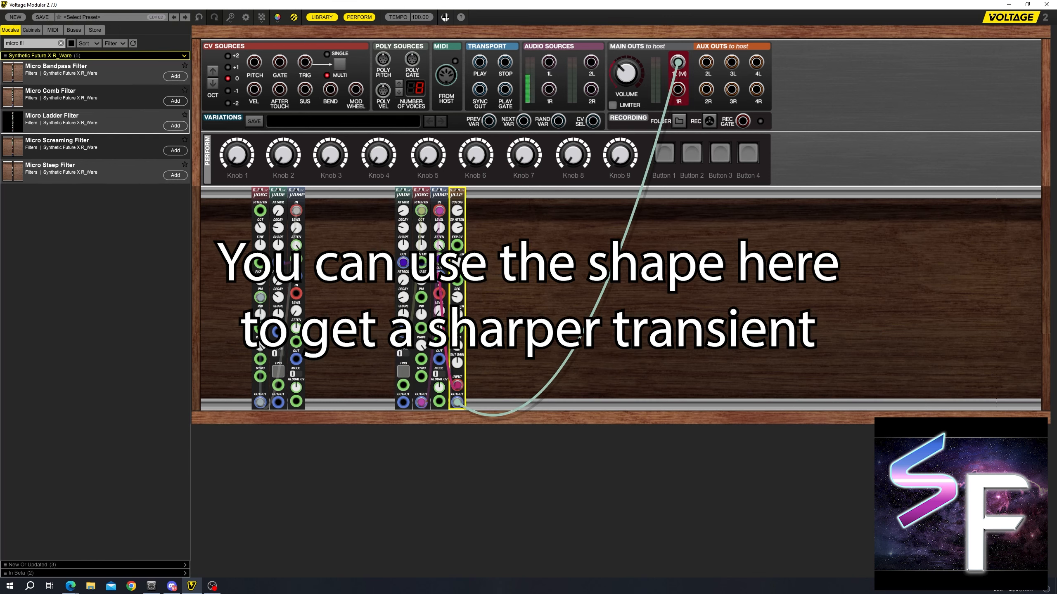
left_click(403, 377)
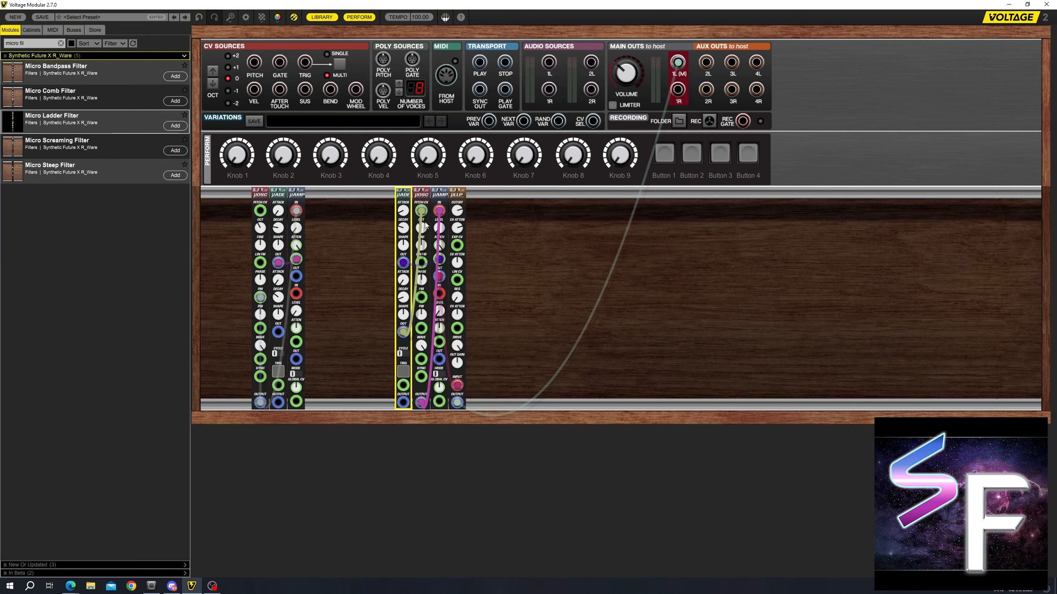
mouse_move(403, 237)
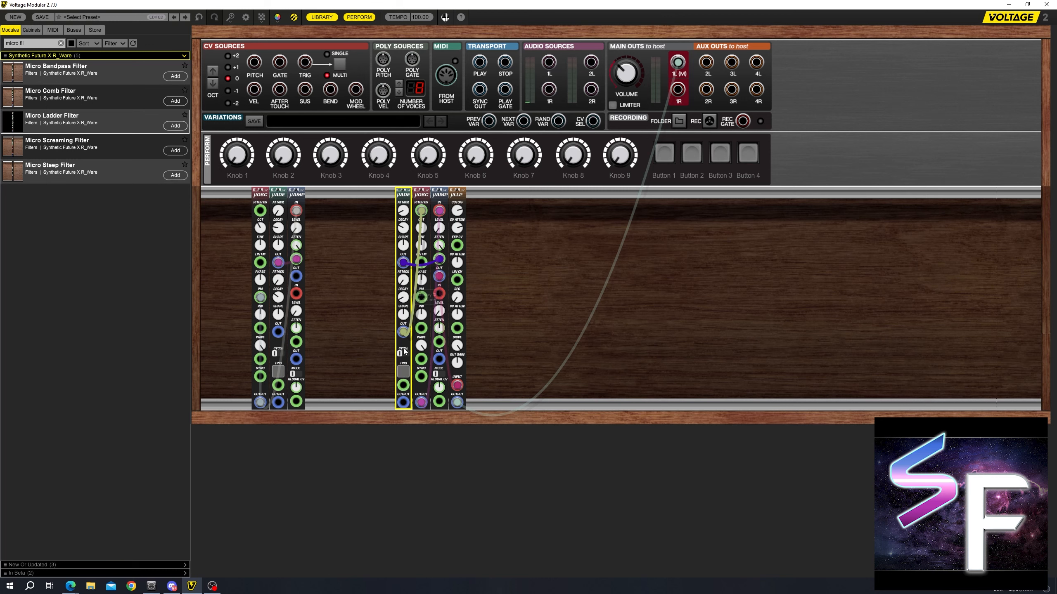
left_click(404, 372)
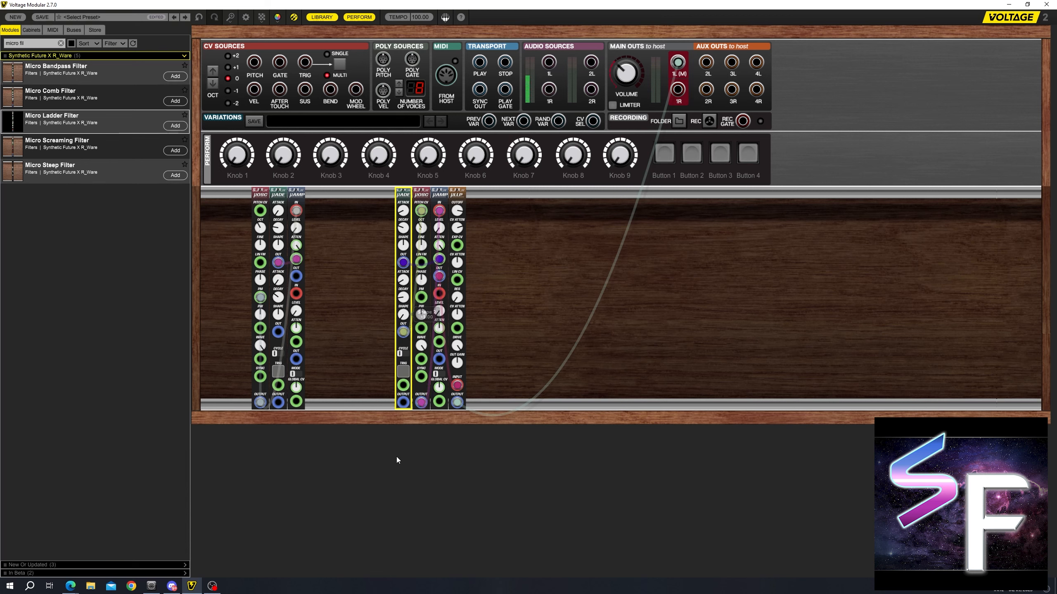
left_click(402, 373)
left_click(402, 373)
left_click(402, 373)
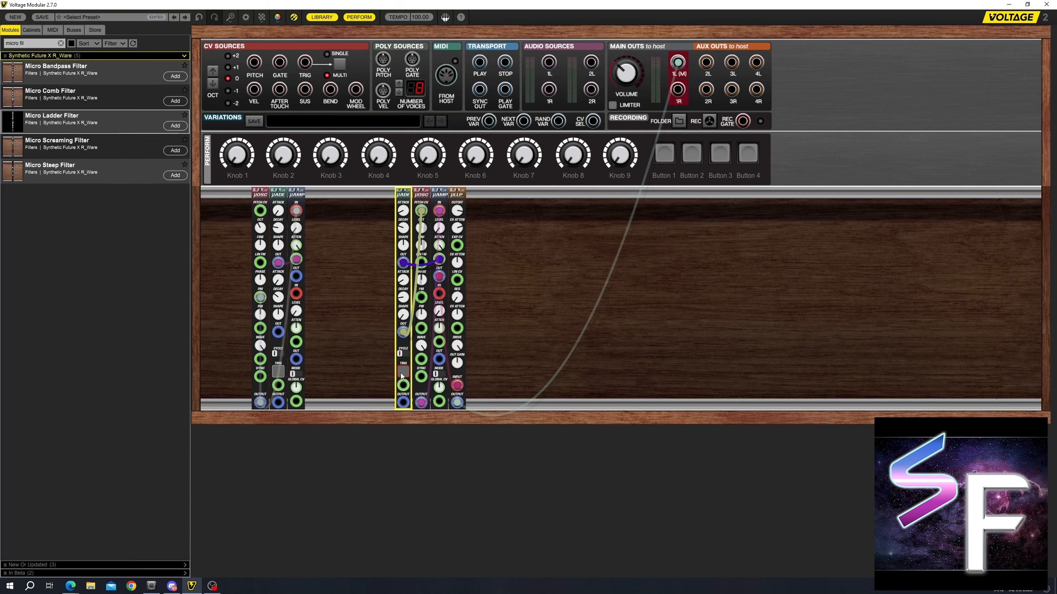
left_click(403, 371)
left_click(402, 371)
left_click(402, 371)
left_click(402, 372)
Step: Fine-tune the copied envelope's second decay and trigger it again
left_click(413, 302)
left_click(403, 372)
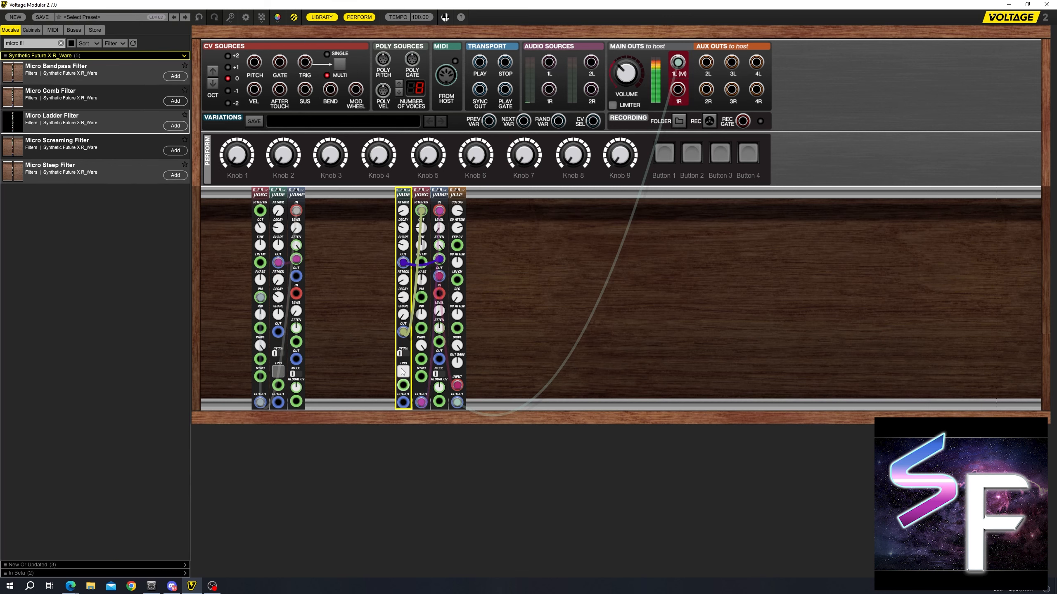
left_click(403, 372)
left_click(402, 372)
Step: Try the ladder filter's LP frequency at 23955.20 and trigger the envelope repeatedly
left_click(451, 230)
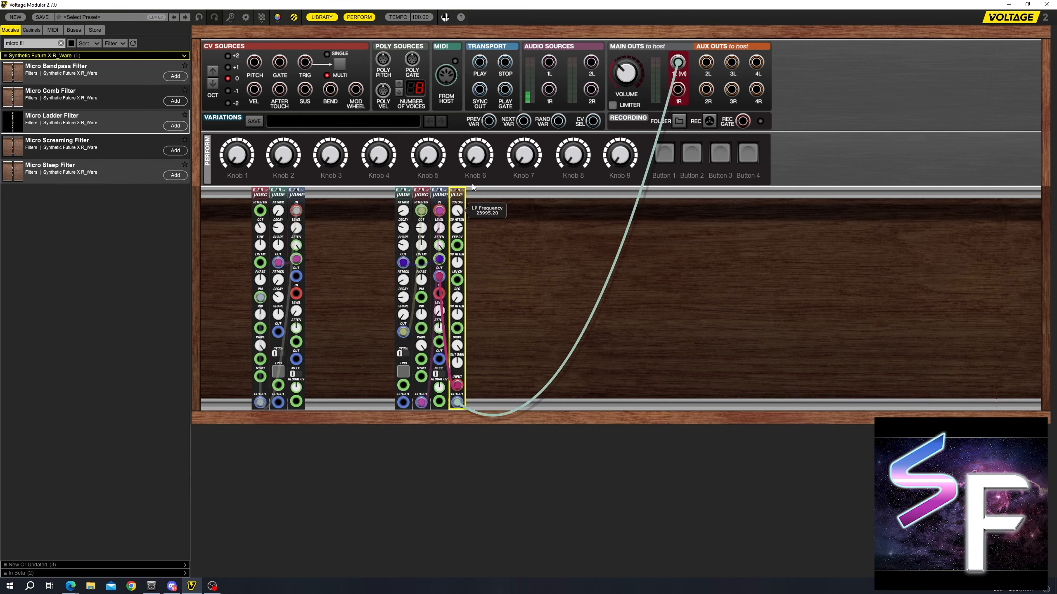
left_click(402, 372)
left_click(401, 374)
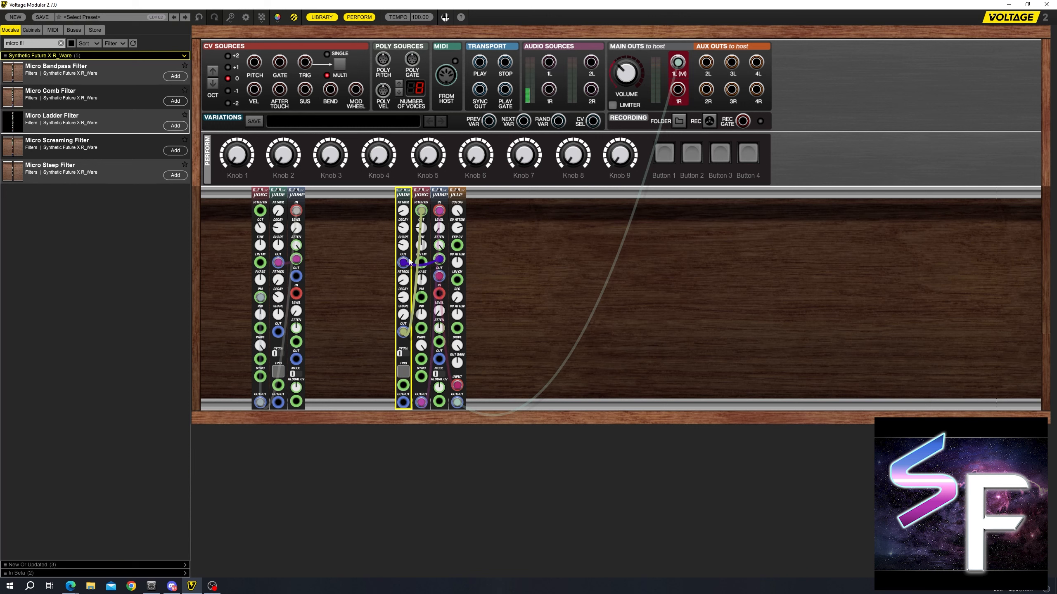
left_click(401, 372)
left_click(401, 372)
left_click(403, 371)
left_click(403, 371)
Step: Set the ladder filter's LP frequency to 16024.13 and trigger the envelope to check the tone
left_click_drag(457, 211, 457, 219)
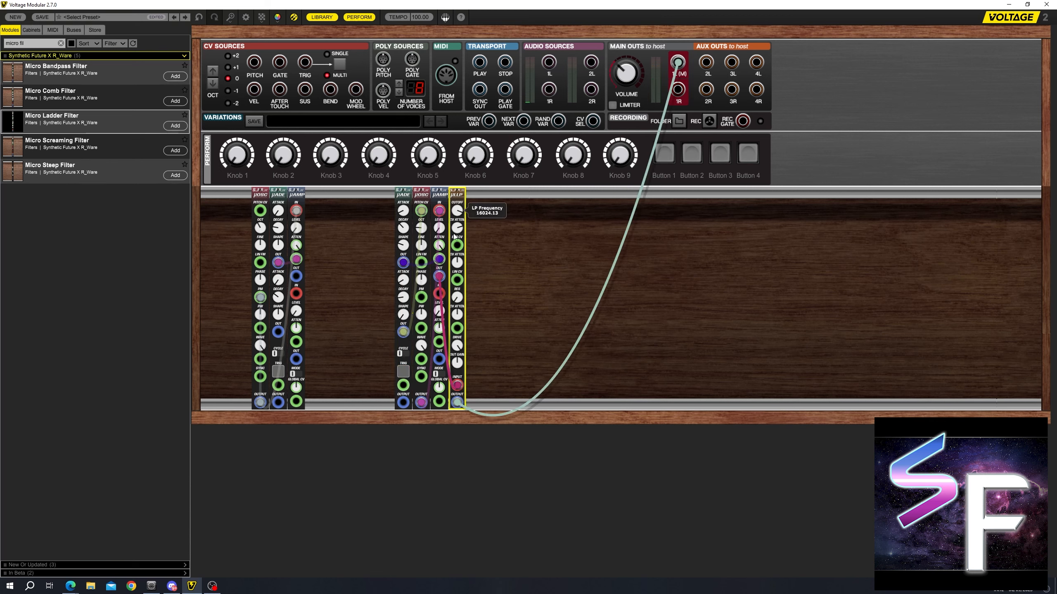
left_click(401, 376)
left_click(402, 376)
left_click(401, 377)
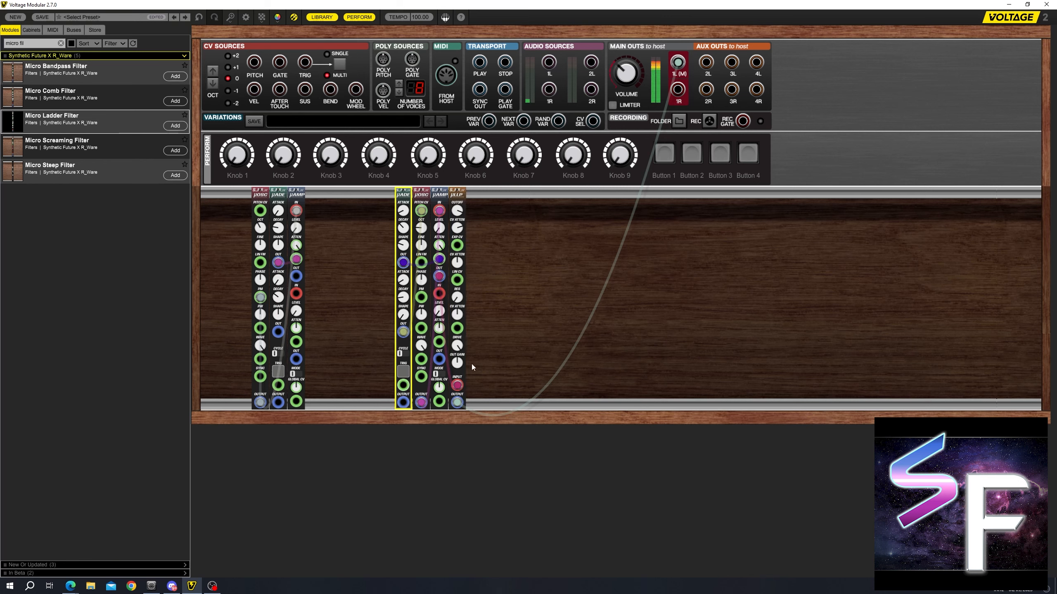
Step: Fine-tune the copied envelope's decay settings and trigger it repeatedly to audition the sound
left_click_drag(536, 295, 416, 301)
left_click(505, 284)
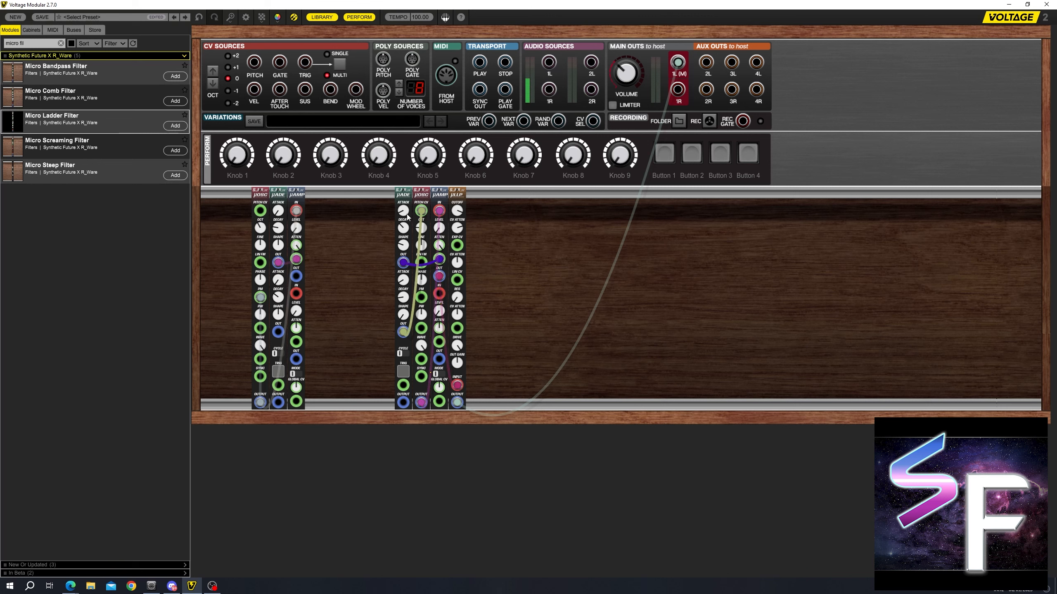
left_click(407, 376)
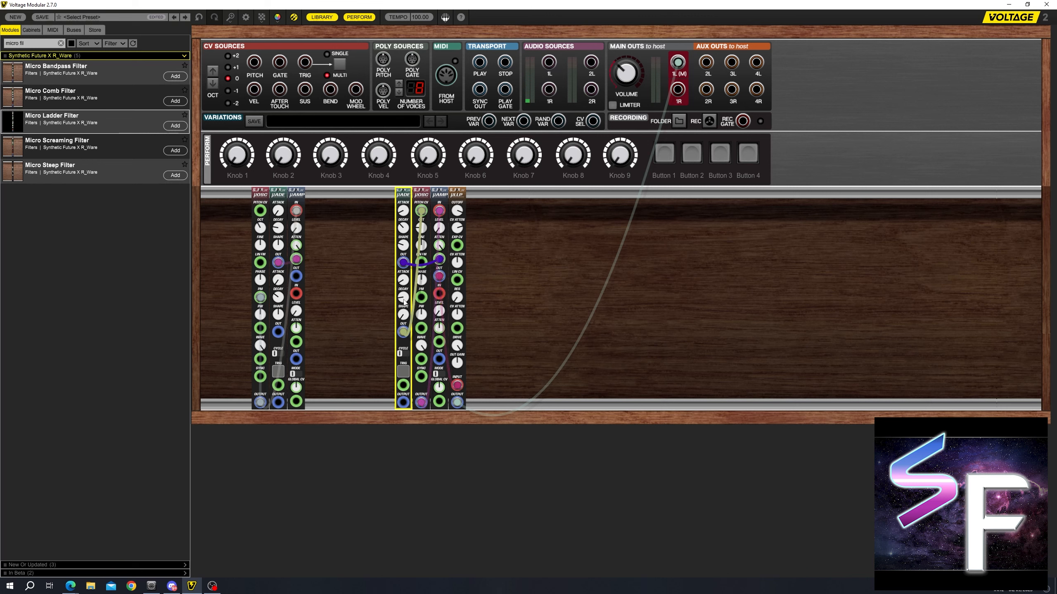
left_click(402, 372)
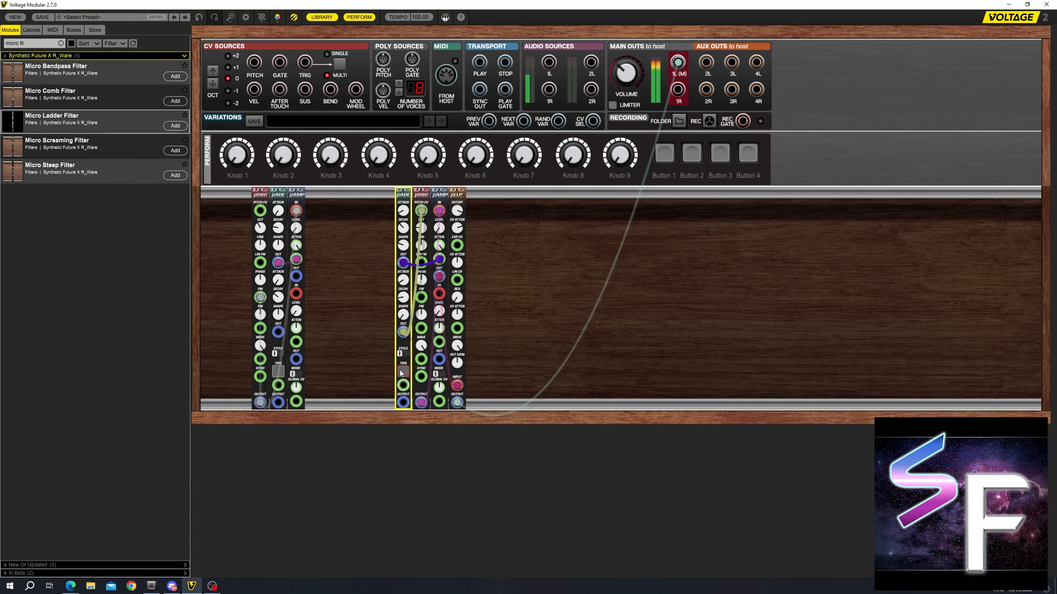
left_click(403, 373)
left_click(404, 374)
left_click(404, 374)
left_click(404, 373)
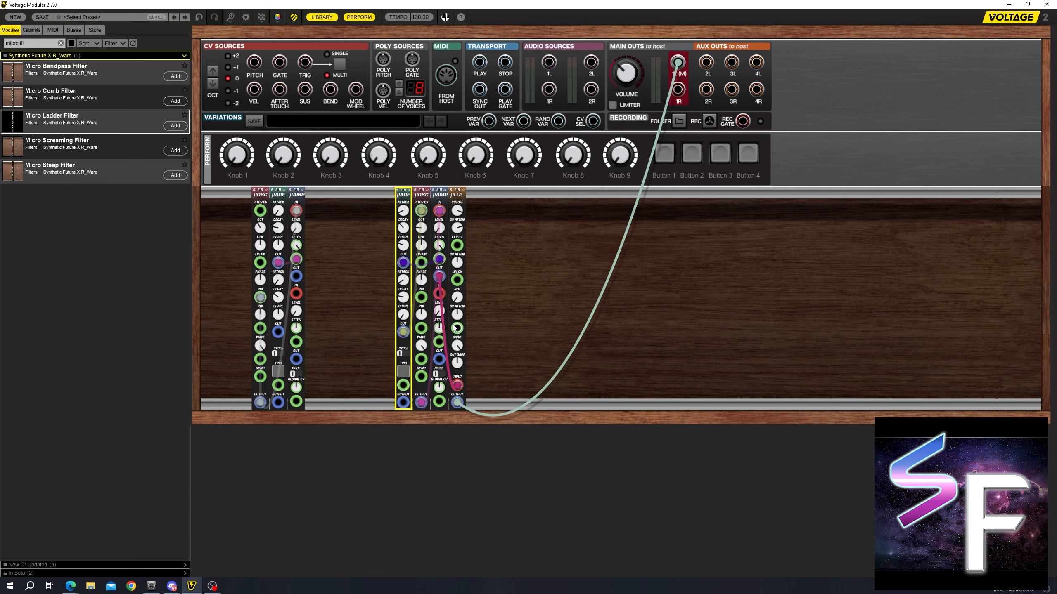
Step: Lower the ladder filter's drive and retrigger the copied envelope
left_click(457, 355)
left_click(407, 373)
left_click(409, 374)
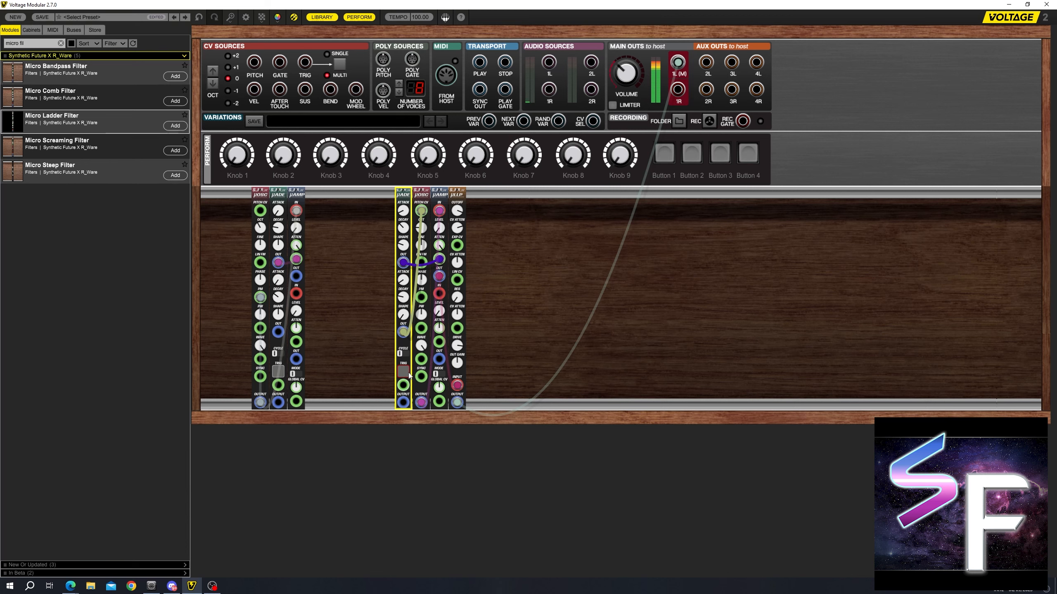
left_click_drag(514, 209, 410, 370)
left_click(412, 369)
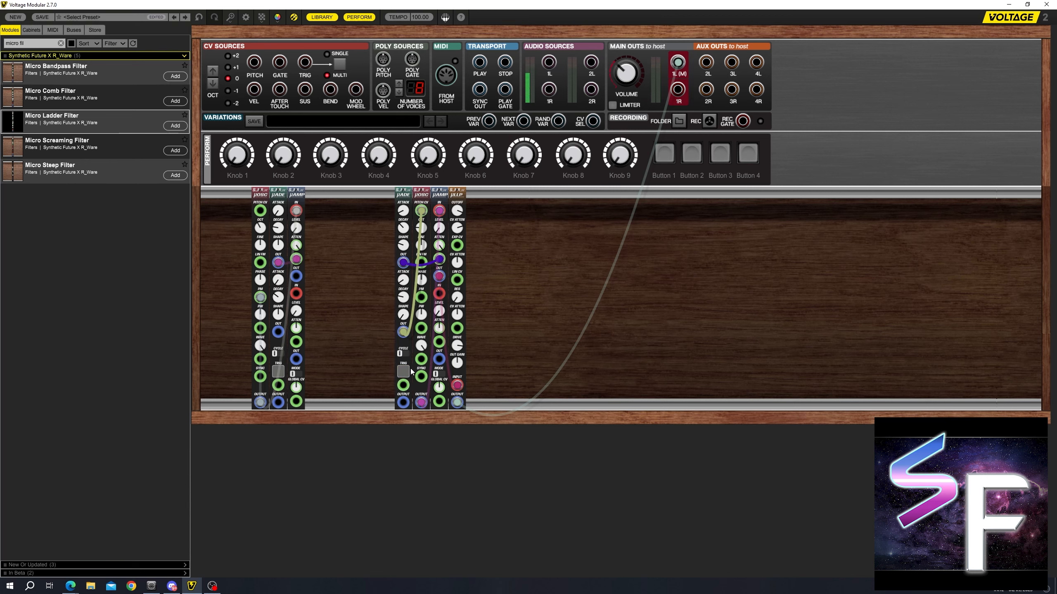
left_click(407, 374)
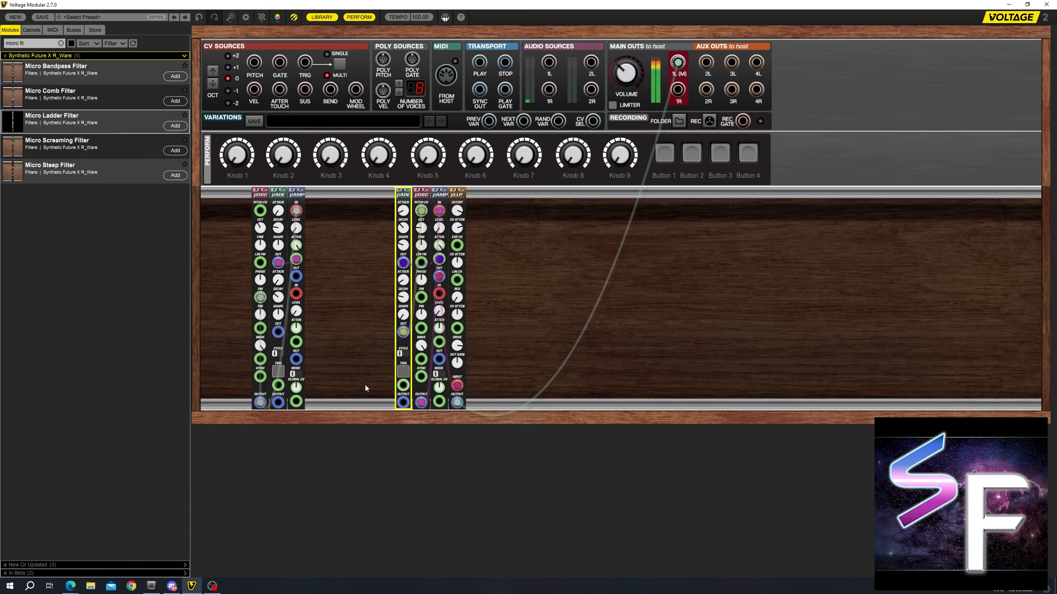
Step: Move the second group of envelope, oscillator, amplifier and ladder filter closer to the first group
left_click(378, 333)
left_click_drag(518, 220, 369, 260)
left_click_drag(398, 207, 369, 208)
left_click(513, 242)
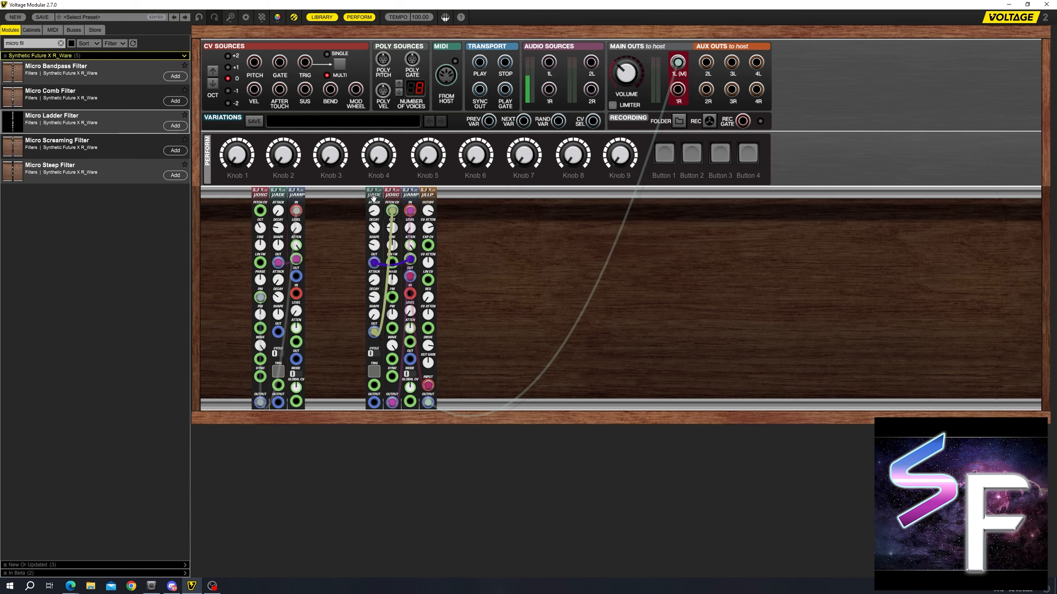
left_click(404, 197)
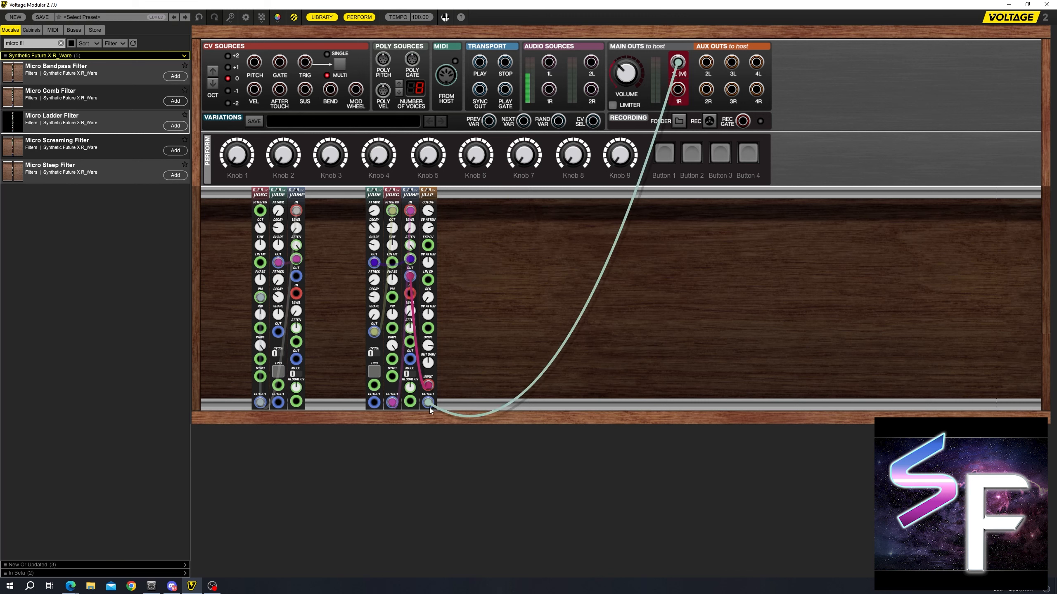
Step: Duplicate the second group of envelope, oscillator, amplifier and ladder filter as an unpatched third group
left_click_drag(526, 221, 366, 235)
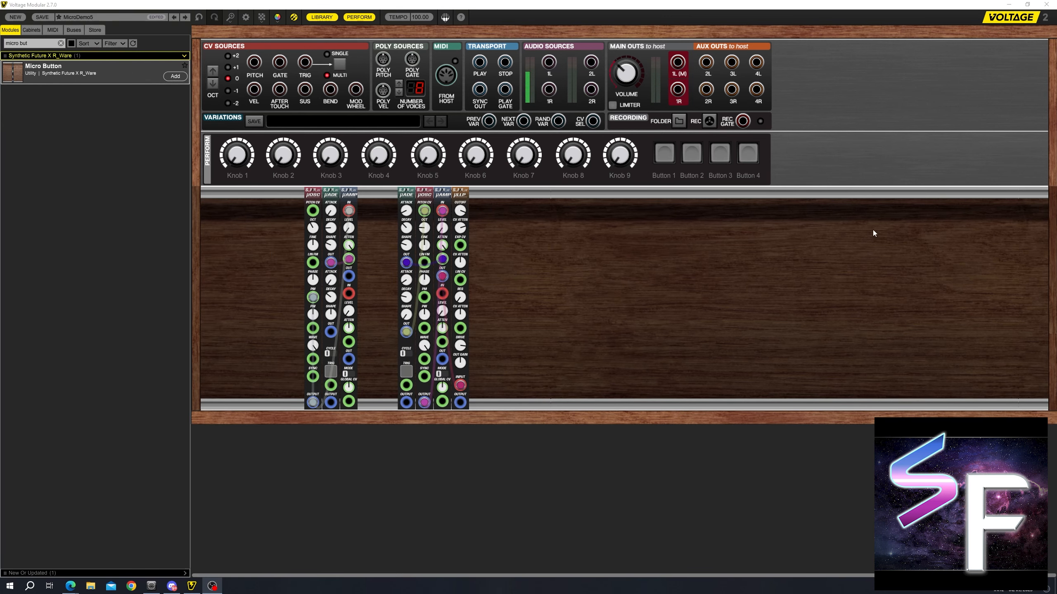
left_click_drag(610, 259, 393, 253)
left_click_drag(570, 219, 391, 254)
key("ctrl+d")
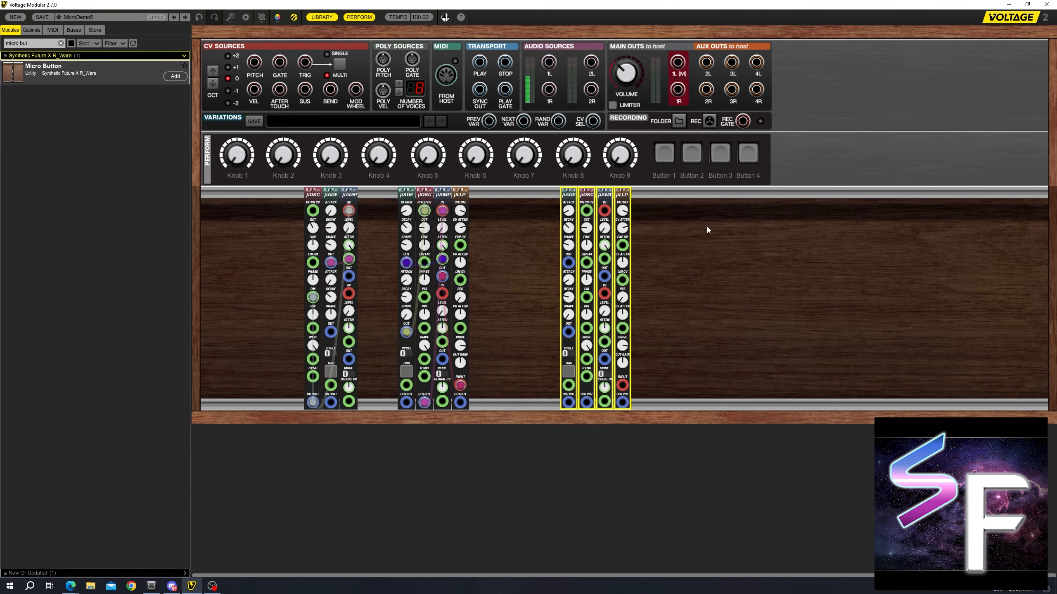
left_click(708, 227)
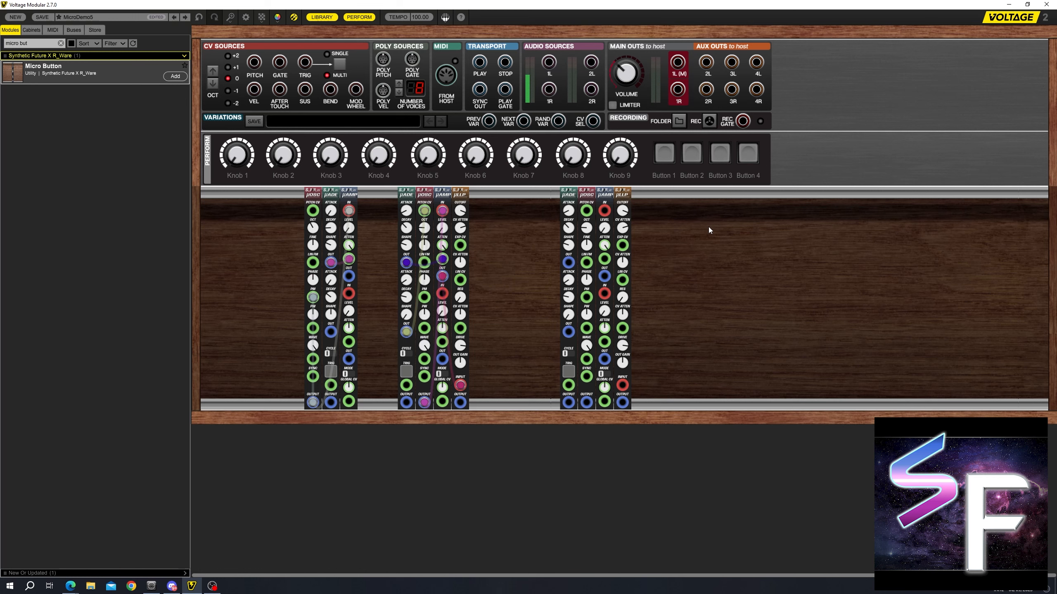
Step: Move the third group's ladder filter away from its amplifier and place an extra oscillator copy between them
left_click_drag(708, 227, 731, 193)
left_click(604, 207)
mouse_move(585, 191)
left_mouse_down()
mouse_move(707, 196)
mouse_move(601, 193)
left_mouse_up()
left_click(612, 253)
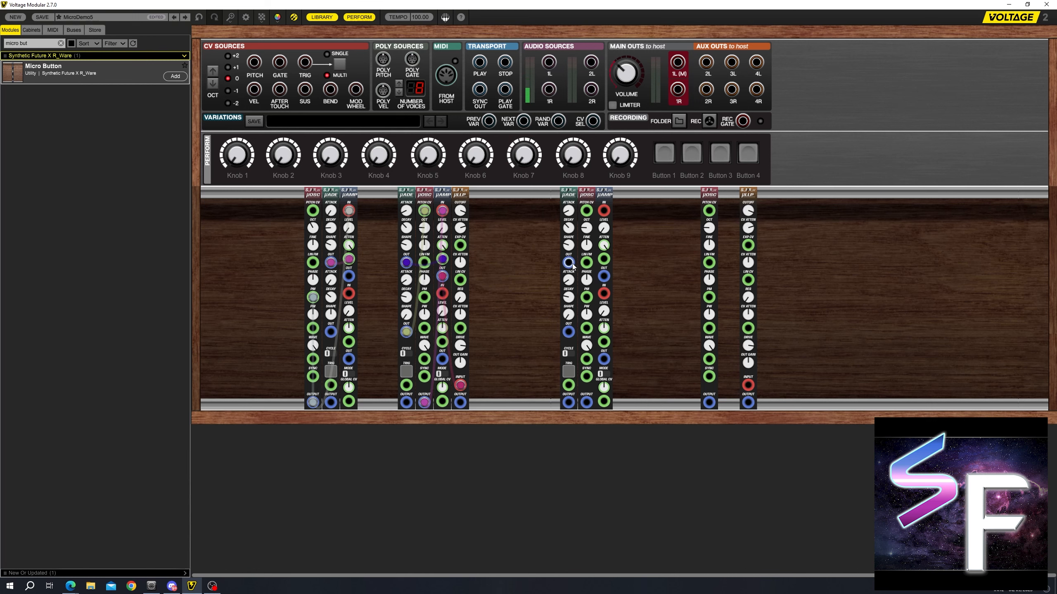
Step: Patch the third group: first envelope to amplifier level CV, oscillator output to its PM and the amplifier input, amplifier to main out 1L
left_click_drag(572, 264, 617, 206)
left_click_drag(587, 403, 586, 298)
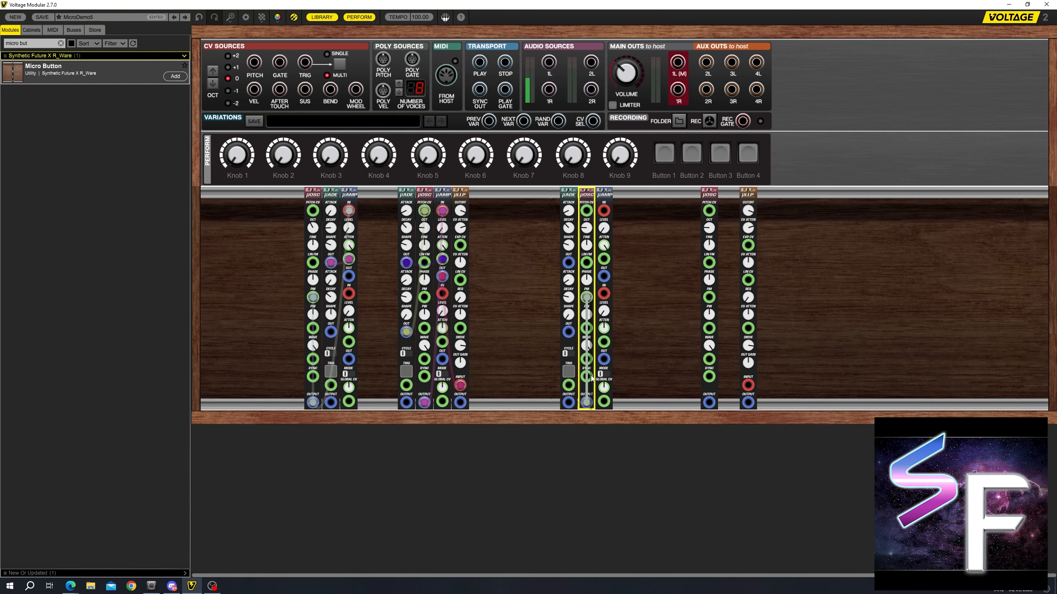
left_click_drag(588, 401, 604, 211)
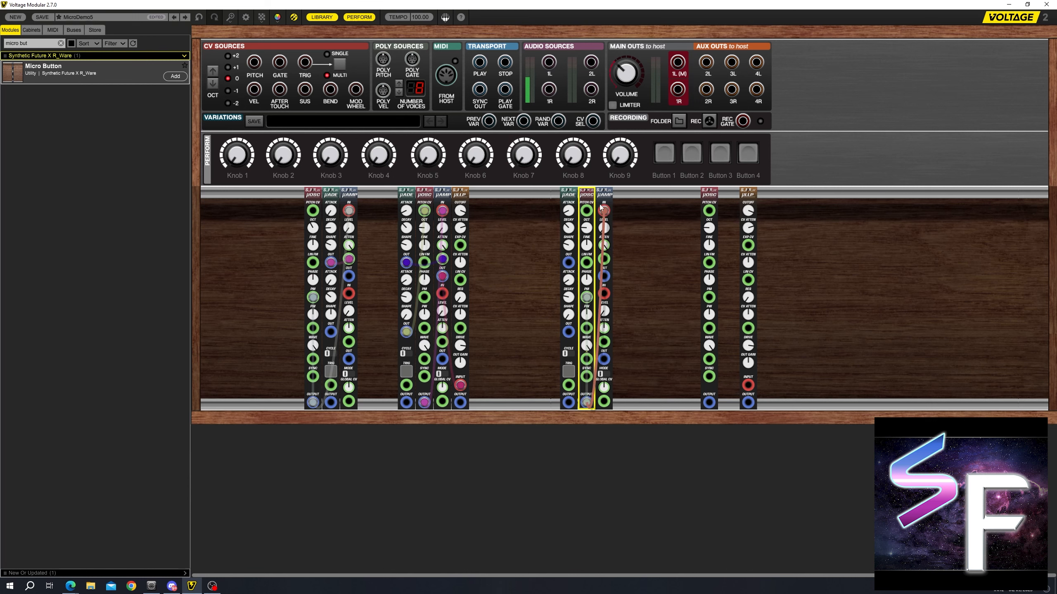
left_click_drag(568, 262, 679, 63)
Step: Adjust the decay and shape of the third group's first envelope, triggering it repeatedly to hear the sound
left_click(568, 371)
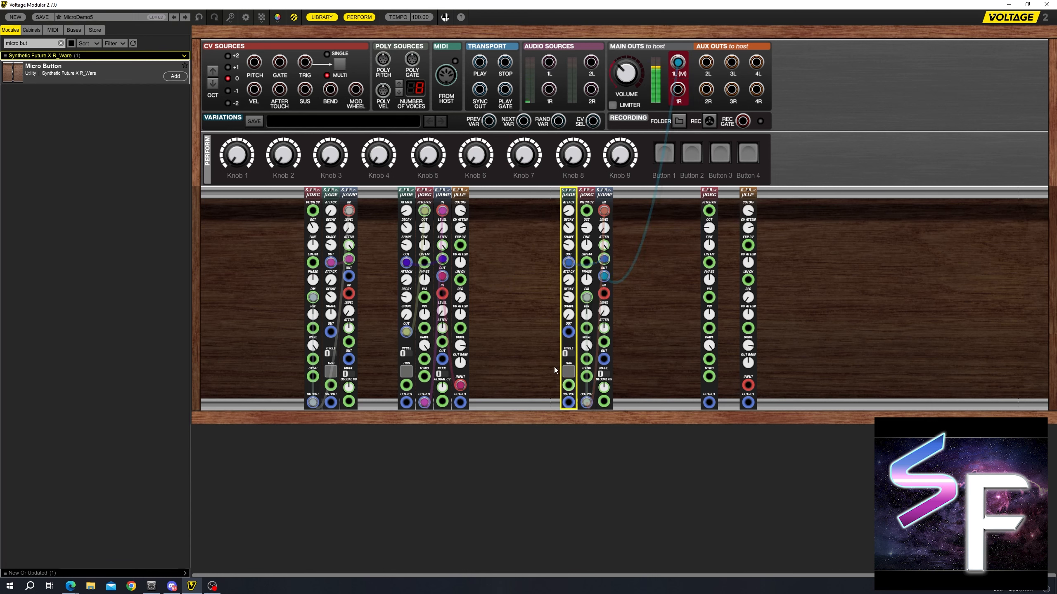
left_click(570, 371)
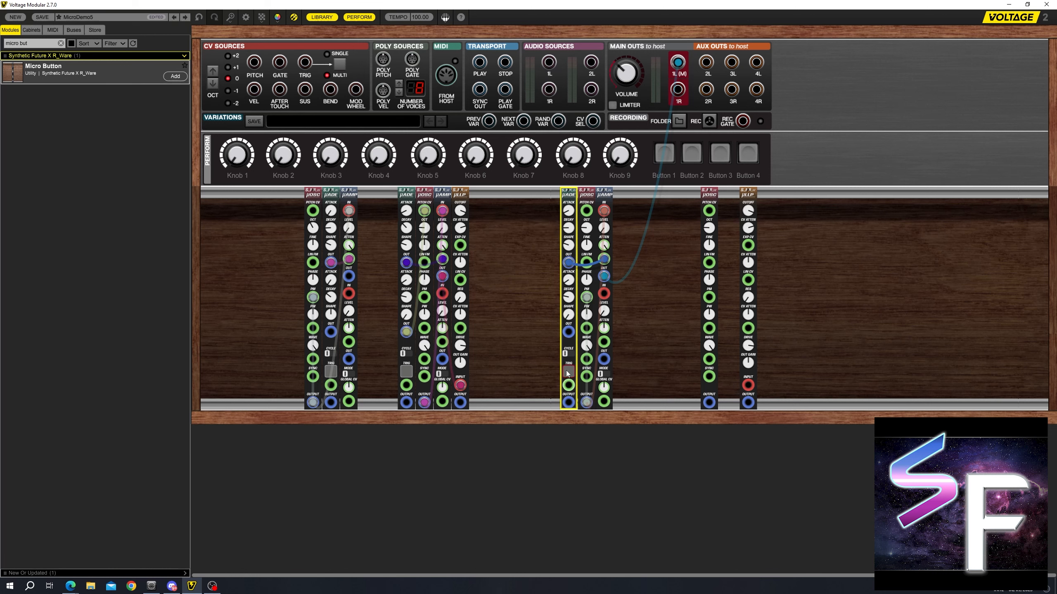
left_click(569, 373)
left_click(570, 371)
left_click_drag(569, 228, 569, 232)
left_click(571, 373)
left_click(570, 373)
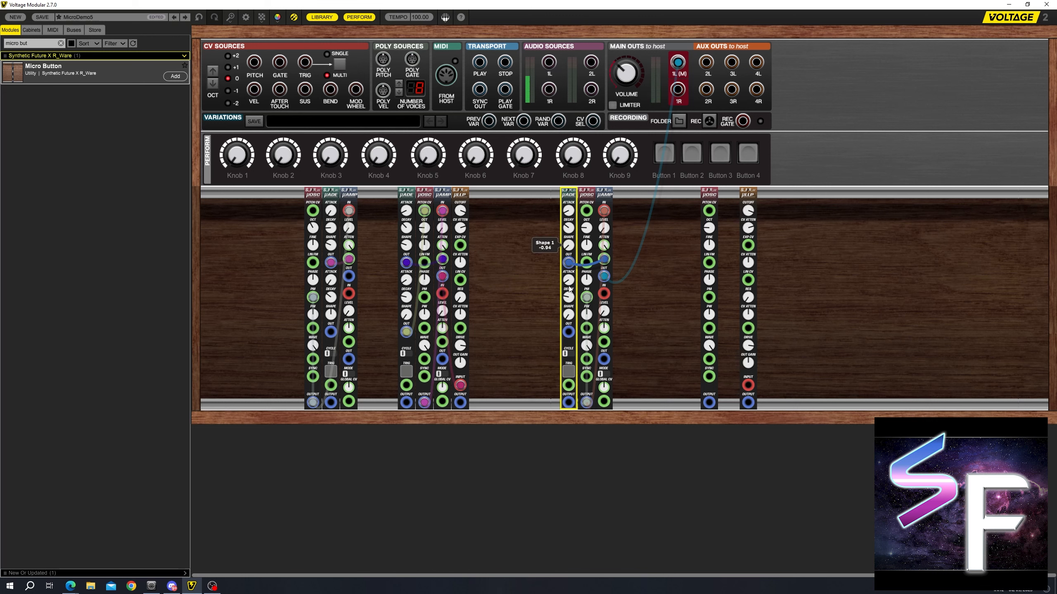
left_click(572, 376)
left_click(572, 375)
Step: Move the third envelope, oscillator and amplifier closer to the second group and unplug the amplifier from main out 1L
left_click_drag(660, 248, 569, 233)
left_click_drag(600, 196, 553, 222)
left_click(619, 211)
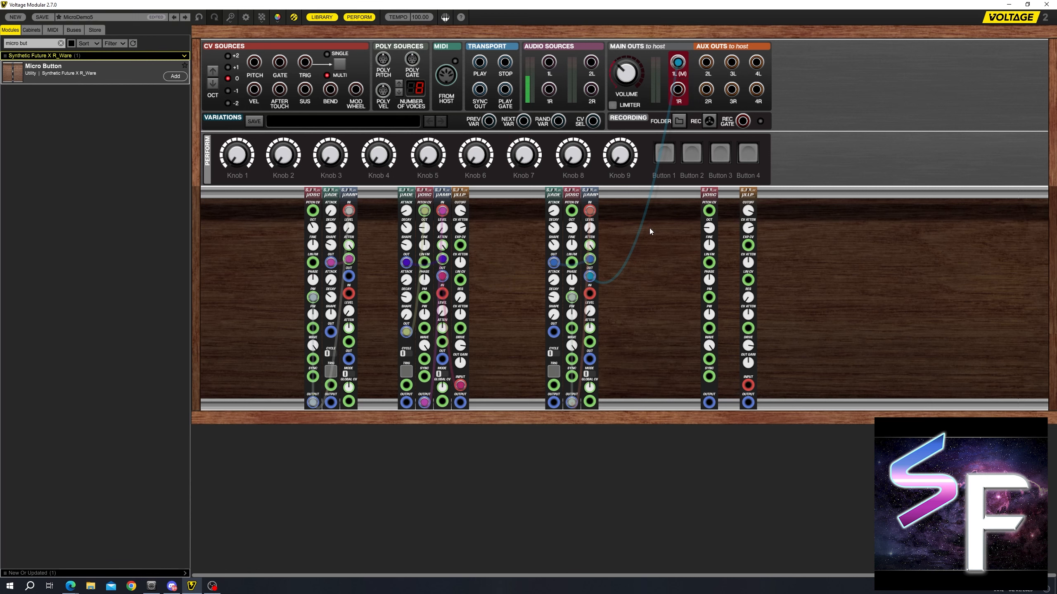
left_click_drag(678, 63, 629, 292)
Step: Move the extra oscillator and ladder filter closer to the third group and place a copy of its amplifier between them
left_click_drag(710, 209, 670, 209)
left_click_drag(753, 195, 692, 196)
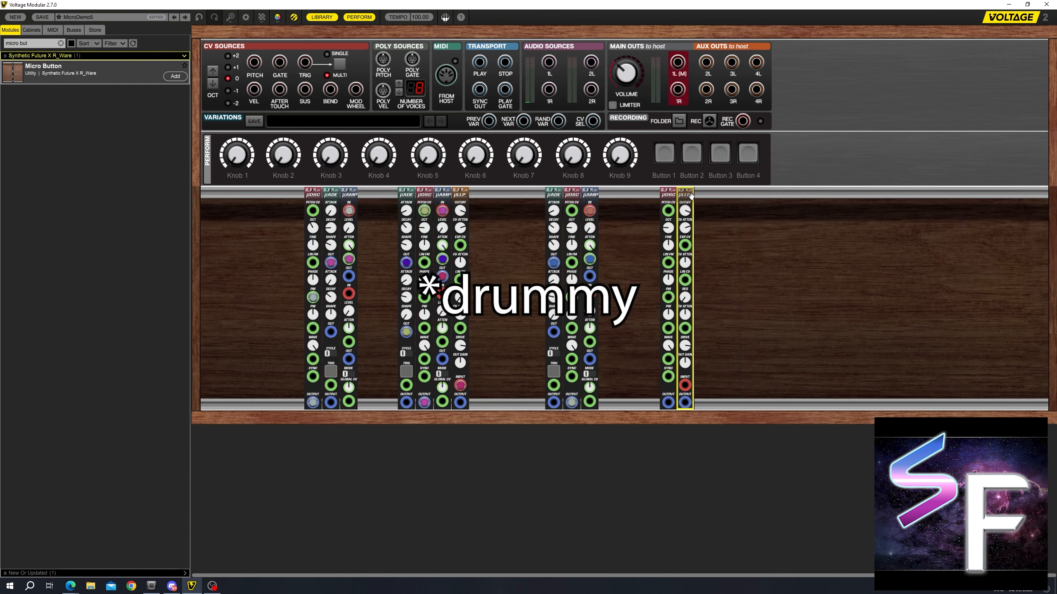
left_click(751, 225)
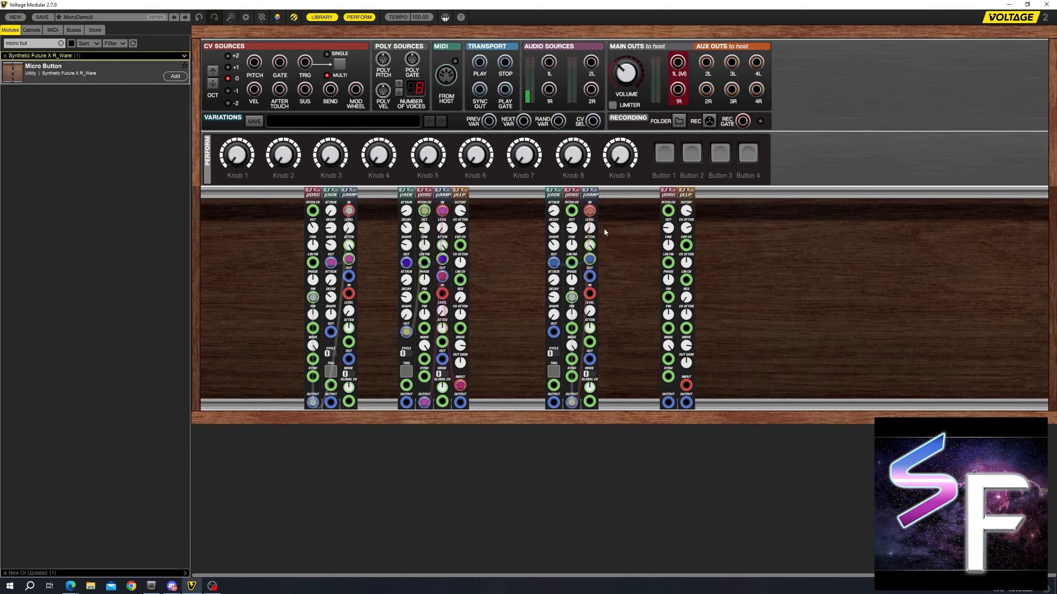
left_click_drag(589, 194, 683, 194)
left_click(759, 229)
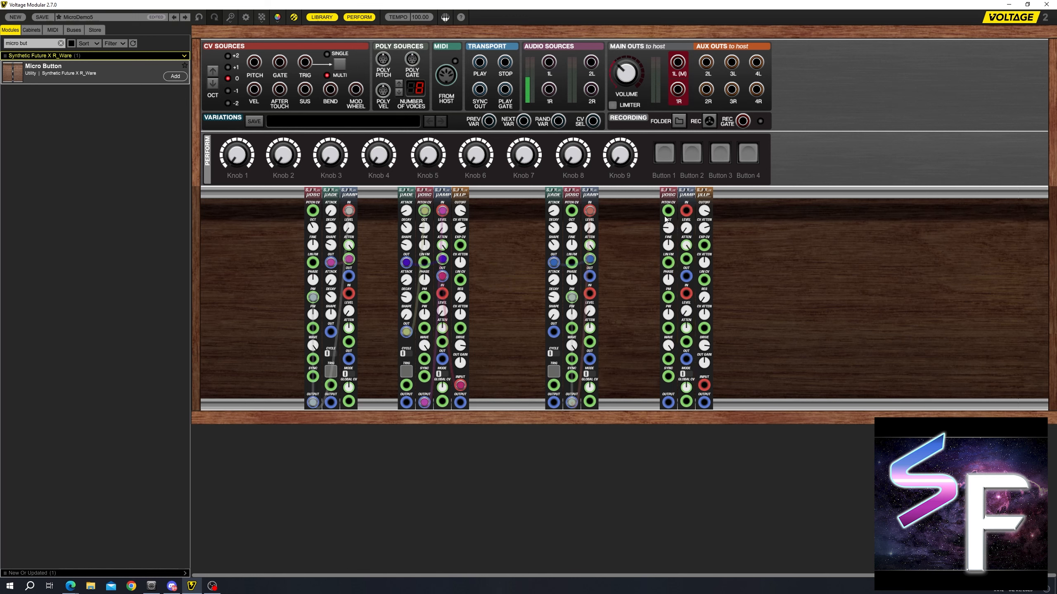
Step: Patch the second envelope and extra oscillator into the copied amplifier's second channel, through the ladder filter, to main out 1L
left_click_drag(554, 332, 687, 347)
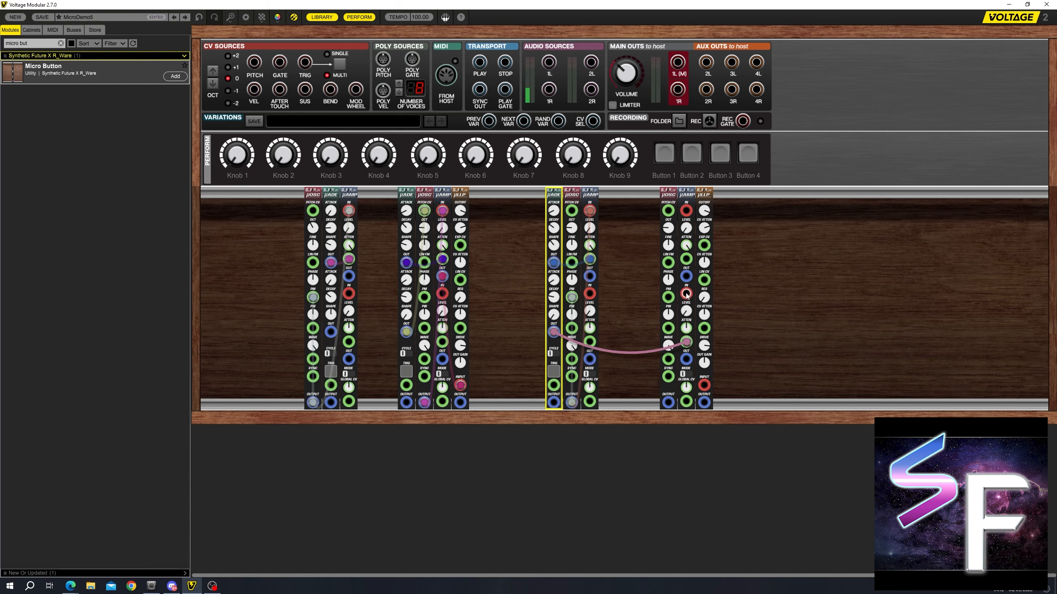
left_click_drag(686, 294, 669, 403)
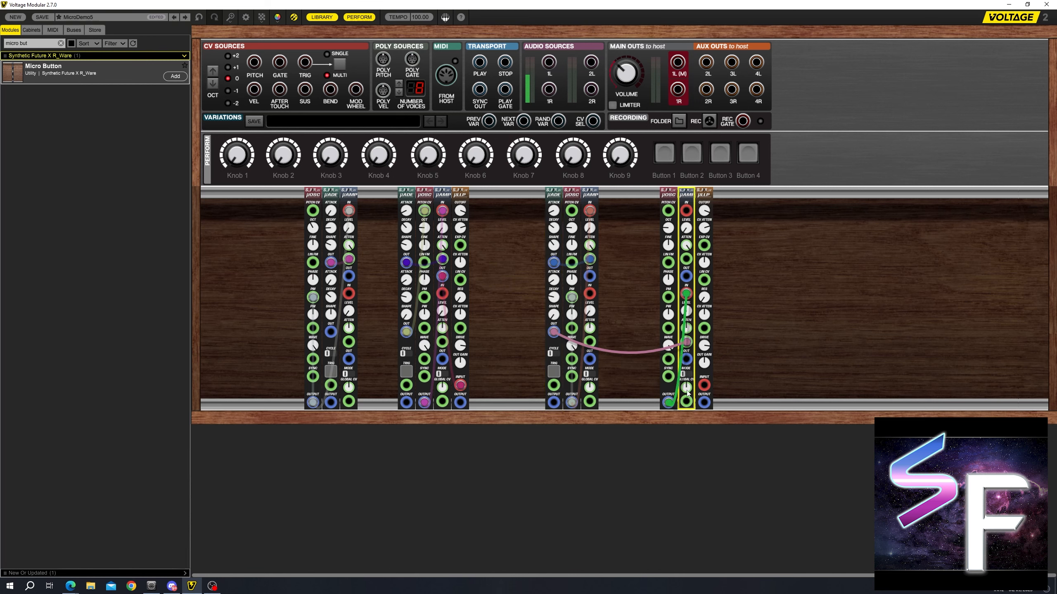
left_click_drag(686, 359, 678, 63)
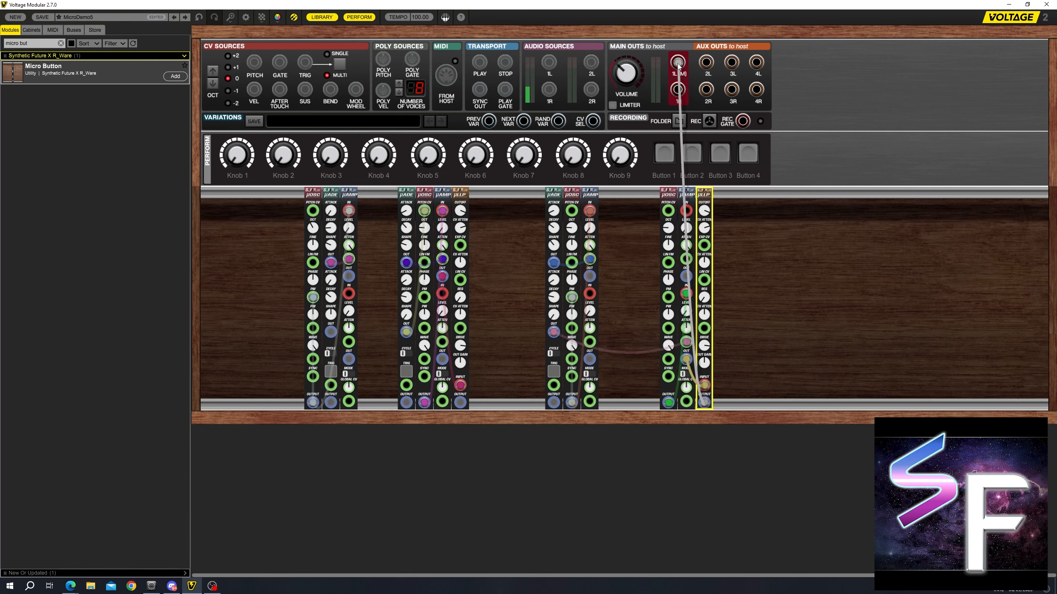
Step: Move the extra oscillator, copied amplifier and ladder filter, and the third group beside them, closer to the second group
left_click_drag(784, 242, 631, 196)
left_click(768, 235)
left_click(557, 373)
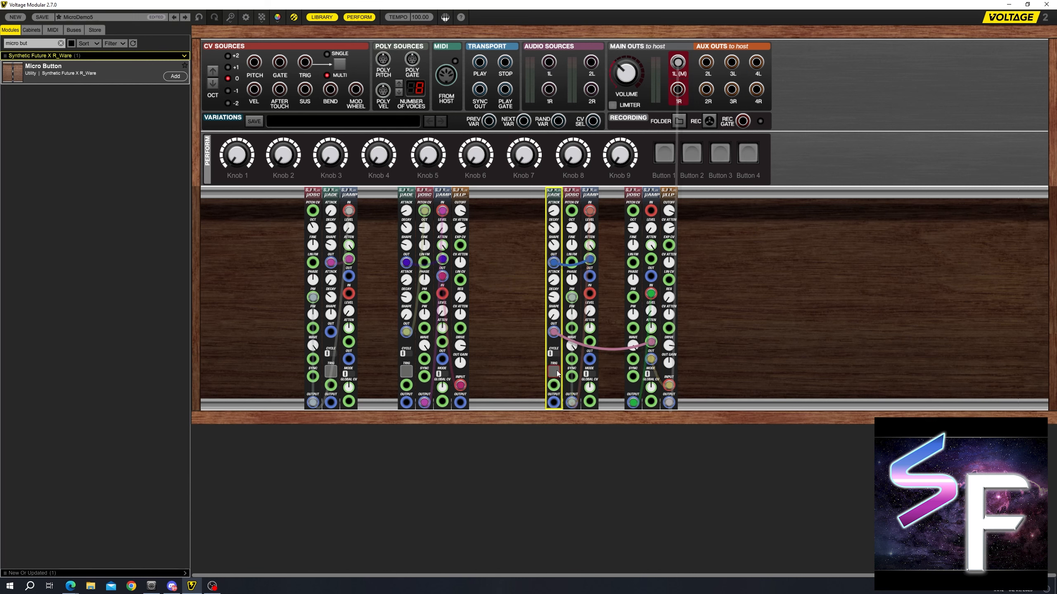
left_click_drag(615, 220, 574, 195)
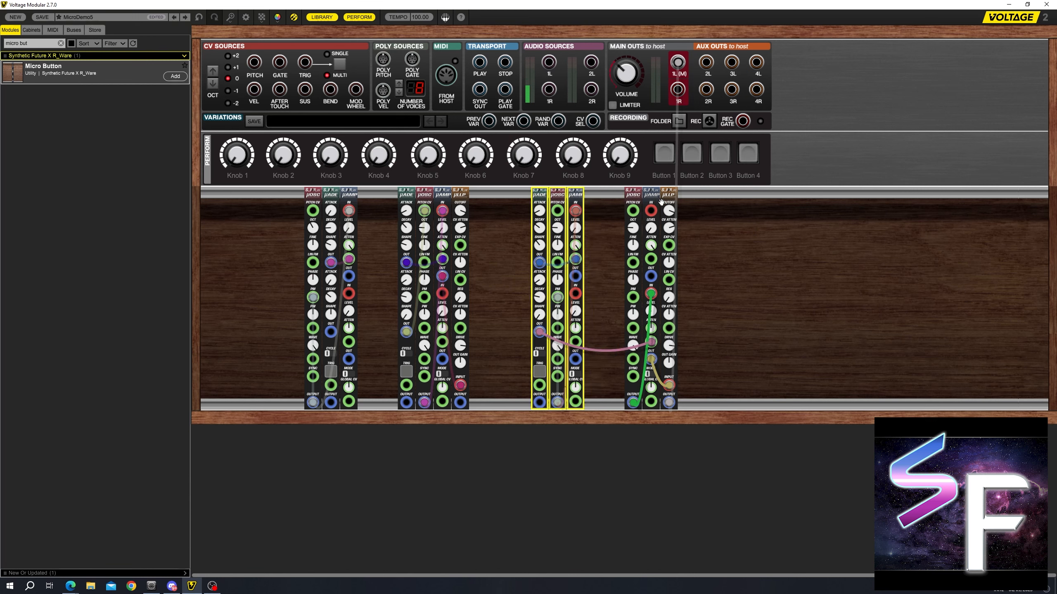
left_click_drag(691, 227, 640, 194)
left_click(692, 238)
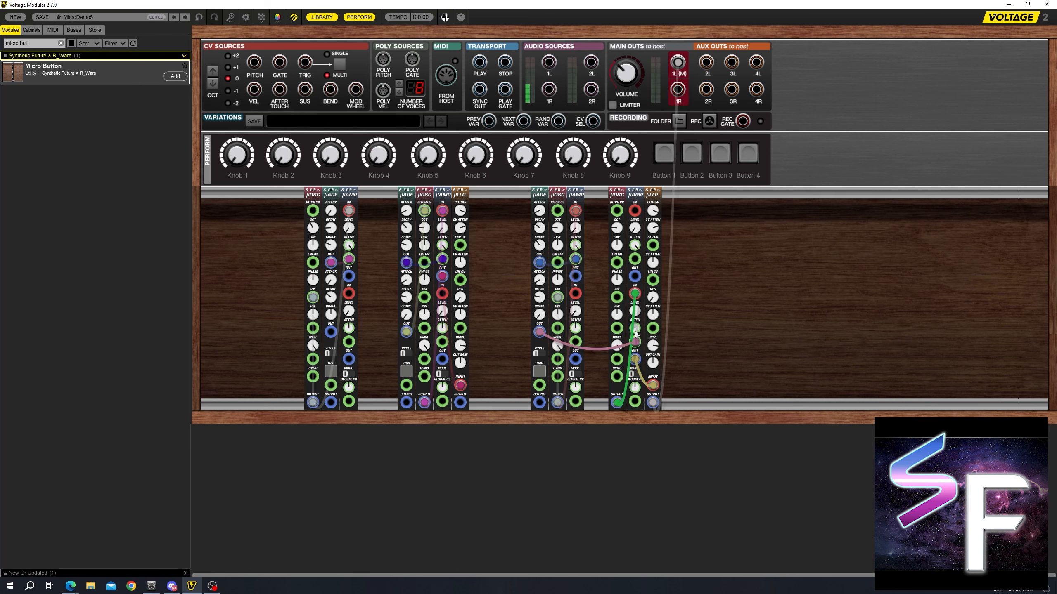
Step: Set the level CV attenuverter of the copied amplifier's second channel to 1.00 and trigger the envelope several times
left_click(636, 334)
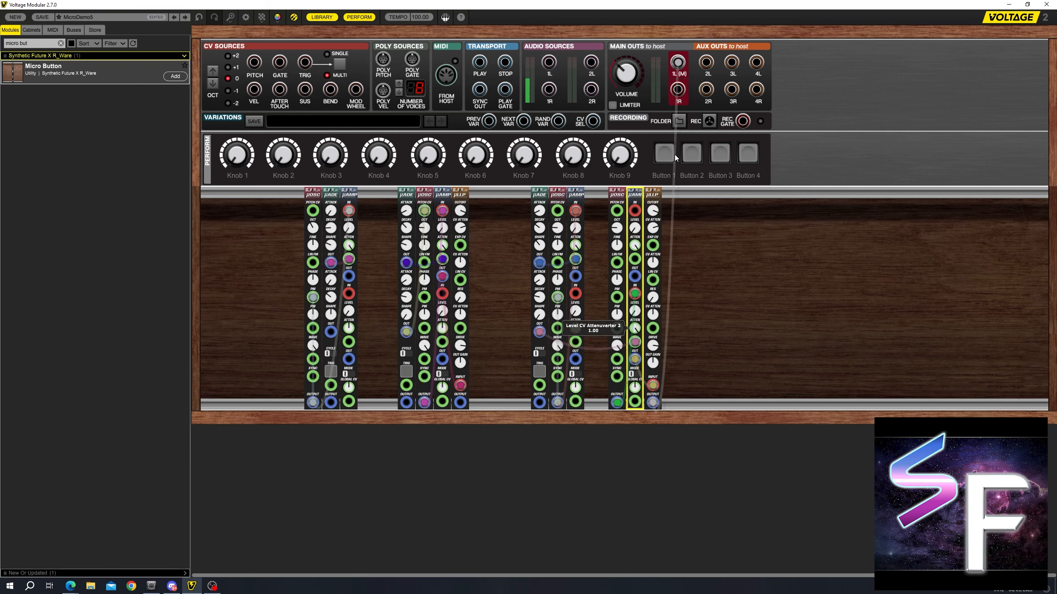
left_click(541, 377)
left_click(541, 377)
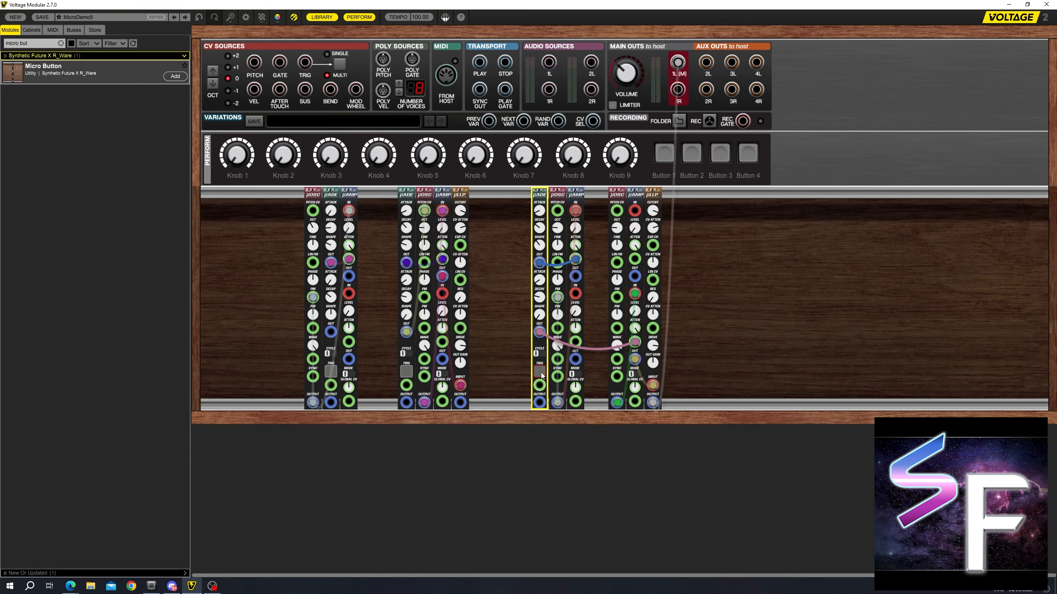
left_click(539, 376)
left_click(538, 375)
left_click(539, 374)
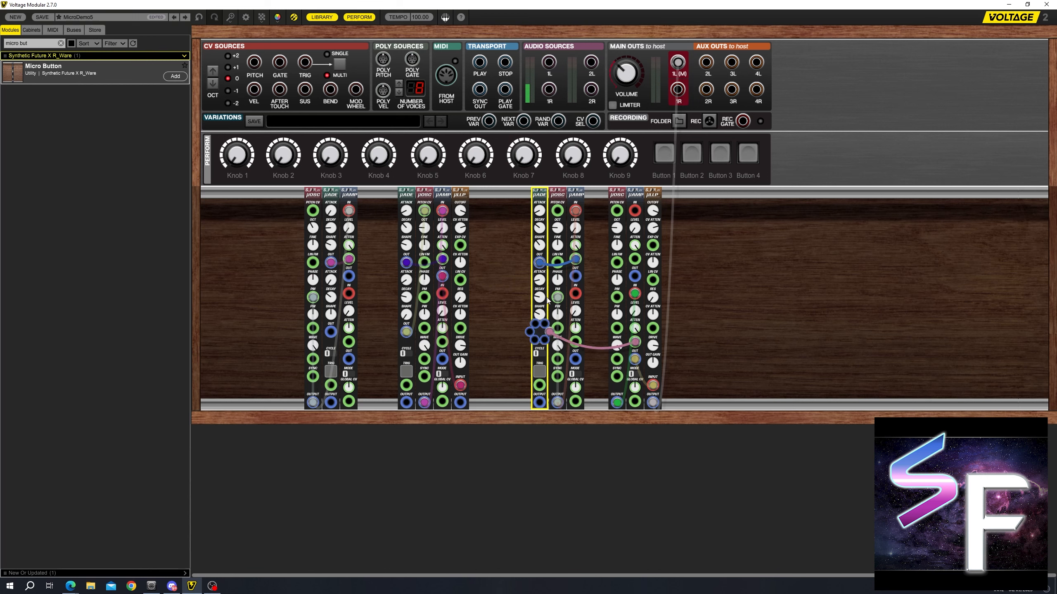
Step: Route the second envelope through the copied amplifier's first channel at level 0.36 to the extra oscillator's pitch CV and trigger it
left_click_drag(541, 330, 633, 212)
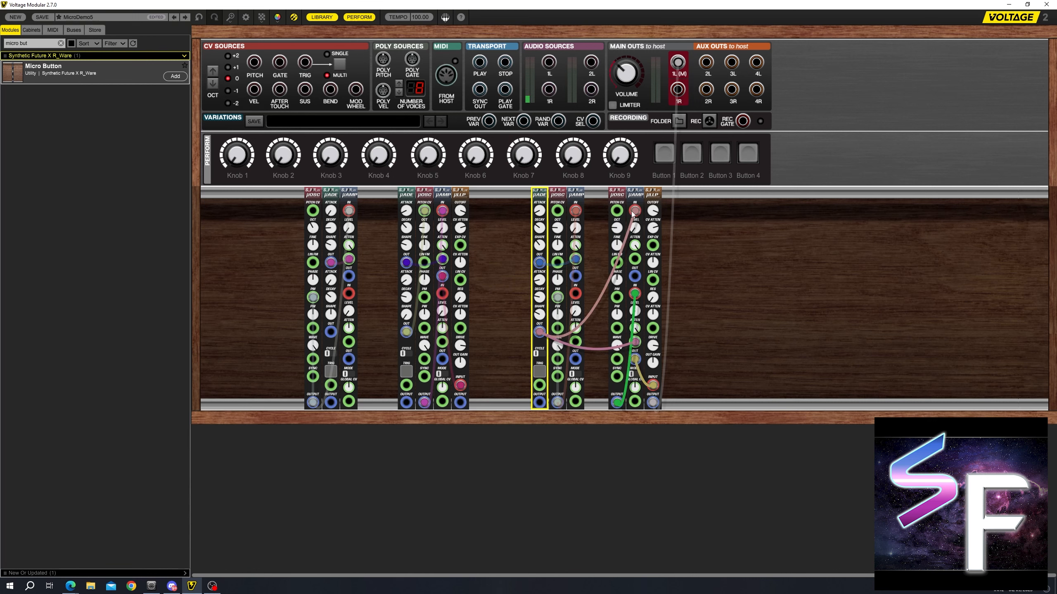
left_click_drag(635, 276, 618, 212)
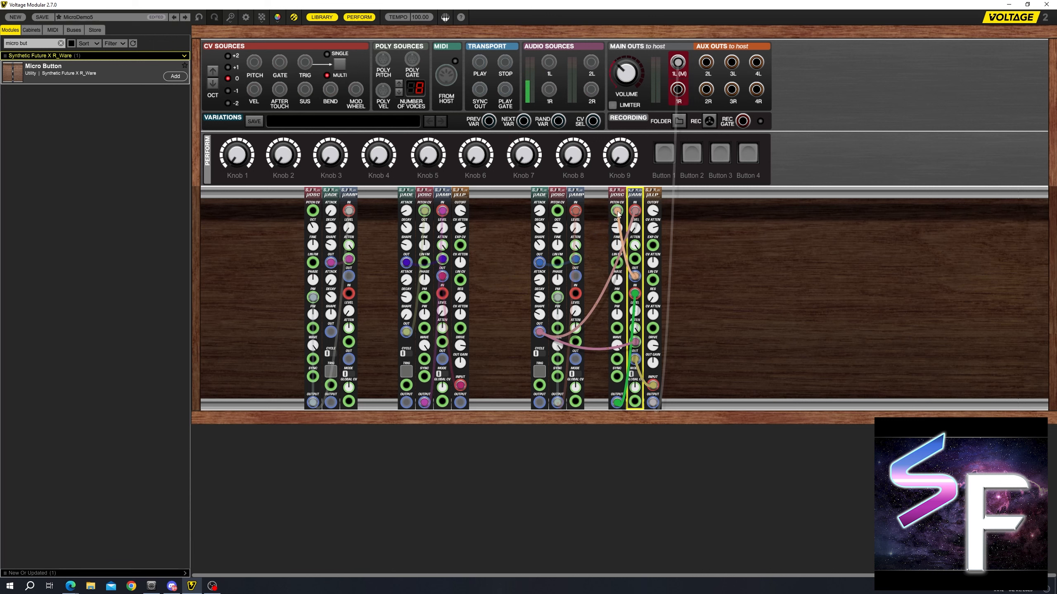
mouse_move(635, 230)
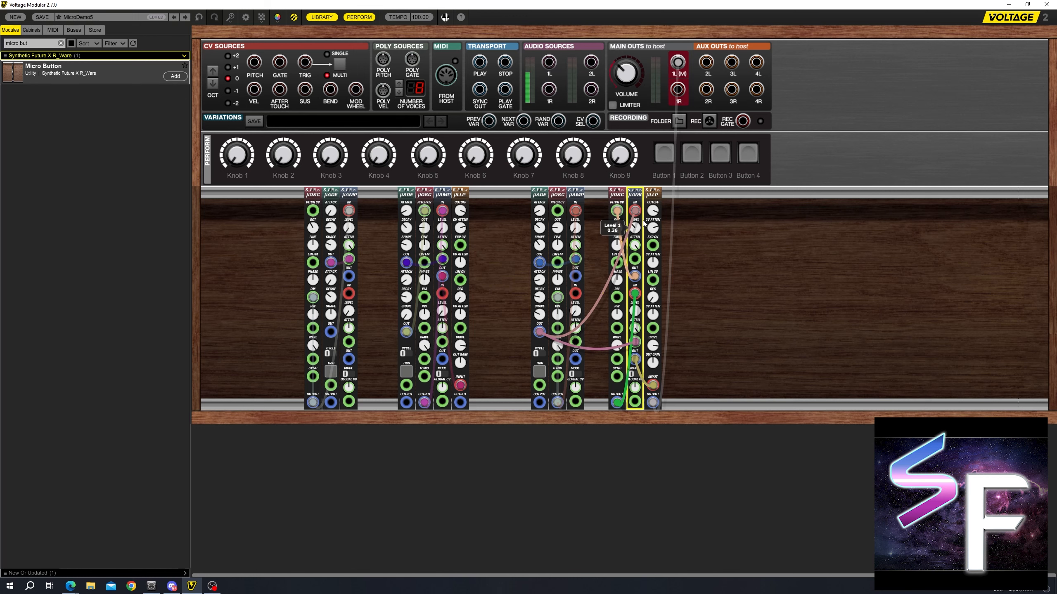
left_click(540, 372)
left_click(539, 372)
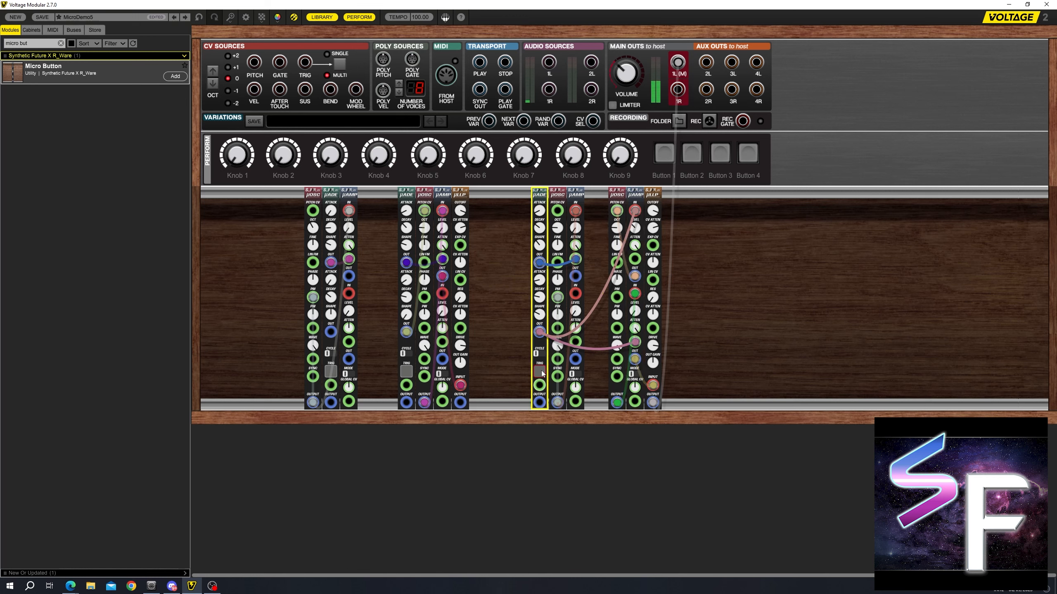
Step: Adjust the extra oscillator's octave tuning and retrigger the third group's envelope
left_click(619, 221)
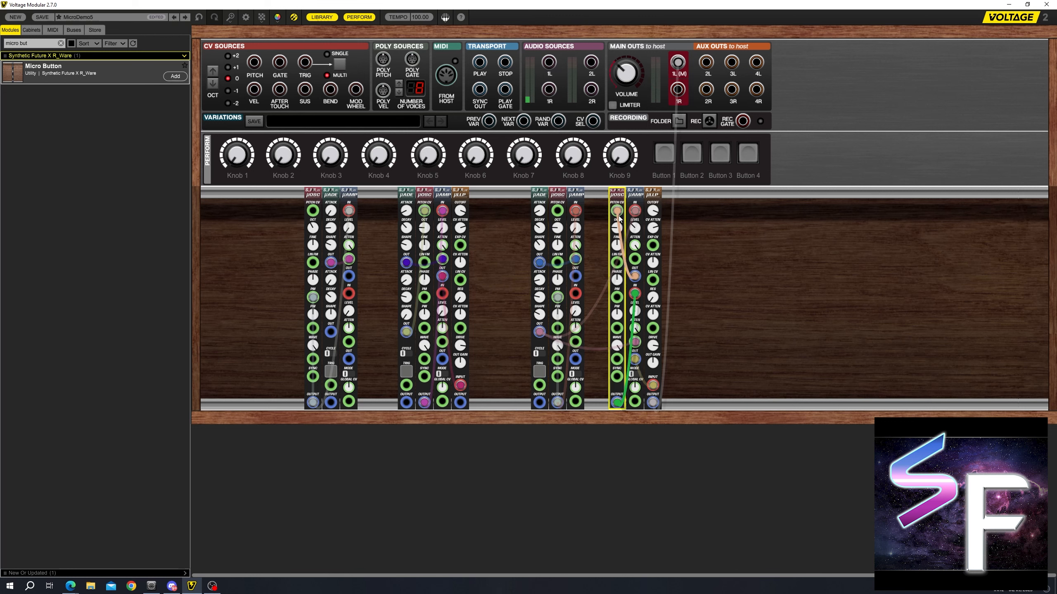
left_click_drag(618, 216, 618, 203)
left_click(539, 372)
left_click(539, 372)
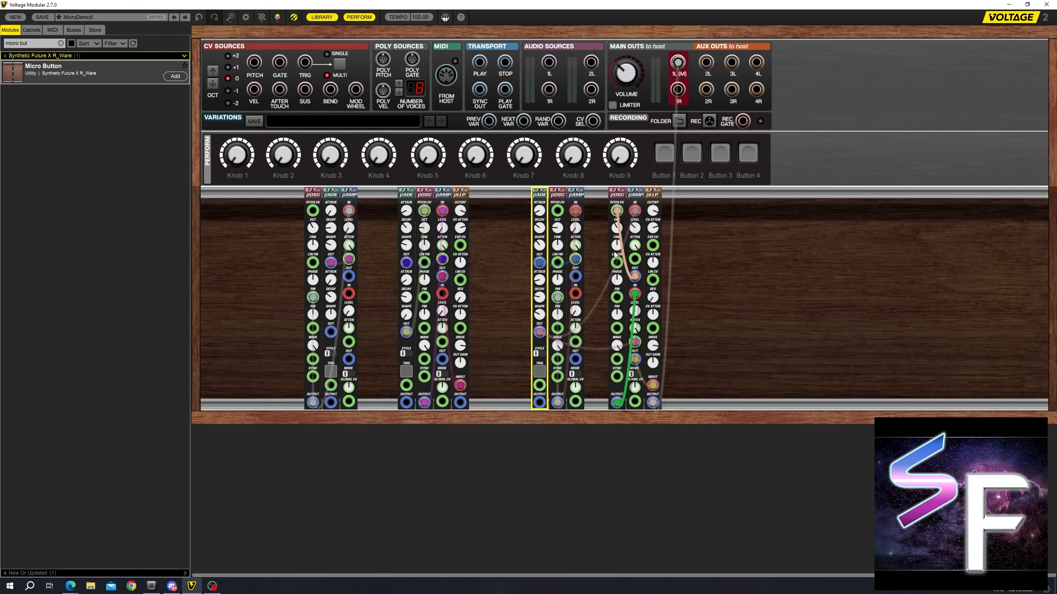
Step: Adjust the pitch modulation level on the copied amplifier's first channel, triggering the envelope repeatedly to judge it
left_click(635, 250)
left_click(541, 370)
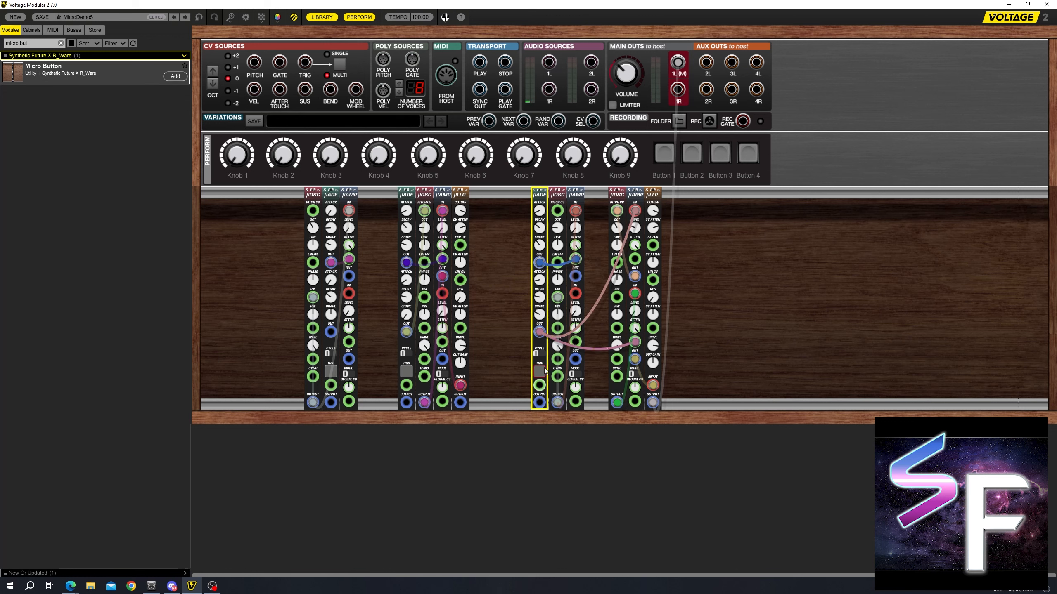
left_click_drag(635, 228, 637, 231)
left_click(540, 370)
left_click(539, 371)
left_click(540, 370)
left_click(540, 371)
left_click(540, 371)
left_click(539, 370)
left_click(540, 370)
left_click(540, 370)
Step: Set the ladder filter's resonance to 0.41 and trigger the envelope several times
left_click(652, 310)
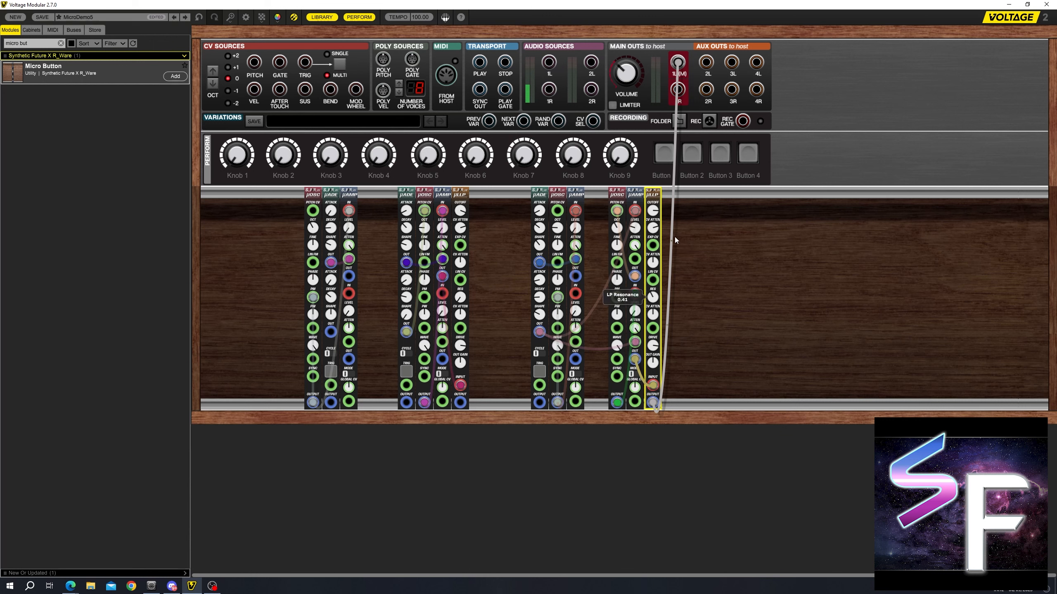
left_click(540, 370)
left_click(540, 370)
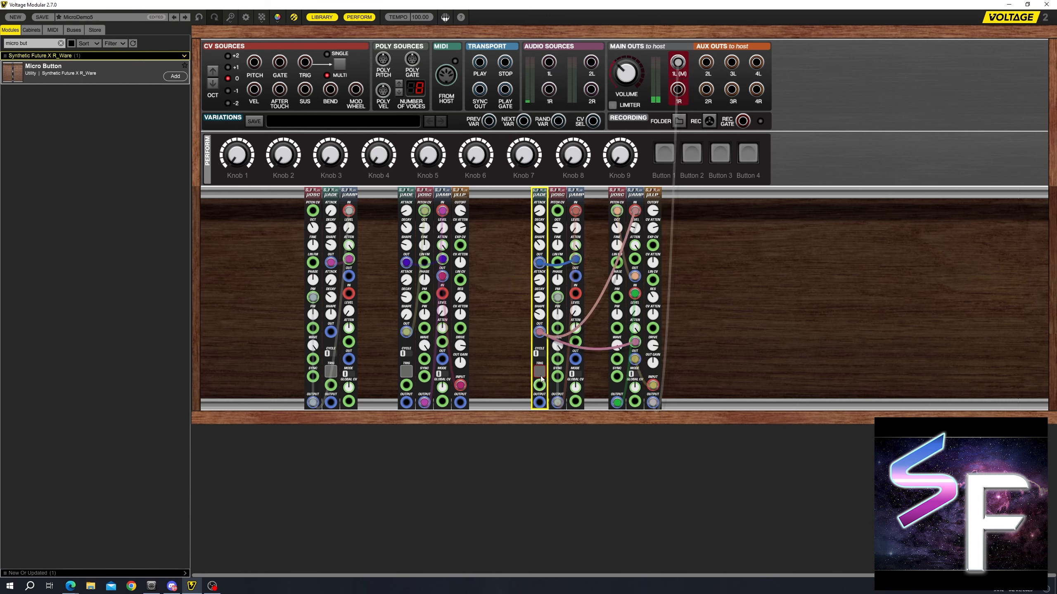
left_click(540, 371)
left_click(540, 373)
left_click(541, 372)
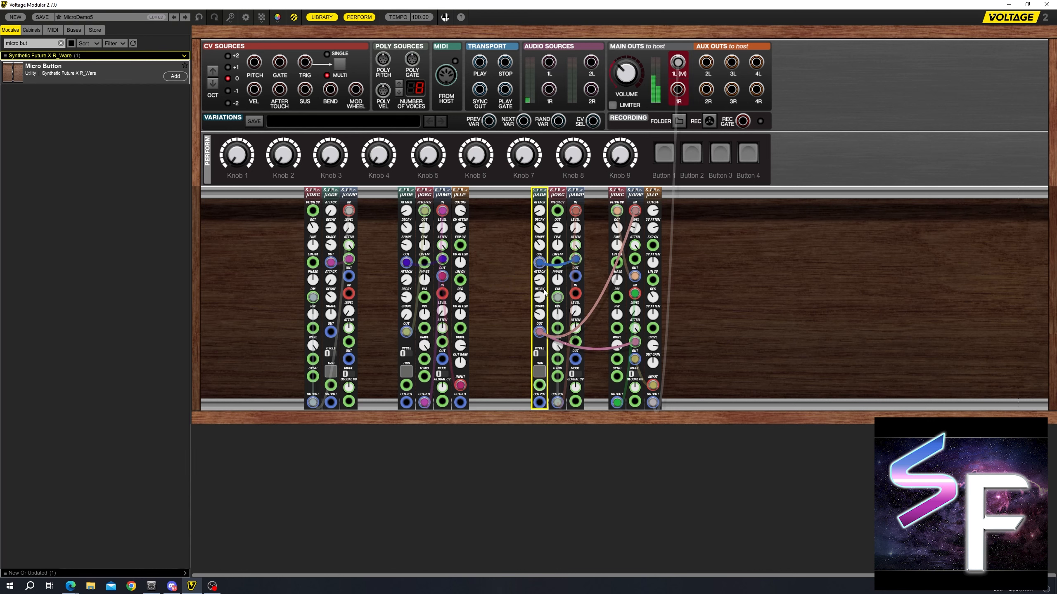
Step: Fine-tune the level of the copied amplifier's first channel, retriggering the envelope between changes
left_click(640, 232)
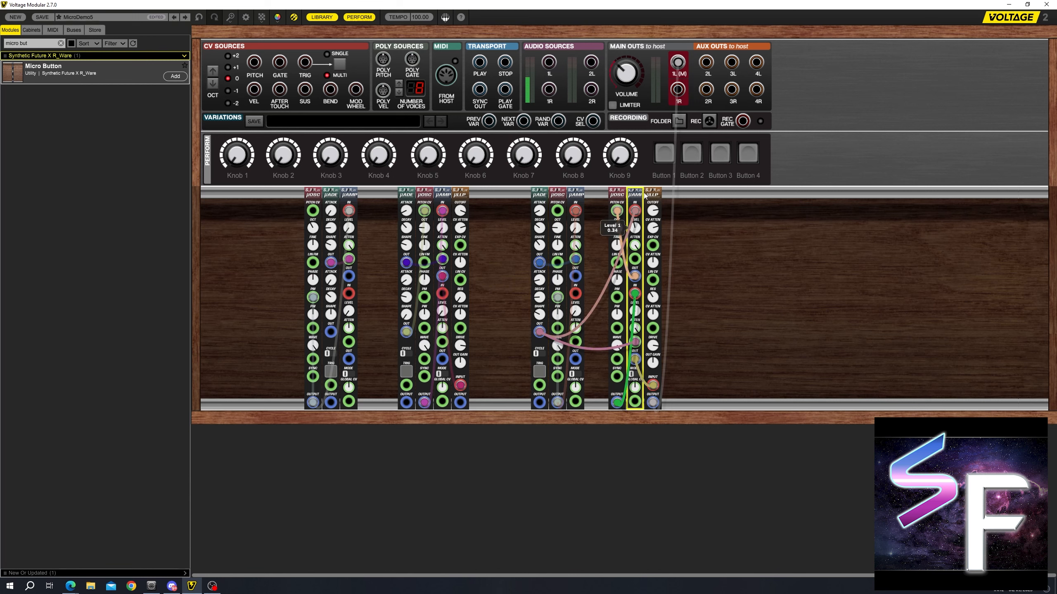
left_click(536, 372)
left_click(639, 234)
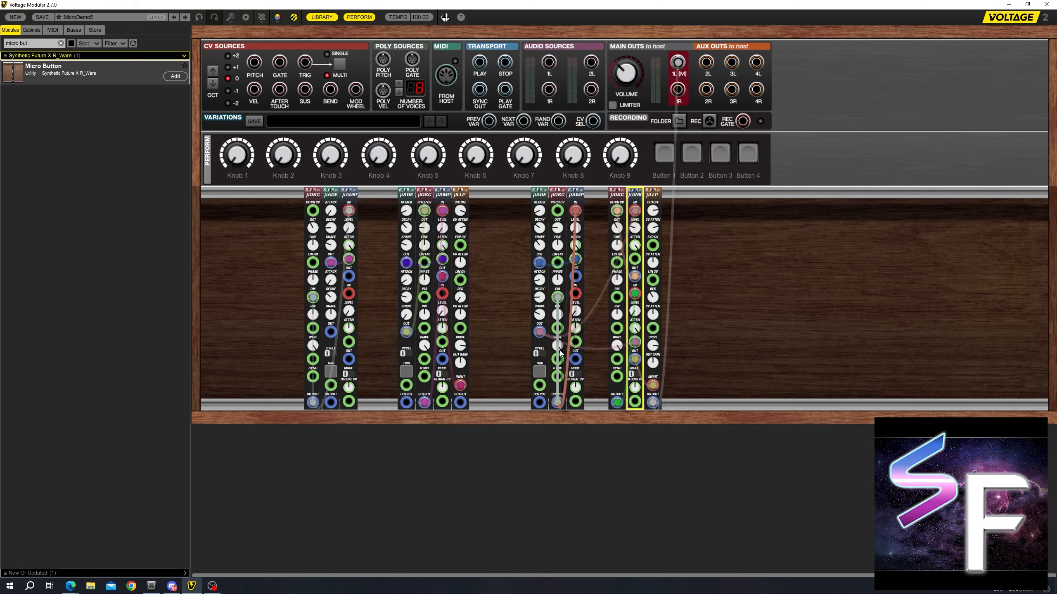
left_click(539, 371)
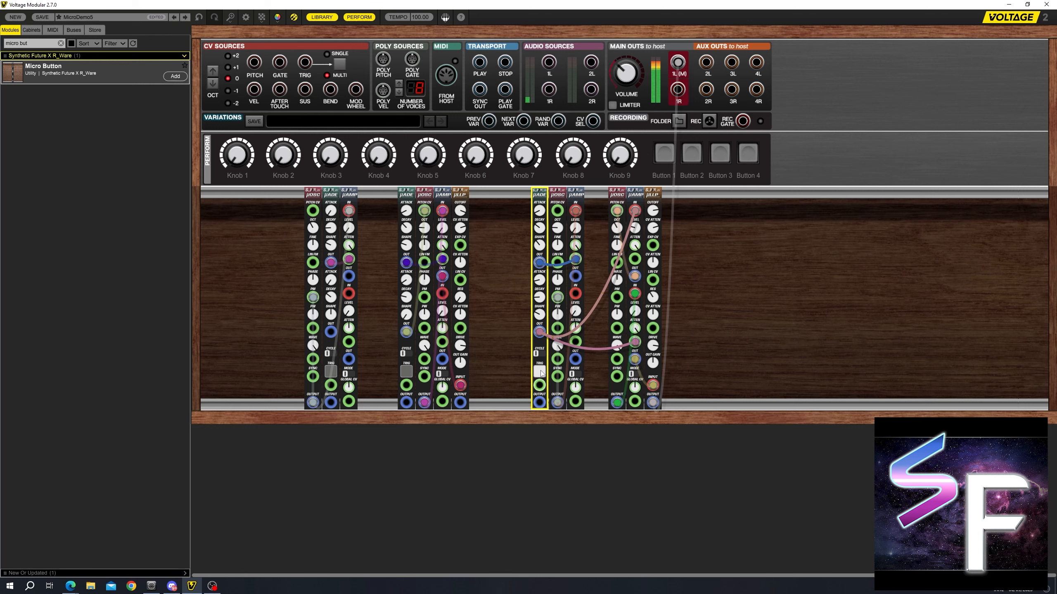
left_click(644, 225)
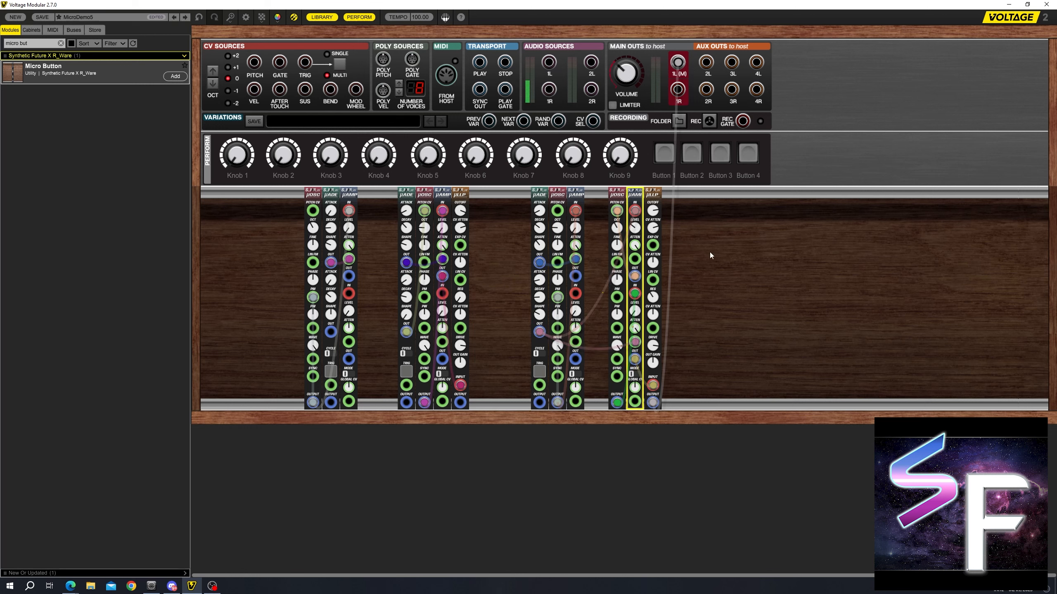
left_click(700, 230)
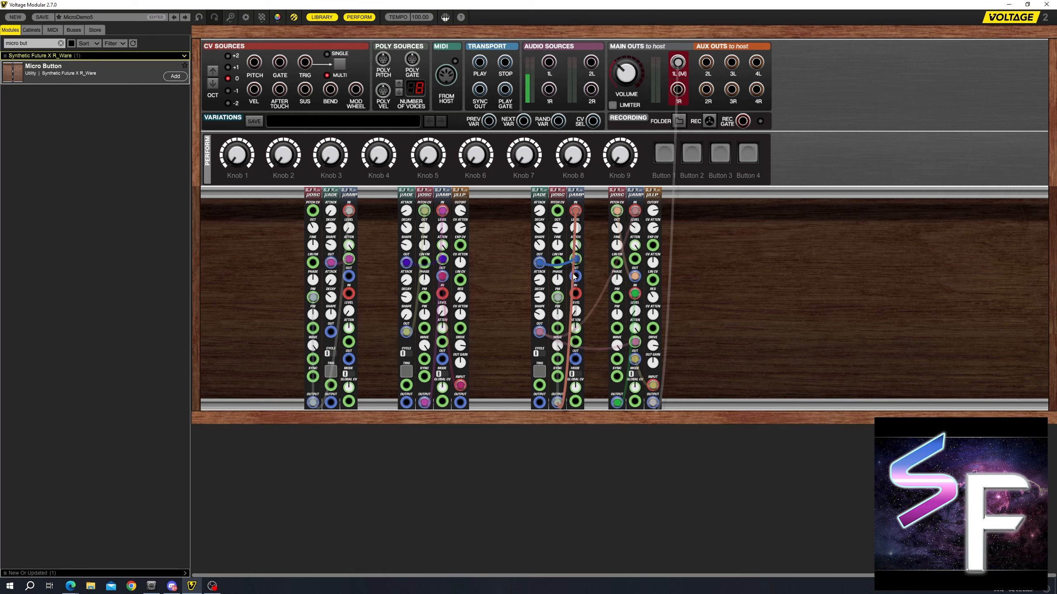
Step: Patch the third group's original amplifier output into the ladder filter's input as well and trigger the combined sound
left_click_drag(576, 275, 655, 387)
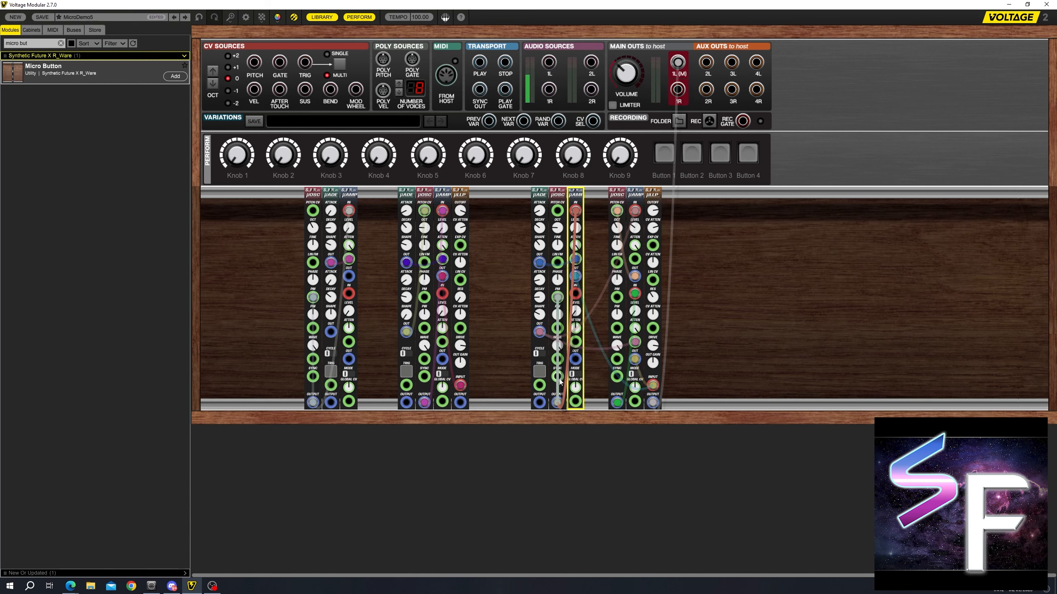
left_click(541, 373)
left_click(543, 376)
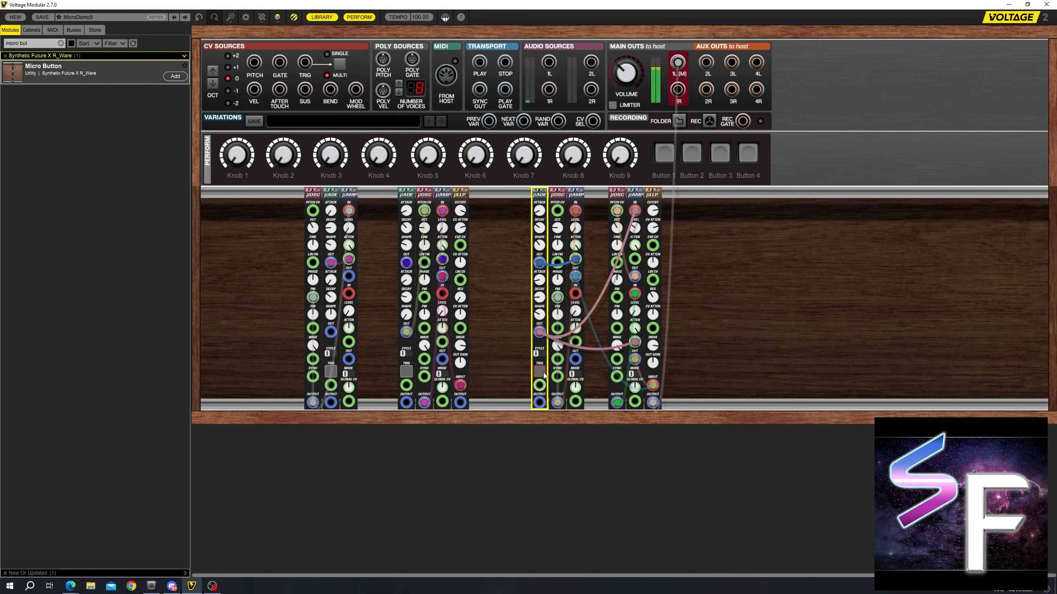
Step: Lower the original amplifier's first Level CV attenuverter in the third group to 0.62, retriggering the envelope between changes
left_click(543, 376)
left_click(544, 376)
left_click(537, 374)
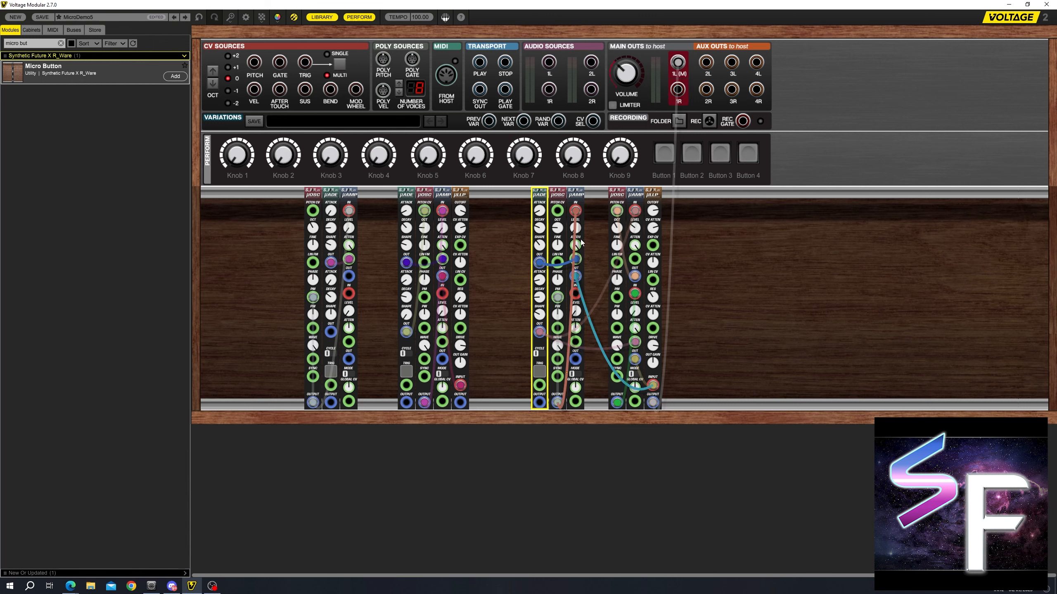
left_click(581, 258)
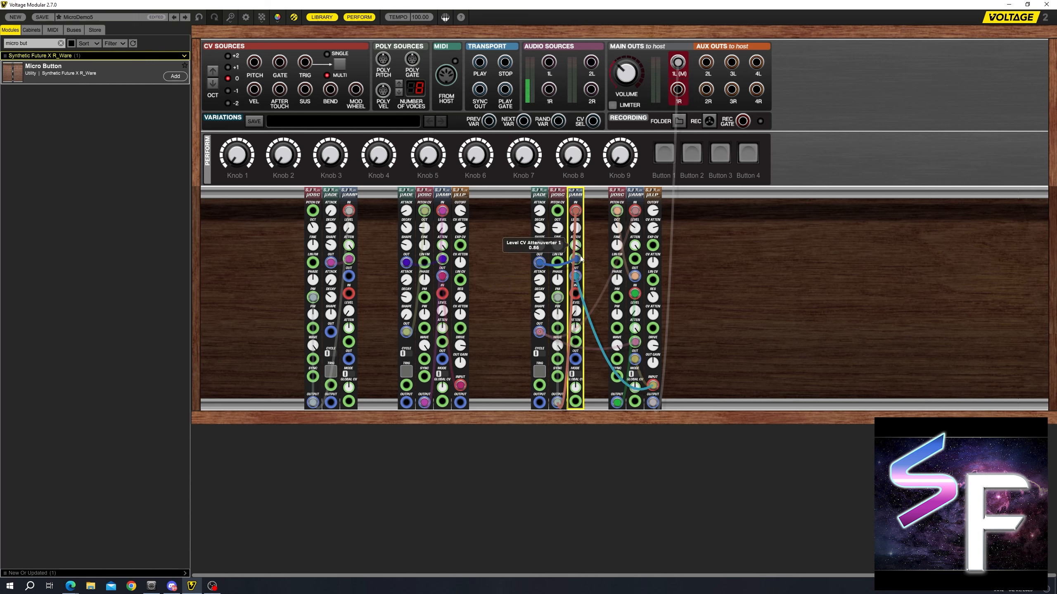
left_click(539, 373)
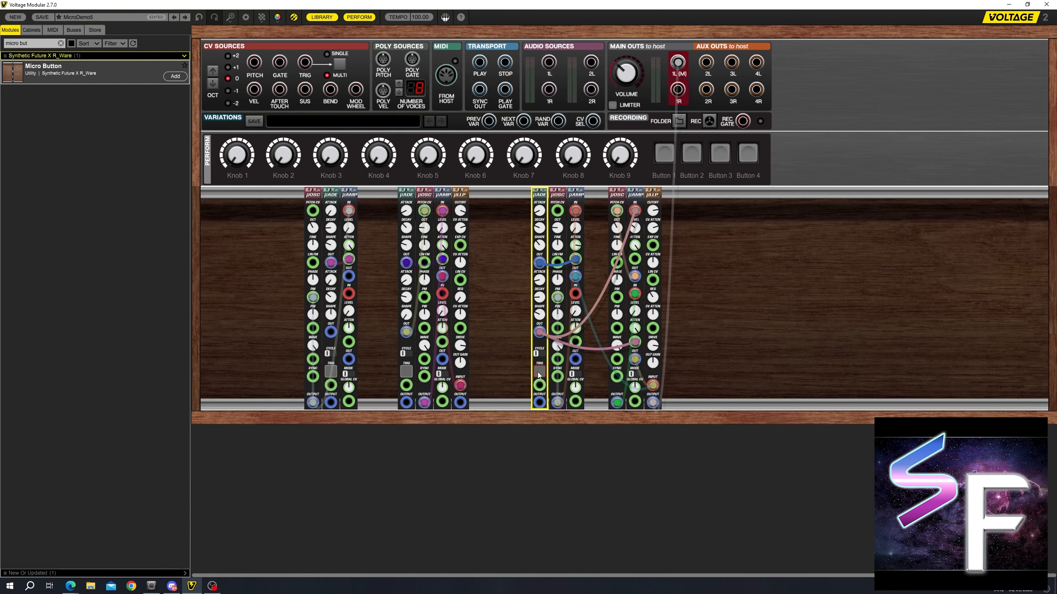
left_click(539, 374)
left_click(538, 374)
left_click(580, 254)
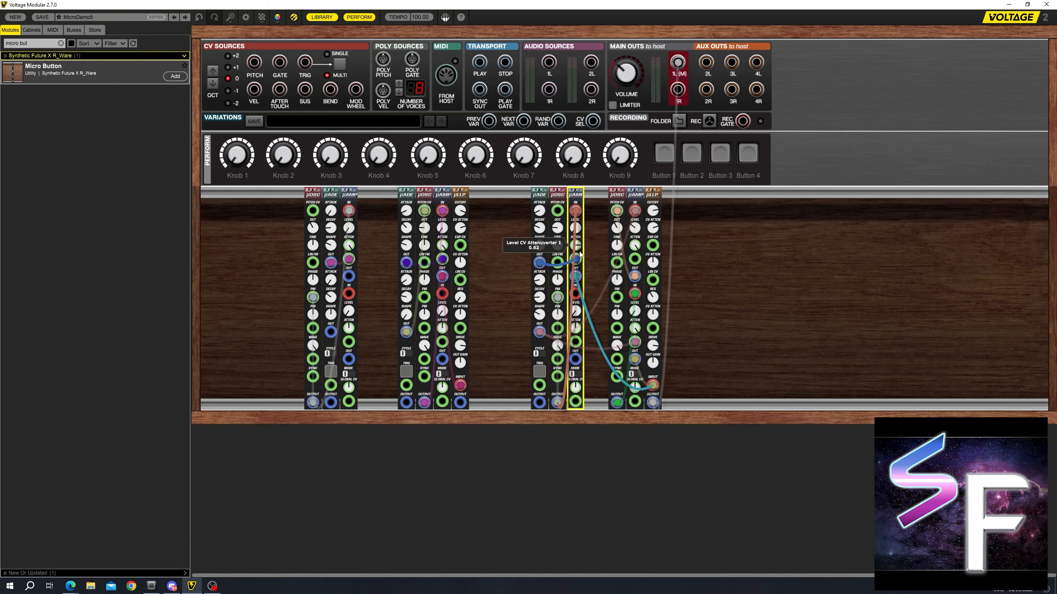
left_click(540, 372)
left_click(539, 372)
left_click(539, 372)
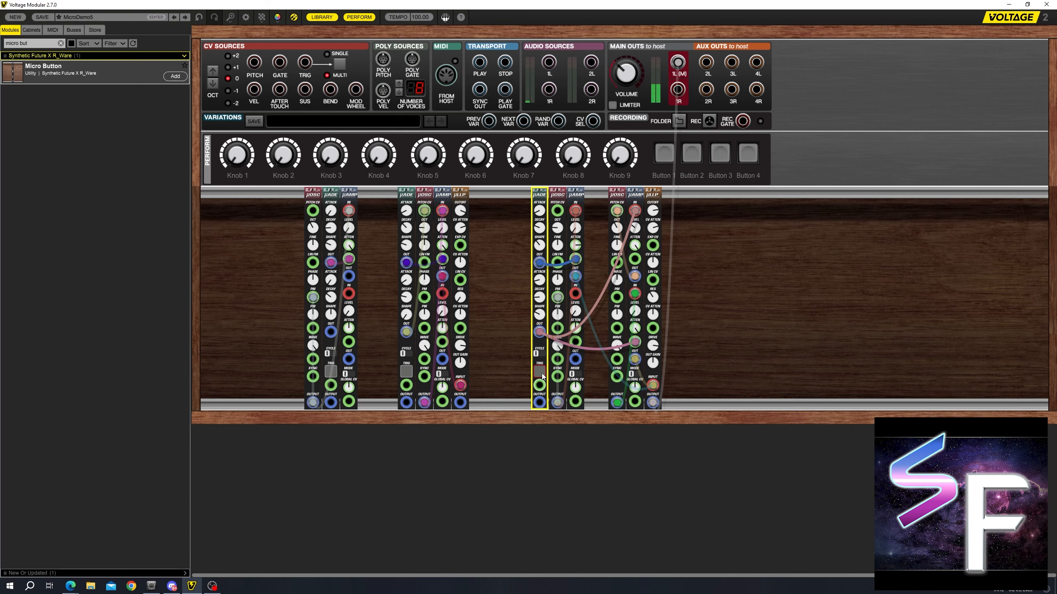
left_click(541, 376)
Step: Fine-tune the third group's ladder filter, including its cutoff, retriggering the envelope after each change to judge the sound
left_click_drag(654, 212, 654, 208)
left_click(541, 376)
left_click_drag(654, 346, 653, 354)
left_click(542, 372)
left_click(542, 374)
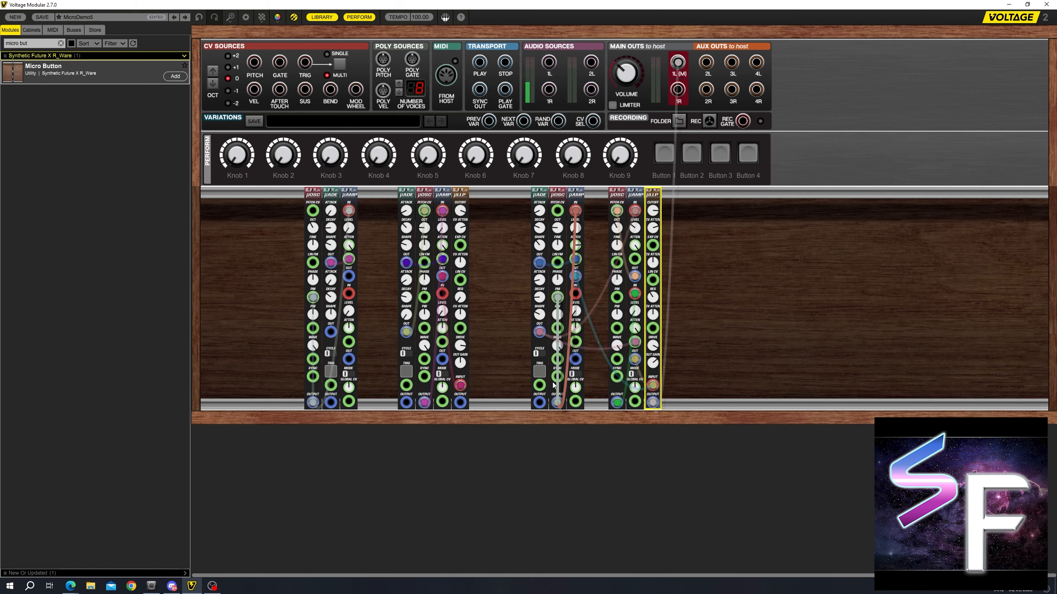
left_click(541, 372)
left_click(541, 373)
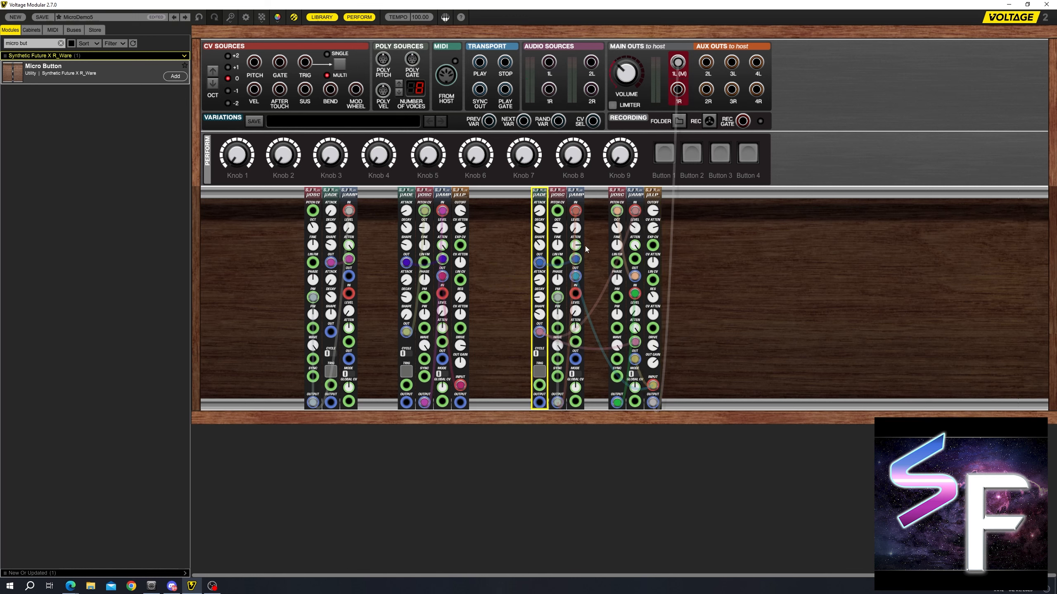
left_click(541, 372)
left_click(541, 372)
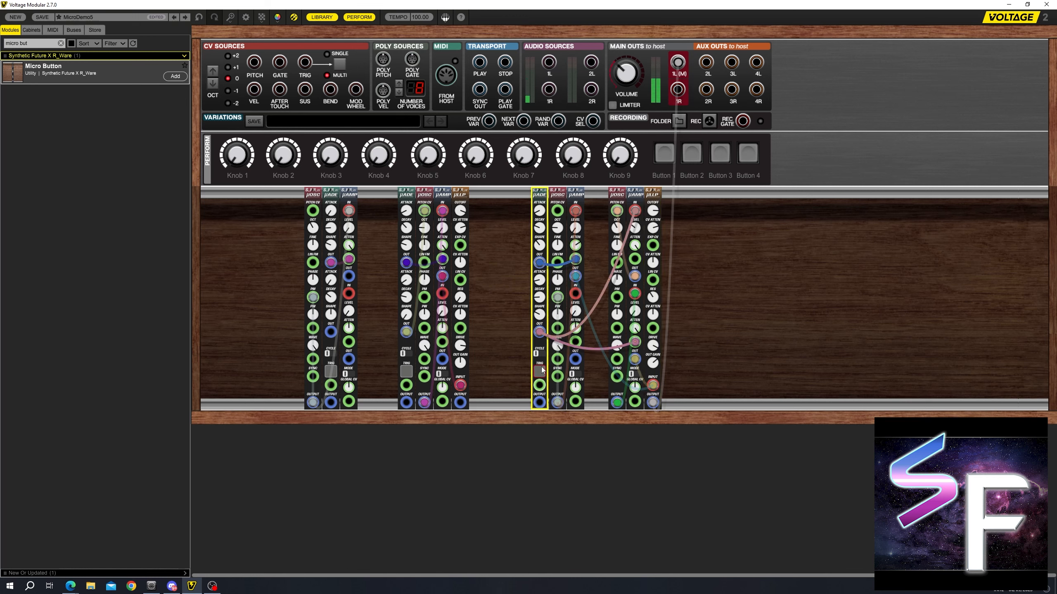
Step: Lower the original amplifier's first Level CV attenuverter further and set the ladder filter's output level to 1.17, triggering the envelope to compare
left_click_drag(576, 247, 576, 251)
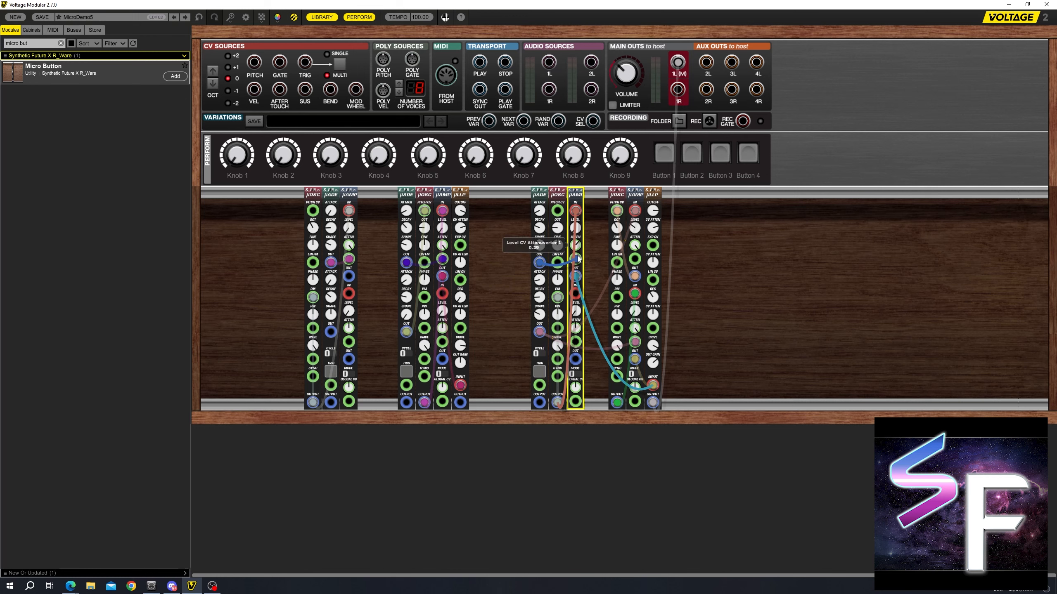
left_click(541, 372)
left_click(541, 372)
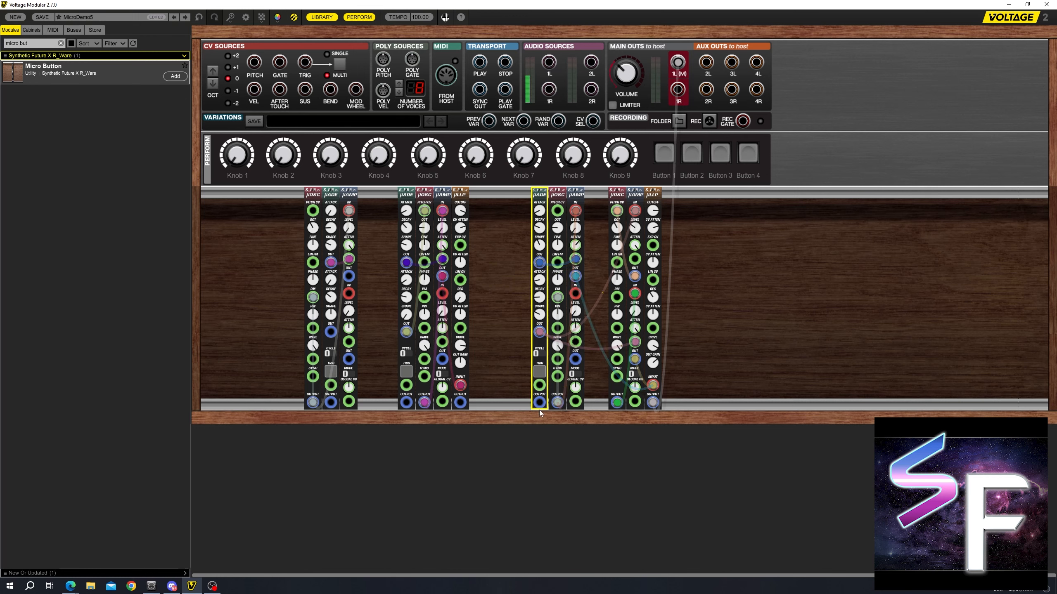
left_click(539, 372)
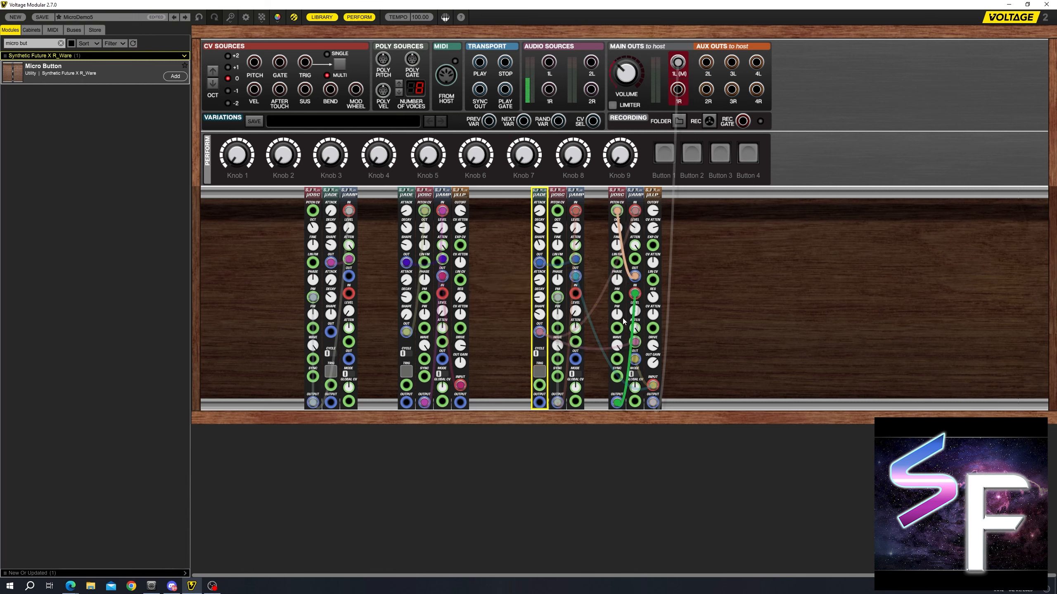
left_click(652, 369)
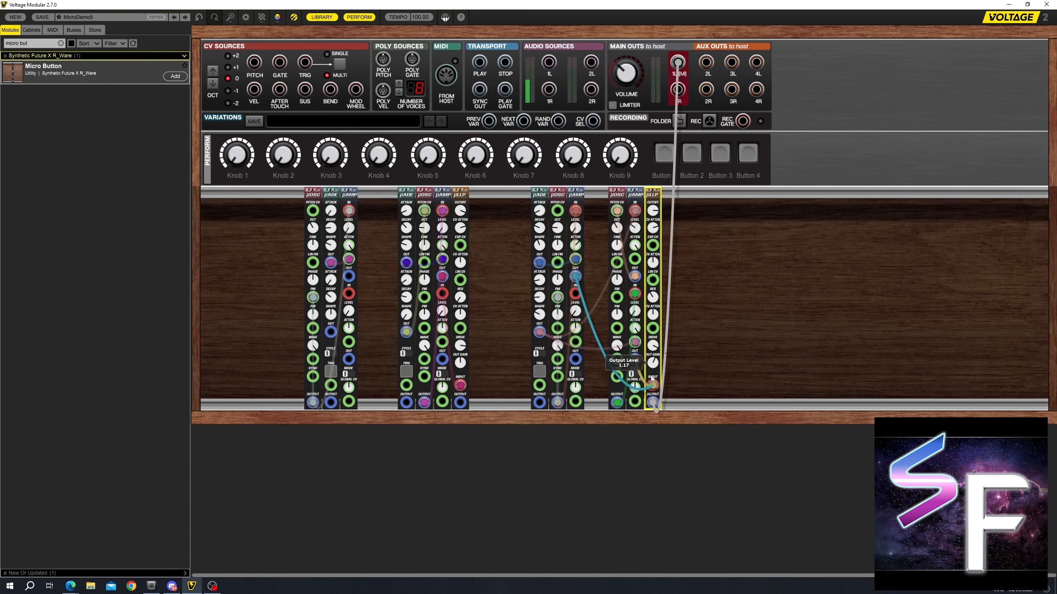
left_click(540, 372)
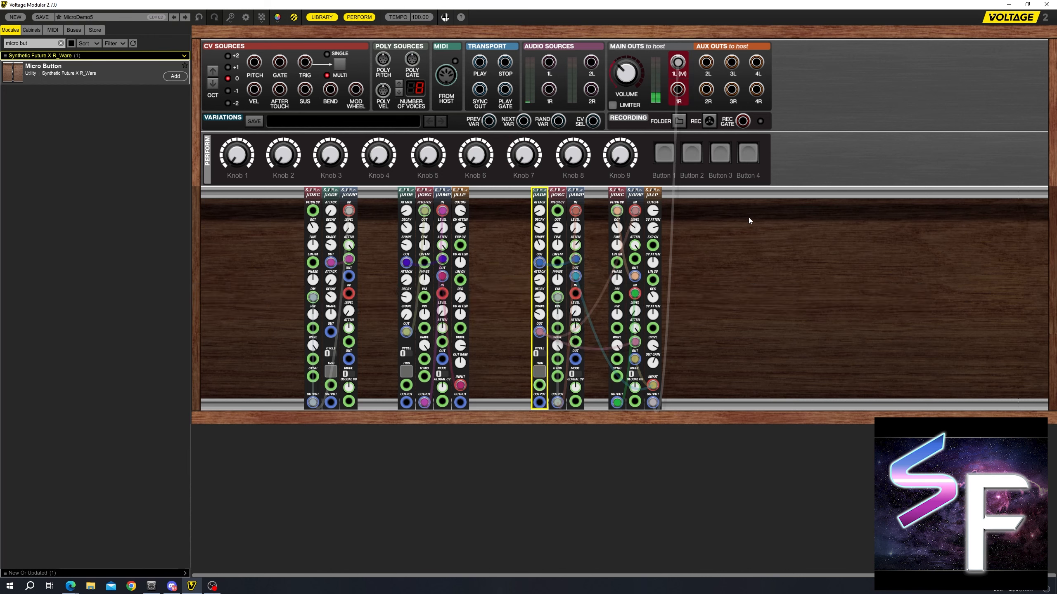
Step: Move the copied oscillator, copied amplifier and ladder filter directly against the third group's original modules
left_click_drag(748, 217, 540, 249)
left_click_drag(535, 195, 535, 204)
left_click(668, 278)
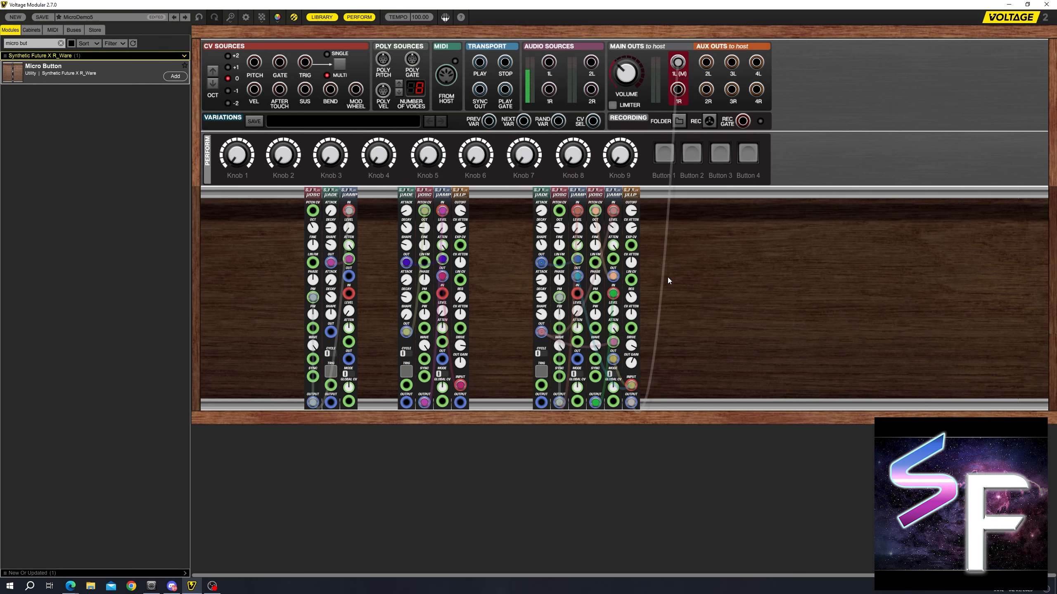
Step: Adjust the copied oscillator's tuning and set the envelope's Shape 2 to -0.64 and Decay 2 to 0.92 ms, triggering the voice to check
left_click(602, 233)
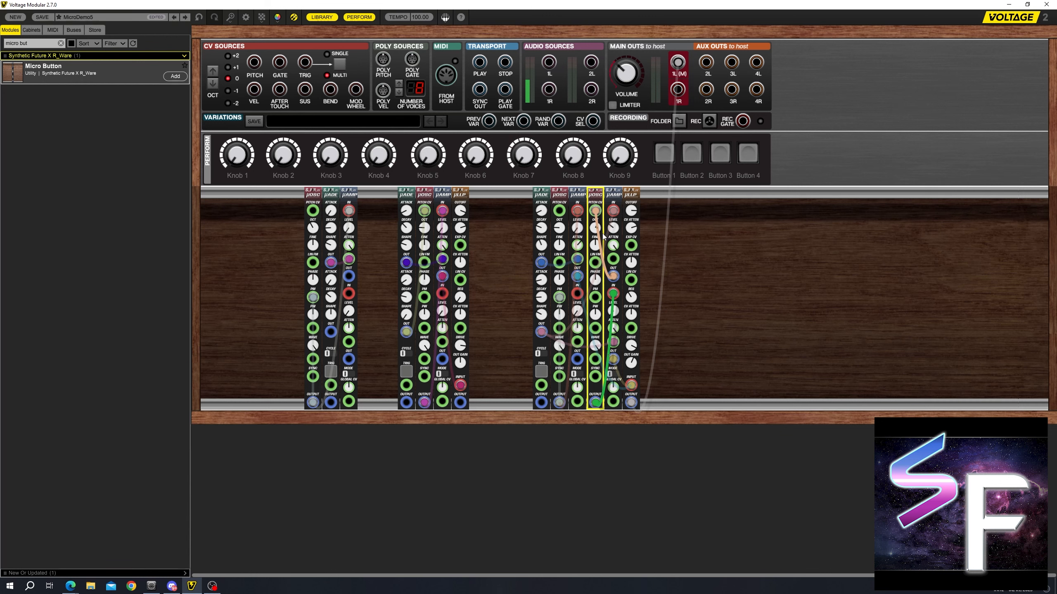
left_click(540, 374)
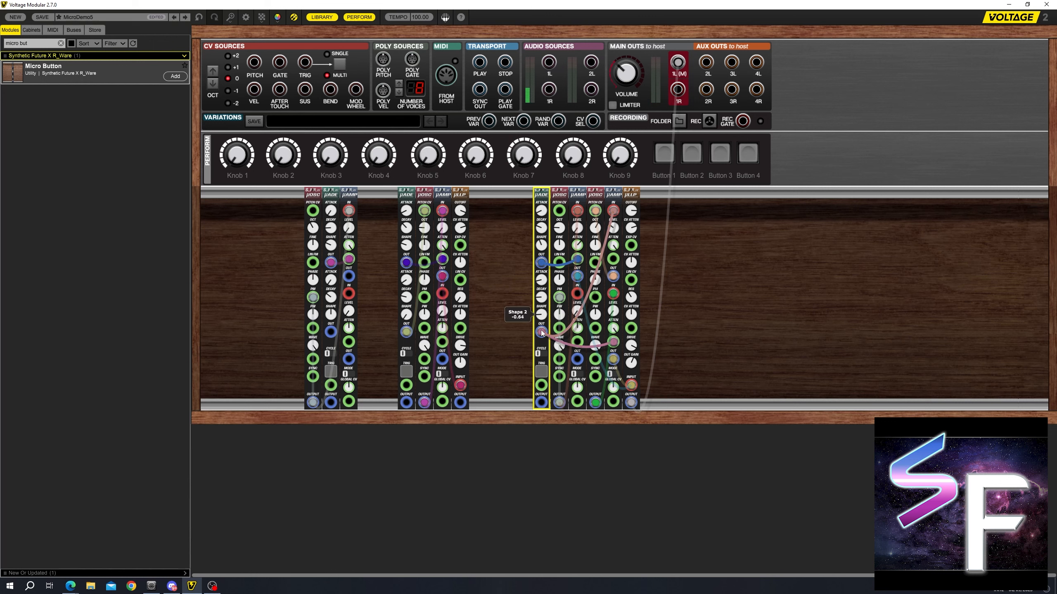
left_click_drag(542, 290, 546, 319)
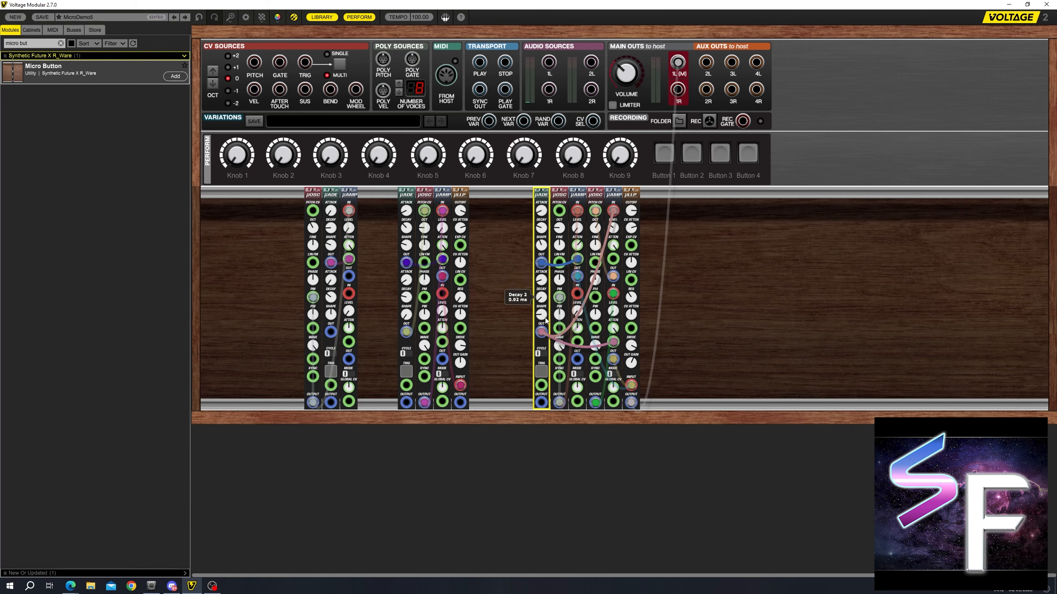
left_click(541, 370)
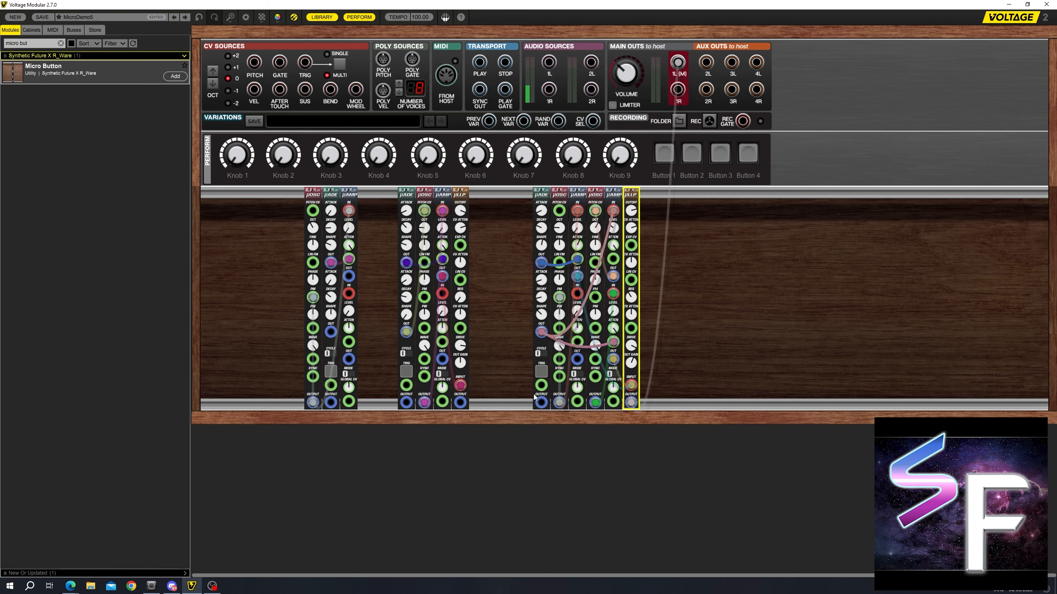
Step: Readjust the ladder filter and raise the original amplifier's first Level CV attenuverter, retriggering the envelope to judge the balance
left_click(635, 350)
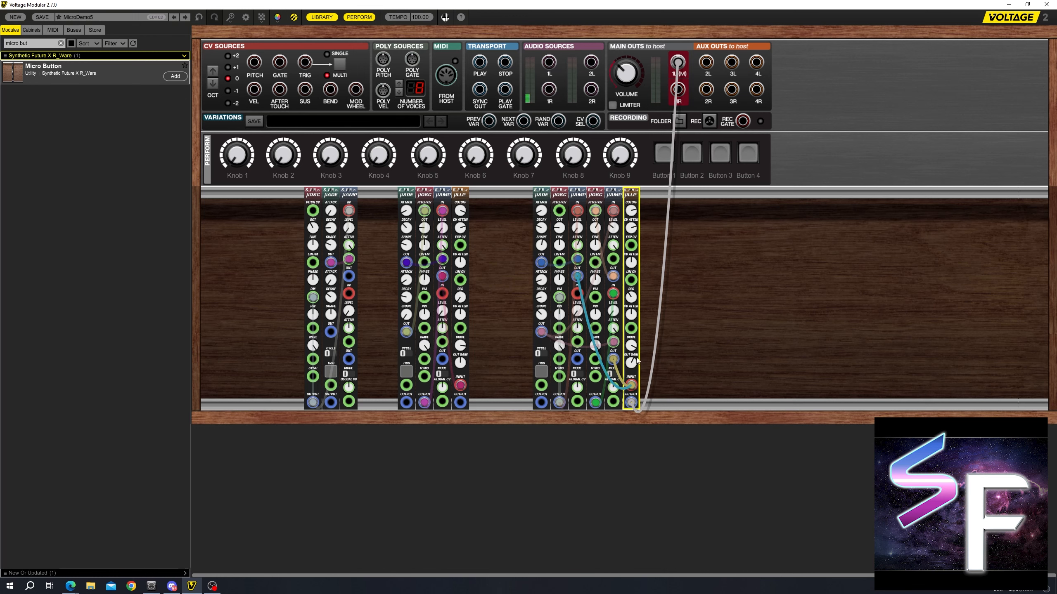
left_click(538, 374)
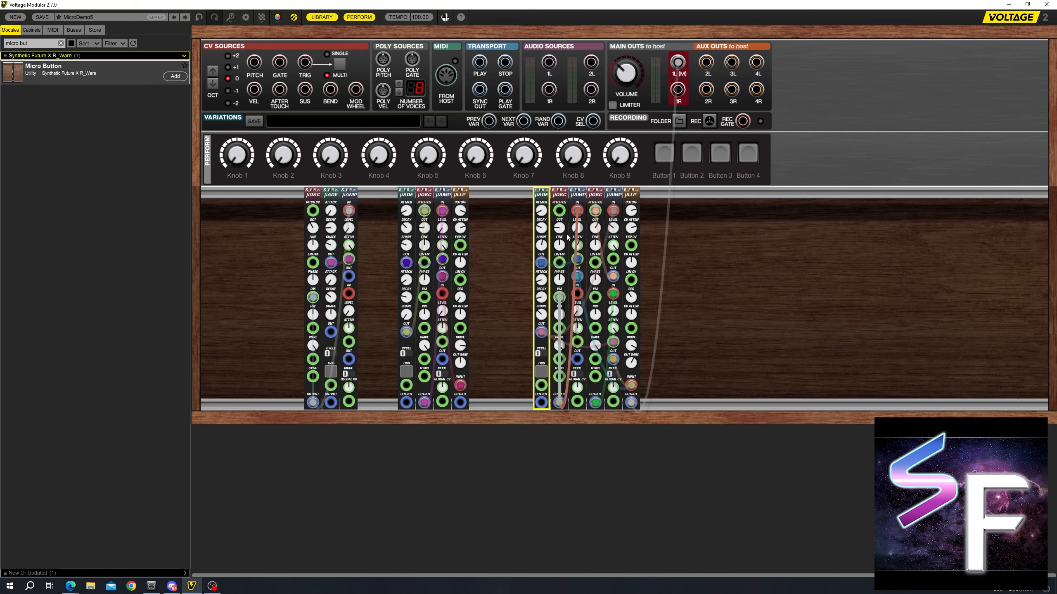
left_click(539, 372)
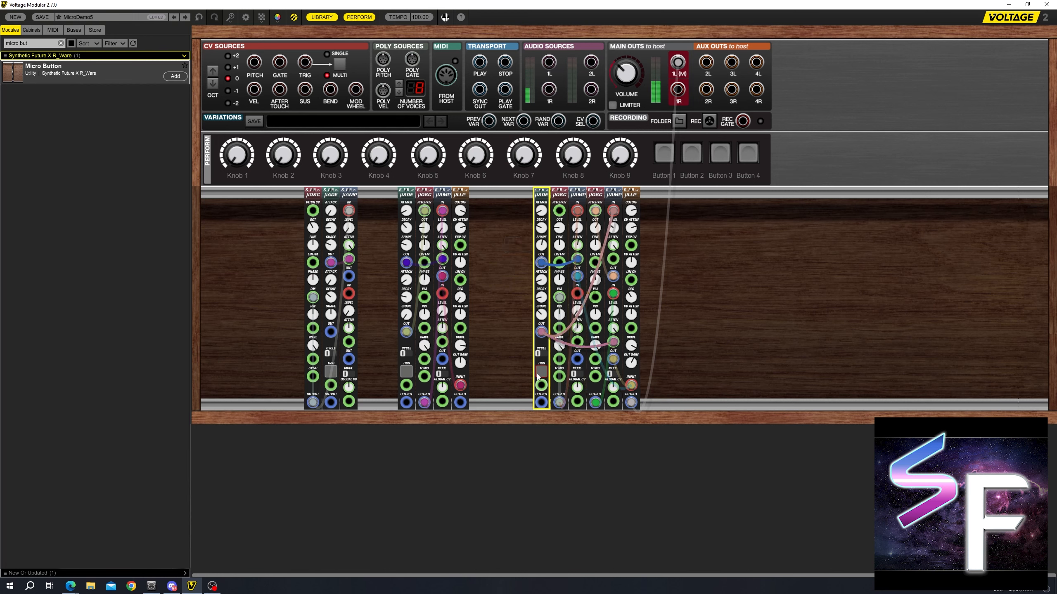
left_click_drag(577, 248, 576, 243)
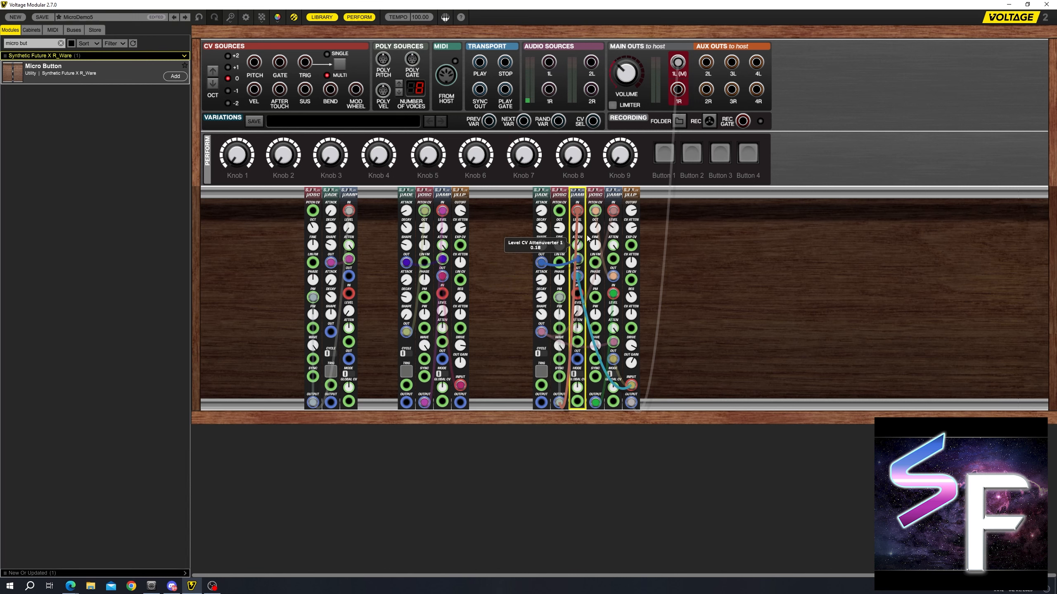
left_click(539, 372)
left_click(539, 372)
Step: Shift the three voice groups left along the rack and space them evenly, leaving room before the first group
left_click(723, 243)
left_click_drag(702, 208, 310, 194)
left_click(487, 202)
left_click_drag(475, 198, 395, 195)
left_click(649, 198)
left_click_drag(649, 198, 505, 192)
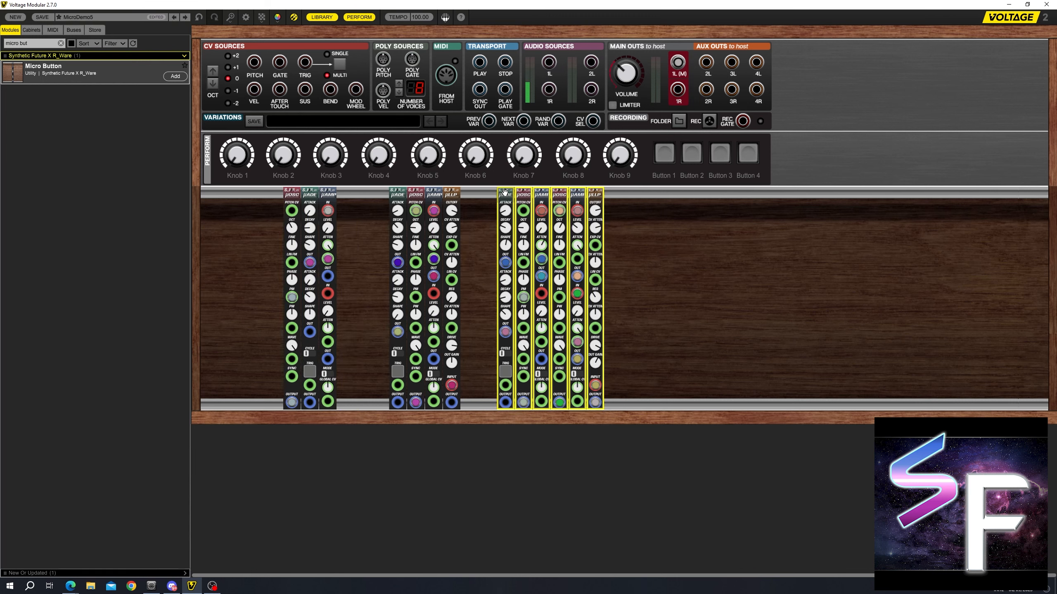
left_click(707, 236)
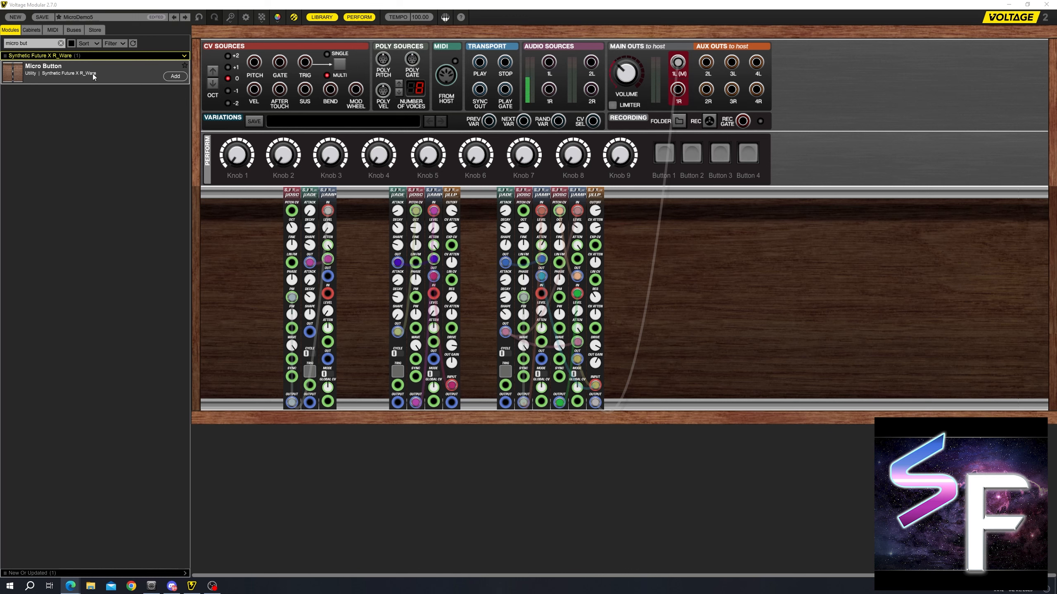
Step: Search the module library for "micro clock" and place a Micro Clock in the rack ahead of the first voice
double_click(24, 43)
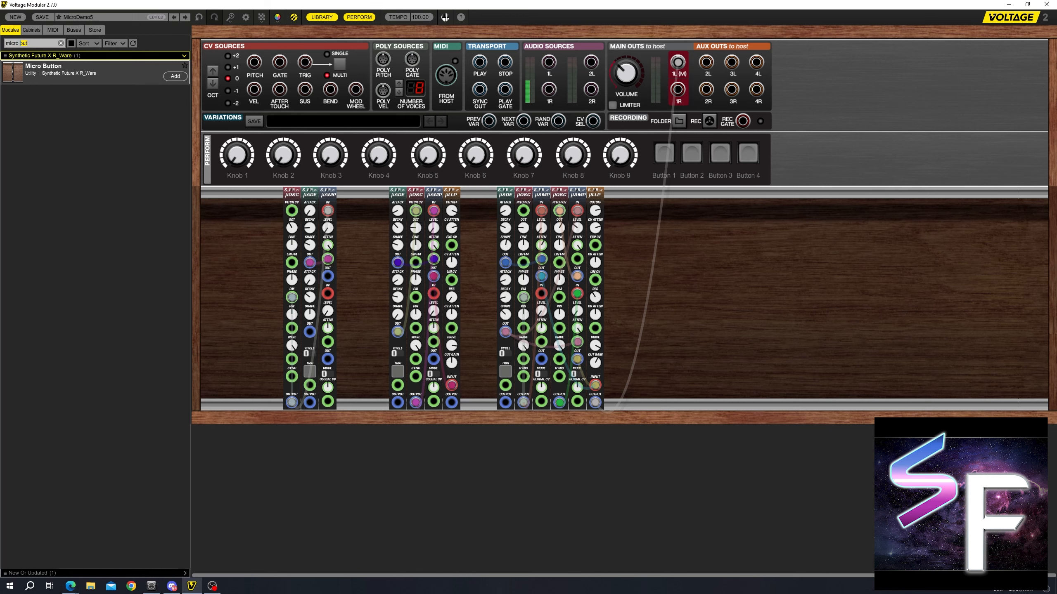
type("clock")
left_click_drag(38, 82, 234, 197)
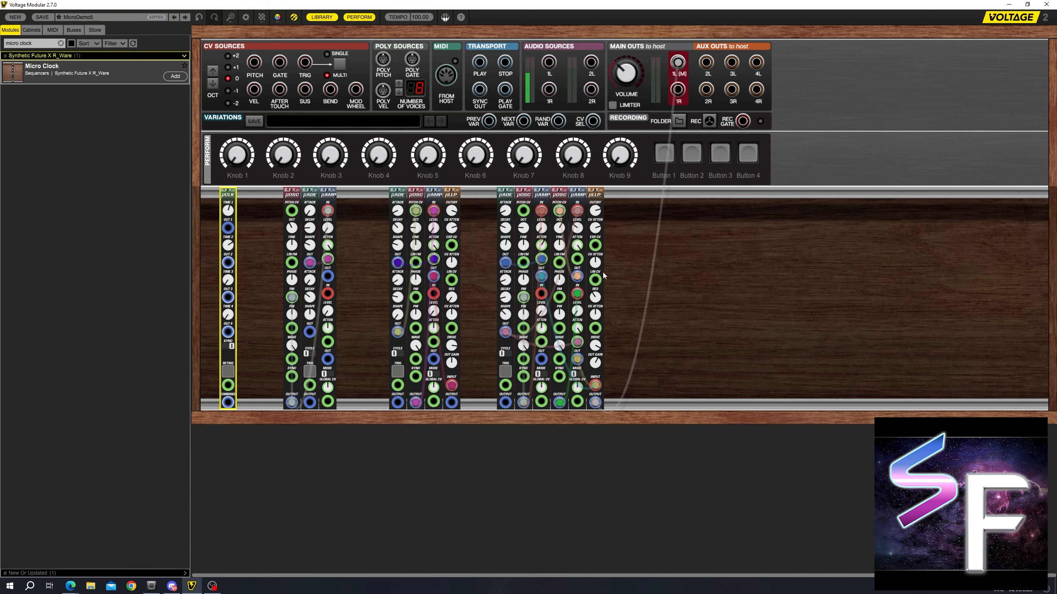
left_click(646, 225)
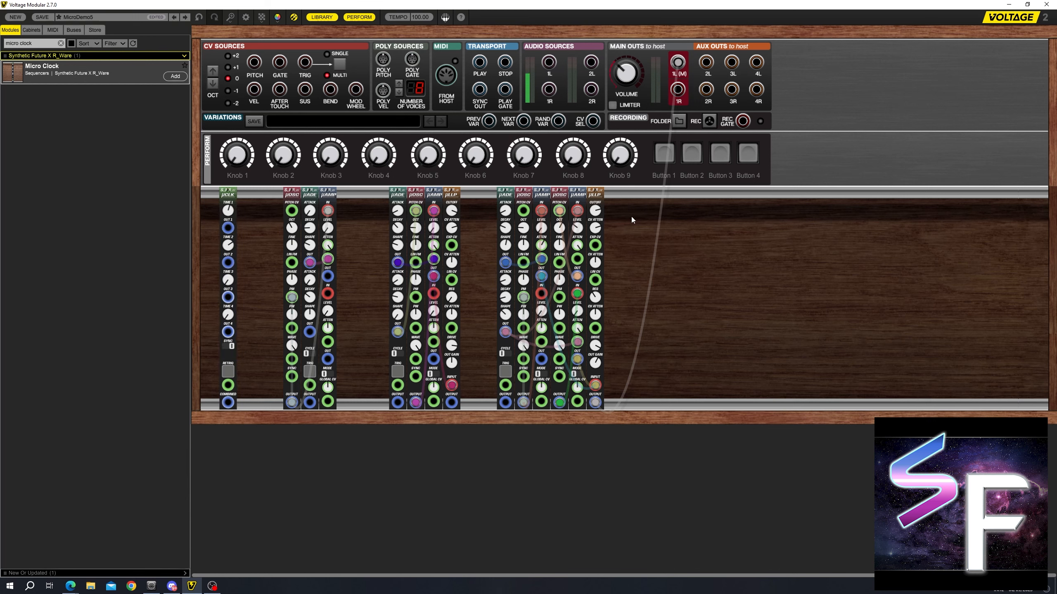
Step: Place two unpatched copies of the Micro amplifier beyond the third voice and disconnect the ladder filter from the main output
left_click_drag(574, 193, 664, 194)
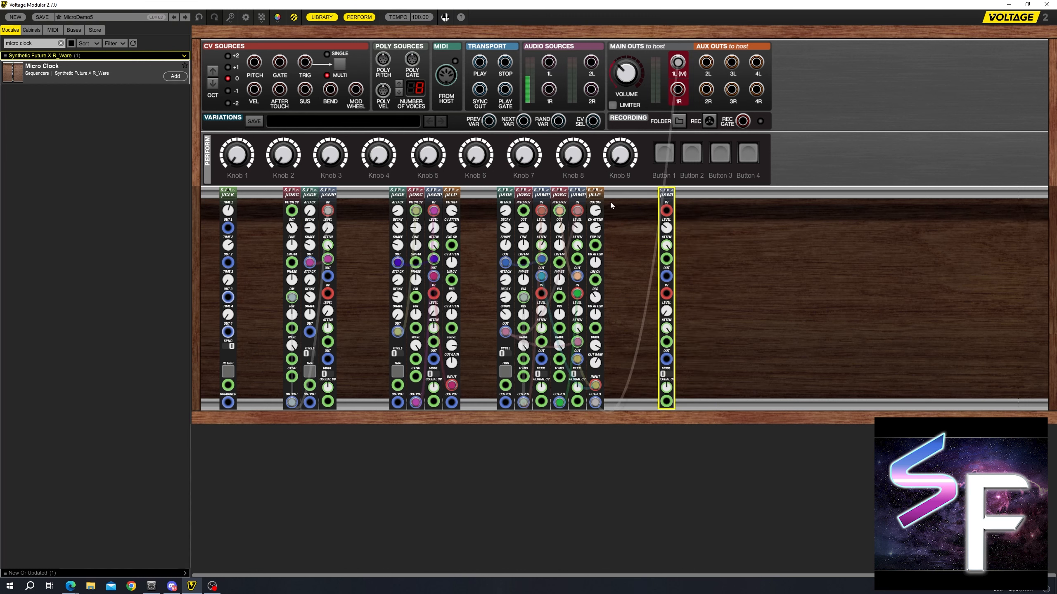
left_click_drag(577, 194, 683, 193)
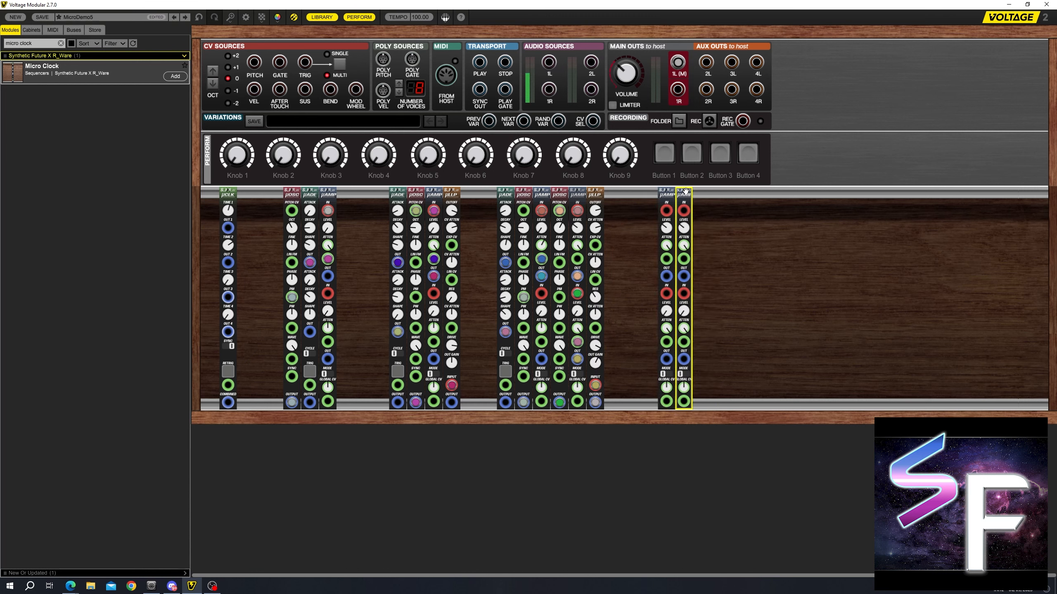
left_click_drag(596, 403, 677, 62)
key("ctrl+z")
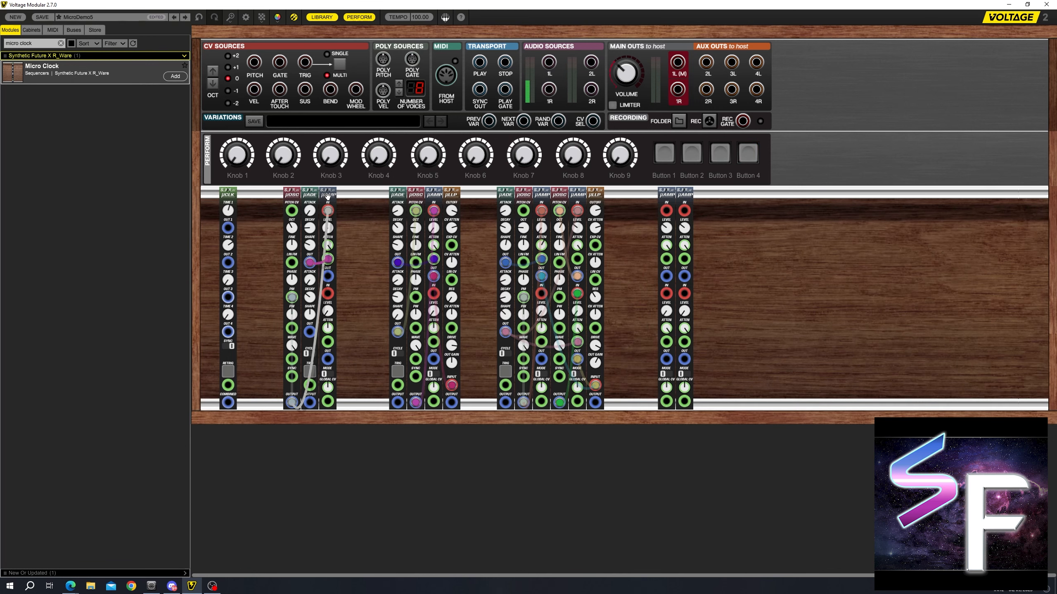
Step: Patch the first and second voices' outputs into the first new amplifier's two inputs, and the third voice's into the second amplifier's first input
left_click_drag(329, 277, 663, 214)
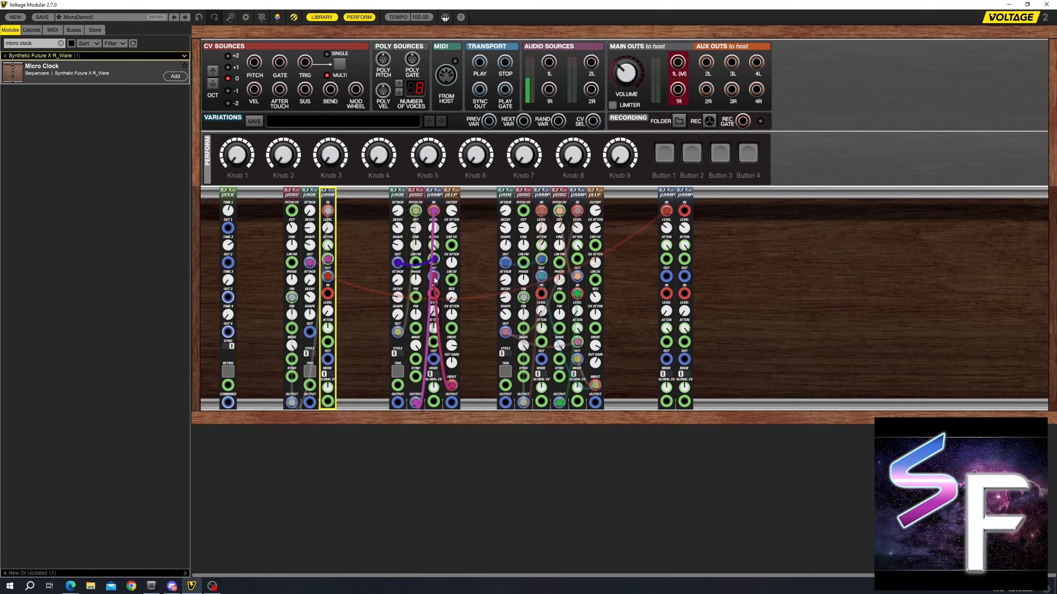
left_click_drag(452, 402, 669, 297)
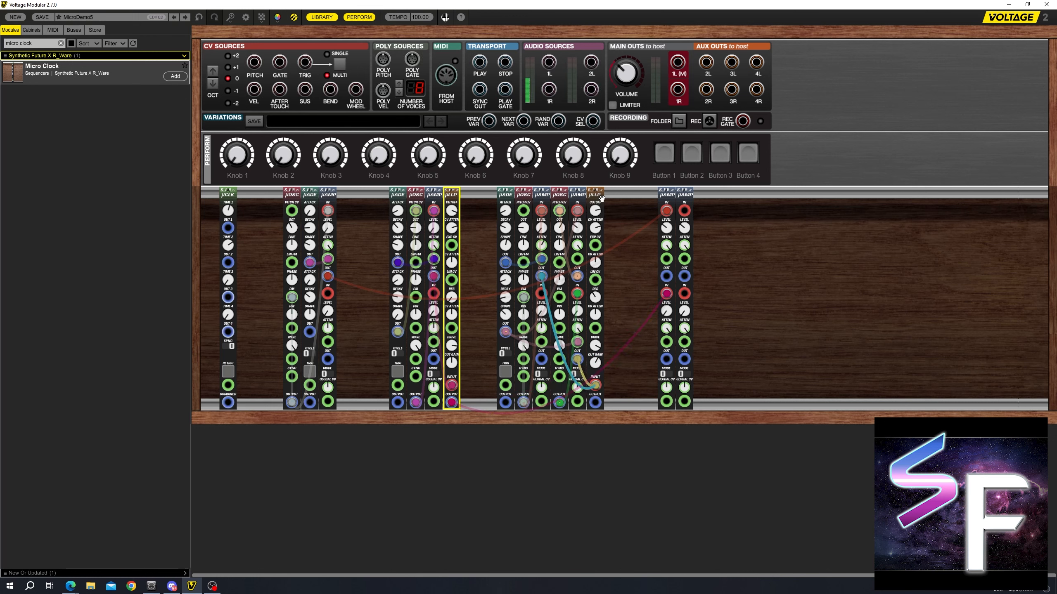
left_click_drag(595, 402, 684, 211)
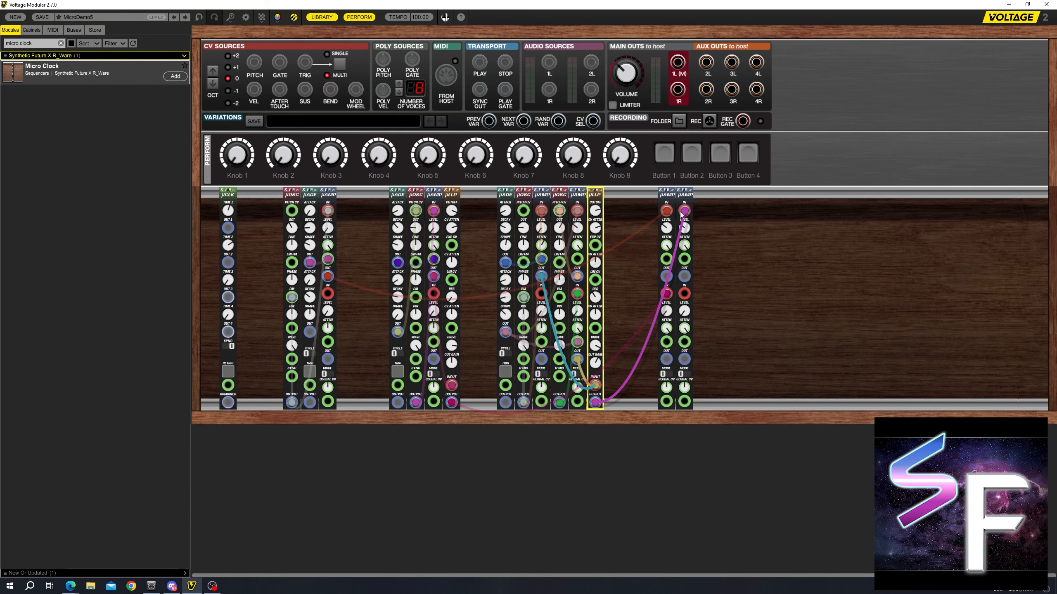
Step: Patch both outputs of the first mixing amplifier into the second amplifier's second input, and that amplifier's second output into main out 1L
left_click_drag(666, 277, 686, 294)
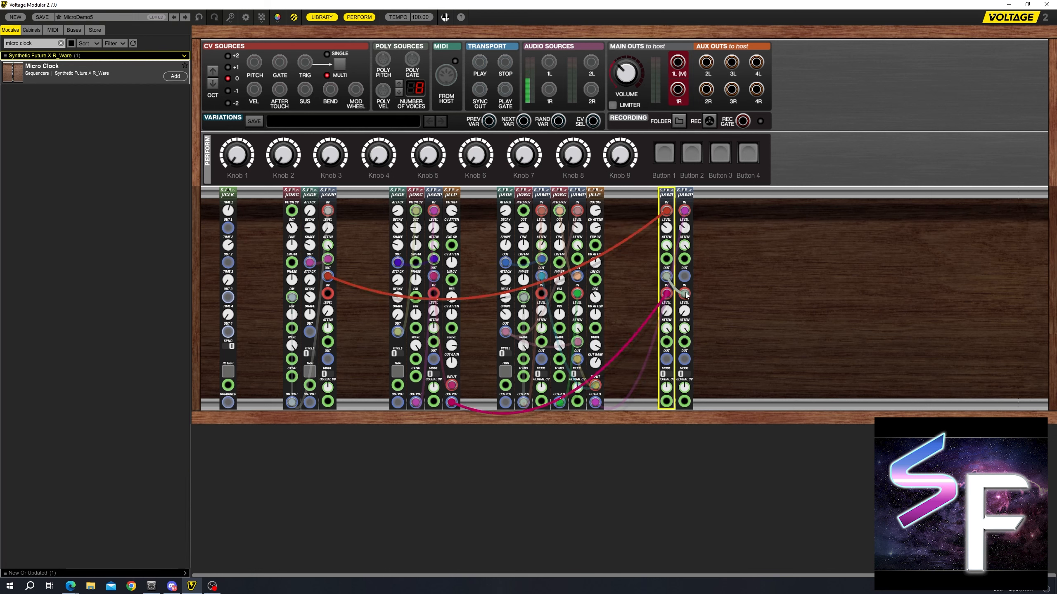
left_click(685, 293)
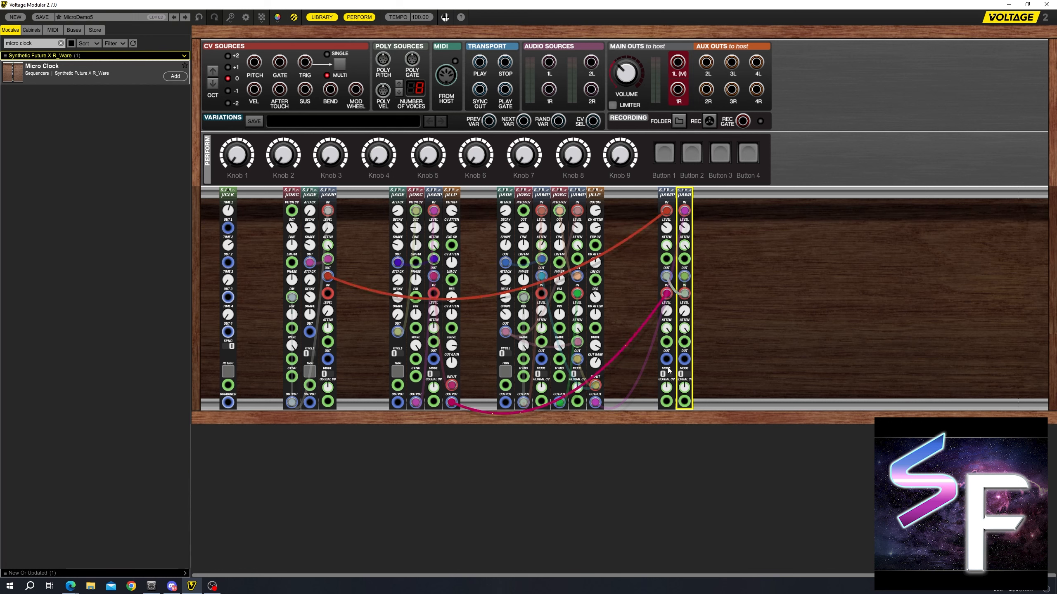
left_click_drag(684, 359, 677, 63)
Step: Move the two mixing amplifiers together along the rack, closer to the third voice
left_click(661, 197, "shift")
left_click_drag(661, 197, 634, 197)
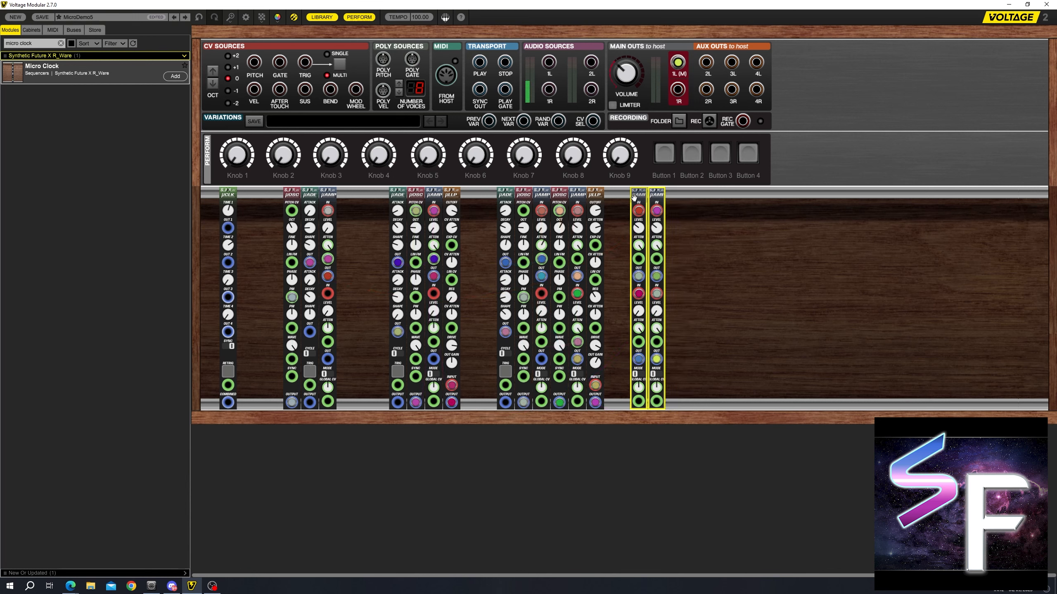
left_click(749, 291)
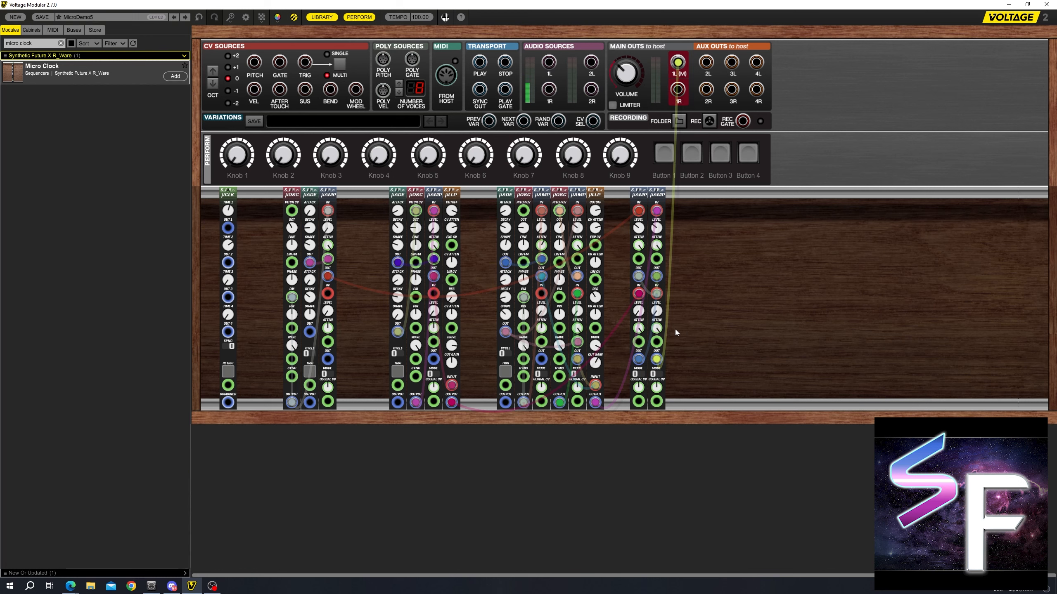
Step: Trigger the first voice and set the first mixing amplifier's Level 1 to 0.44 and the second amplifier's Level 2 to 0.24
left_click(313, 374)
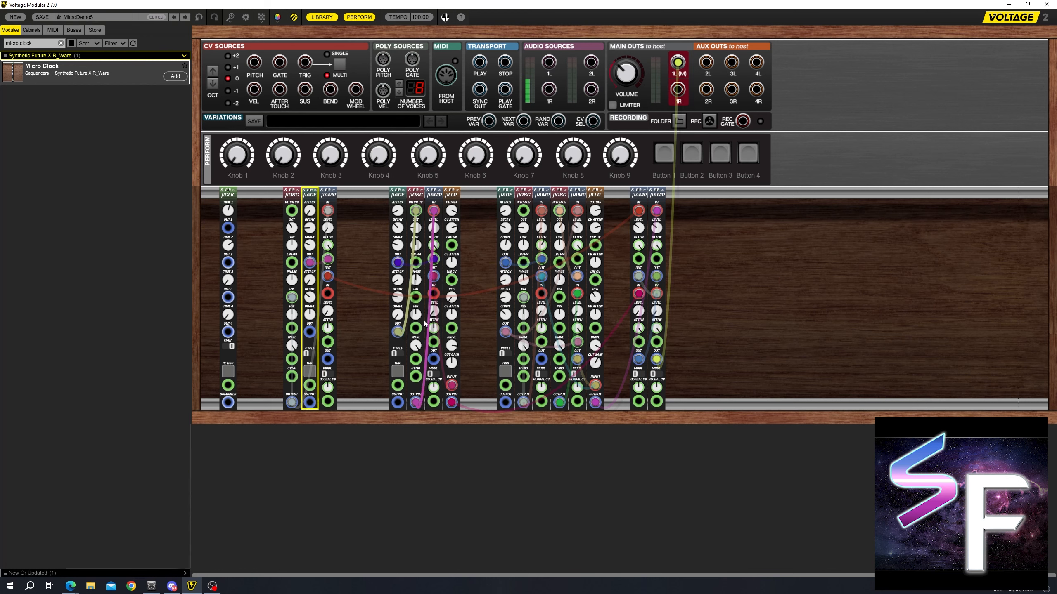
left_click(310, 371)
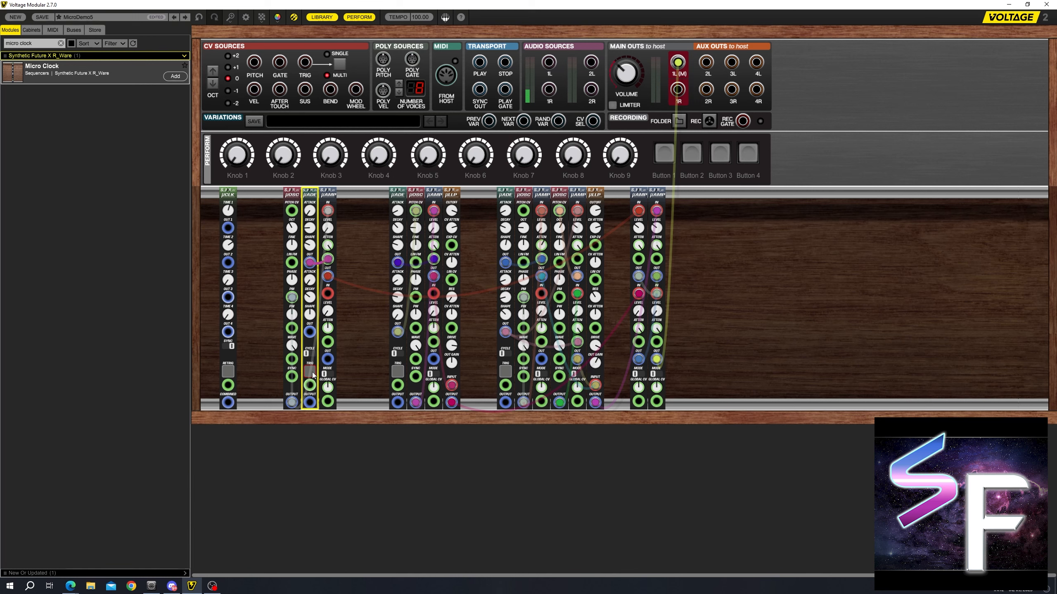
left_click(640, 233)
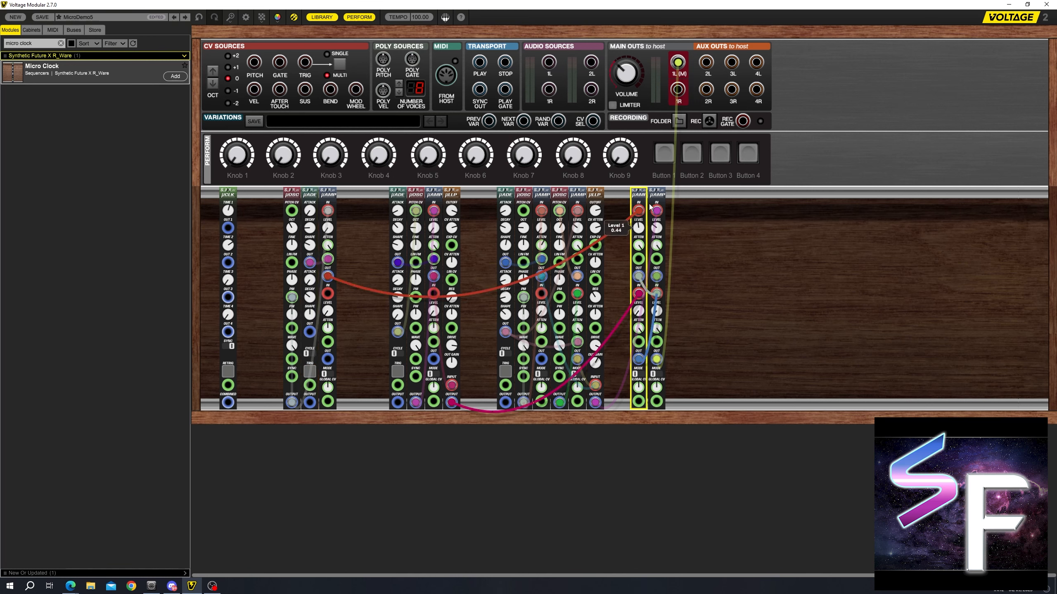
left_click(654, 291)
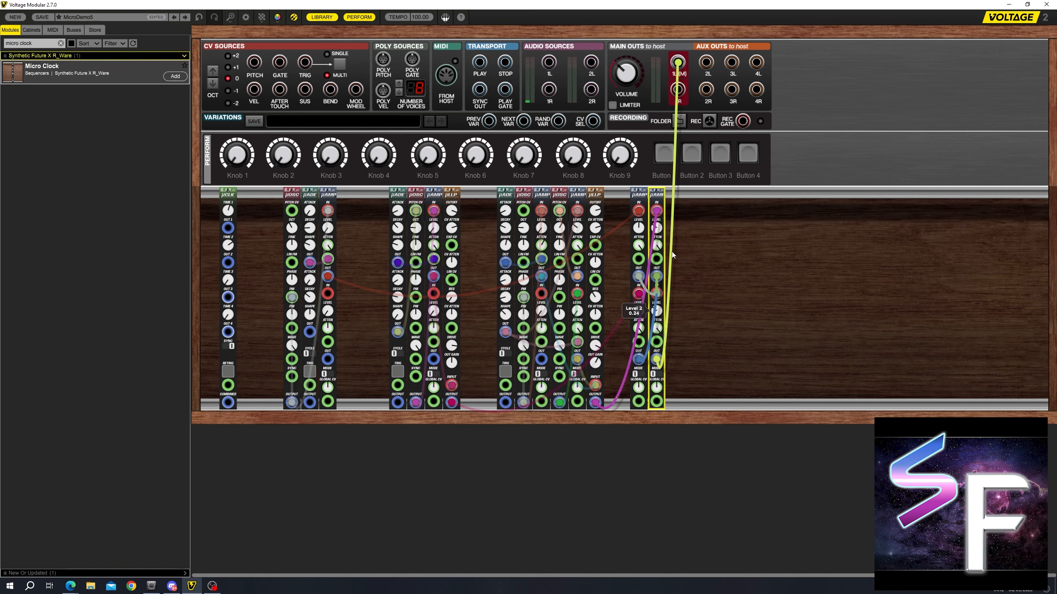
Step: Adjust the first mixing amplifier's second level and the second amplifier's first level, and trigger all three voices to compare their loudness
left_click(637, 315)
left_click_drag(656, 229, 656, 216)
left_click(310, 371)
left_click(398, 371)
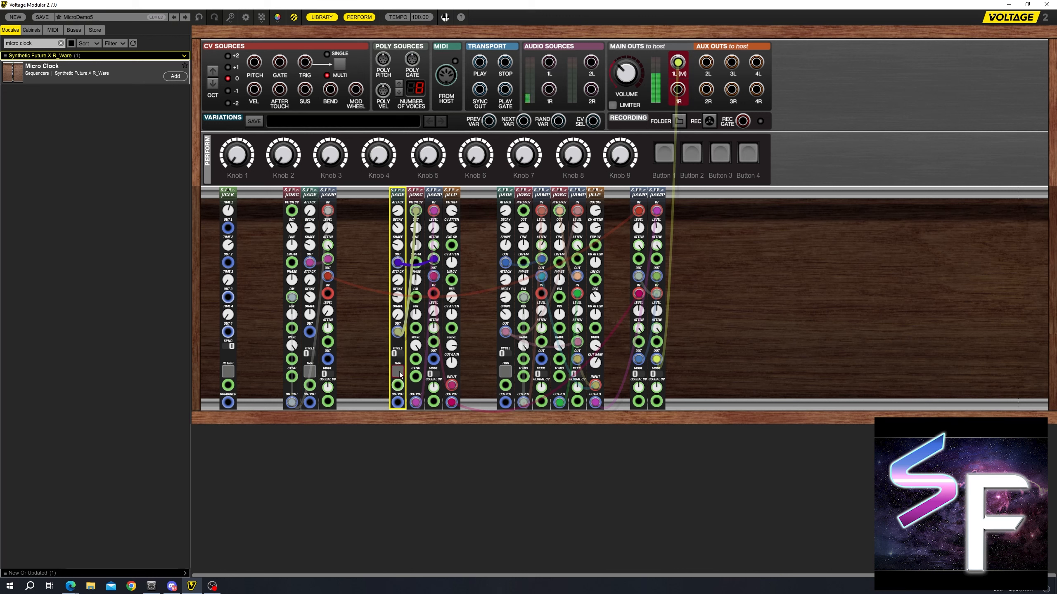
left_click(505, 372)
left_click(506, 372)
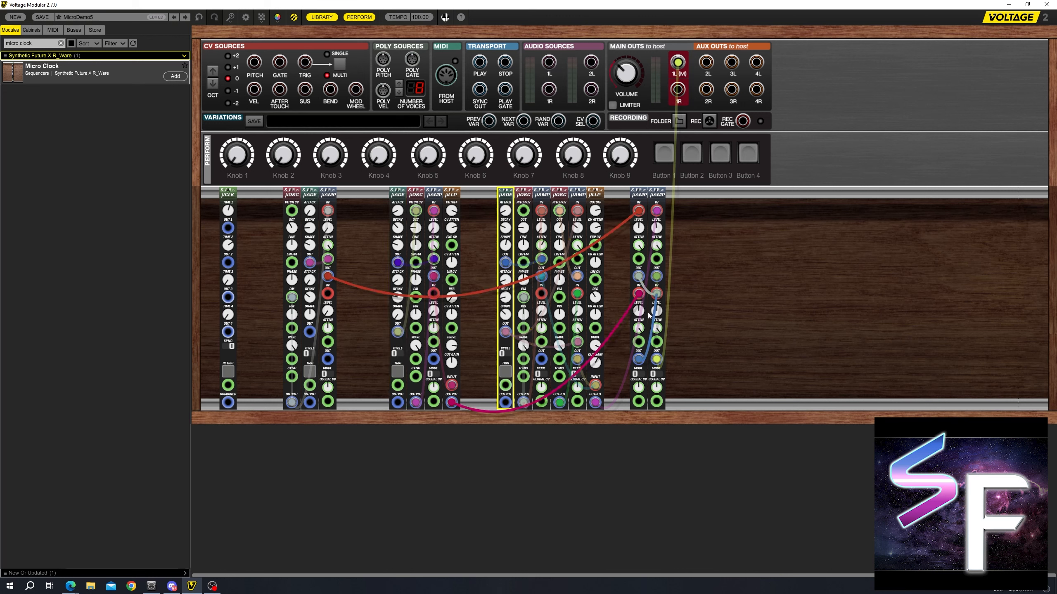
Step: Raise both levels of the second mixing amplifier while triggering the third voice to check its loudness
left_click_drag(656, 311, 657, 298)
left_click(508, 375)
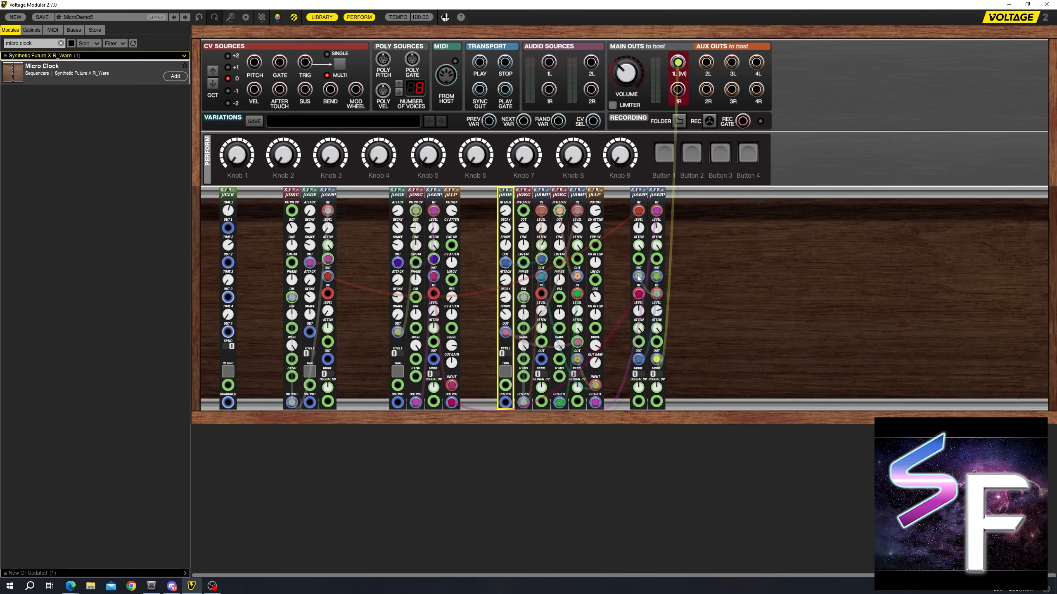
left_click_drag(656, 228, 657, 218)
left_click(506, 370)
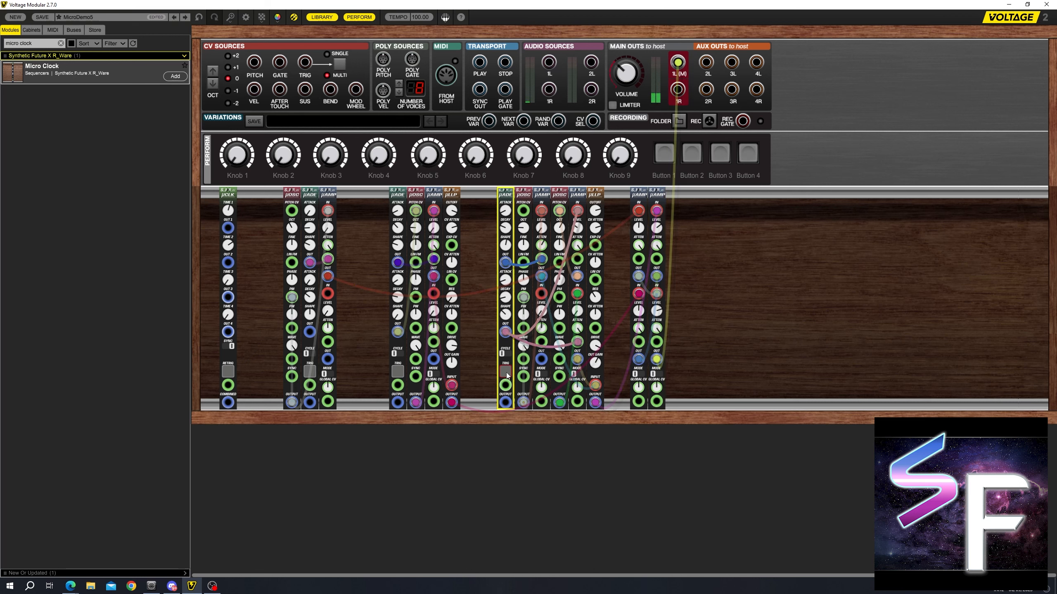
left_click(508, 373)
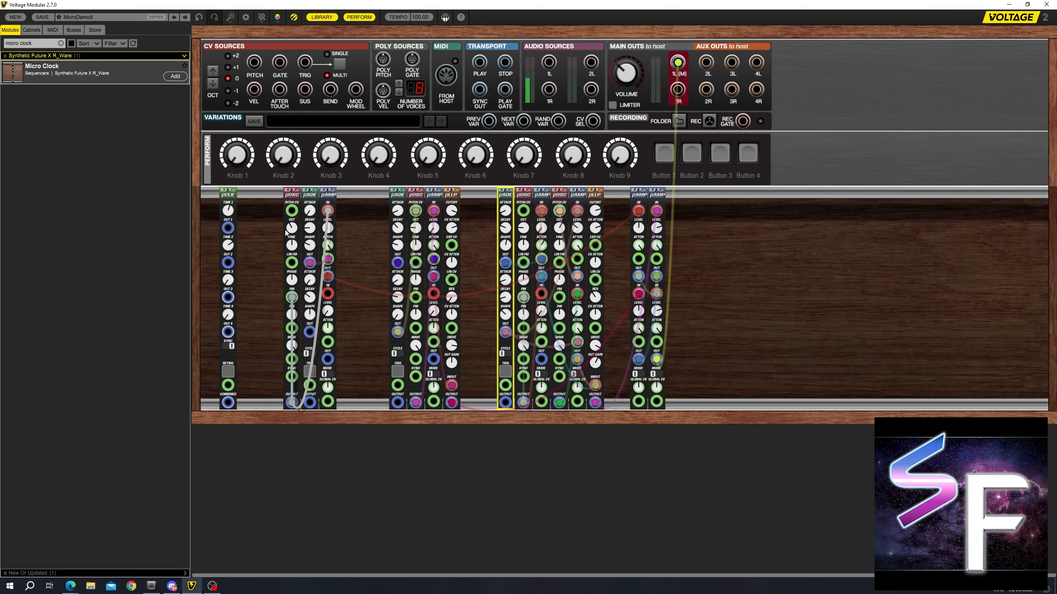
left_click(263, 231)
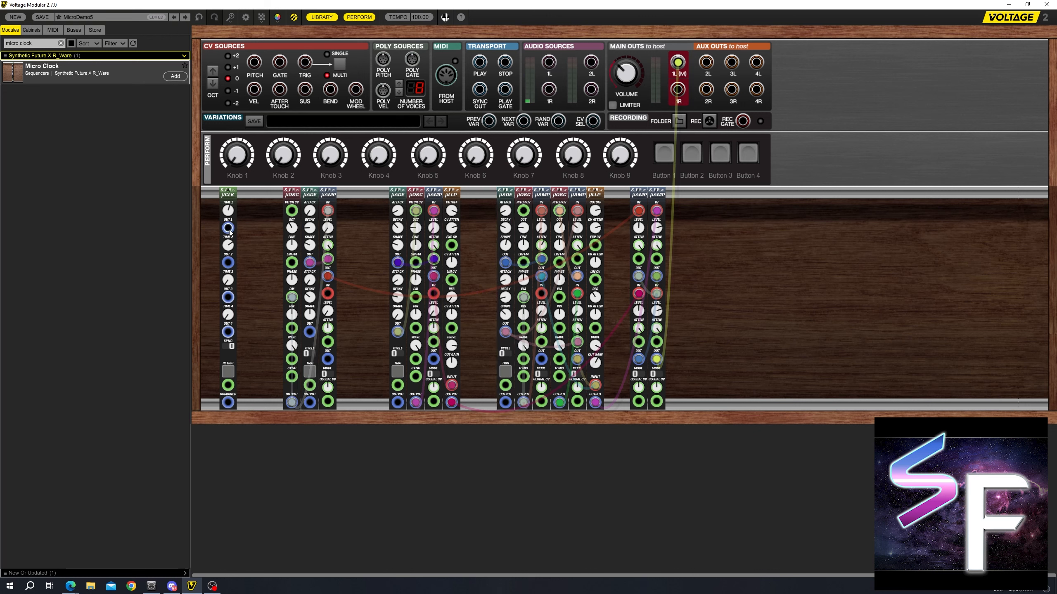
Step: Patch the clock's first output into the second voice's envelope trigger and its second output into the first voice's, and retrigger the clock
left_click_drag(228, 230, 399, 387)
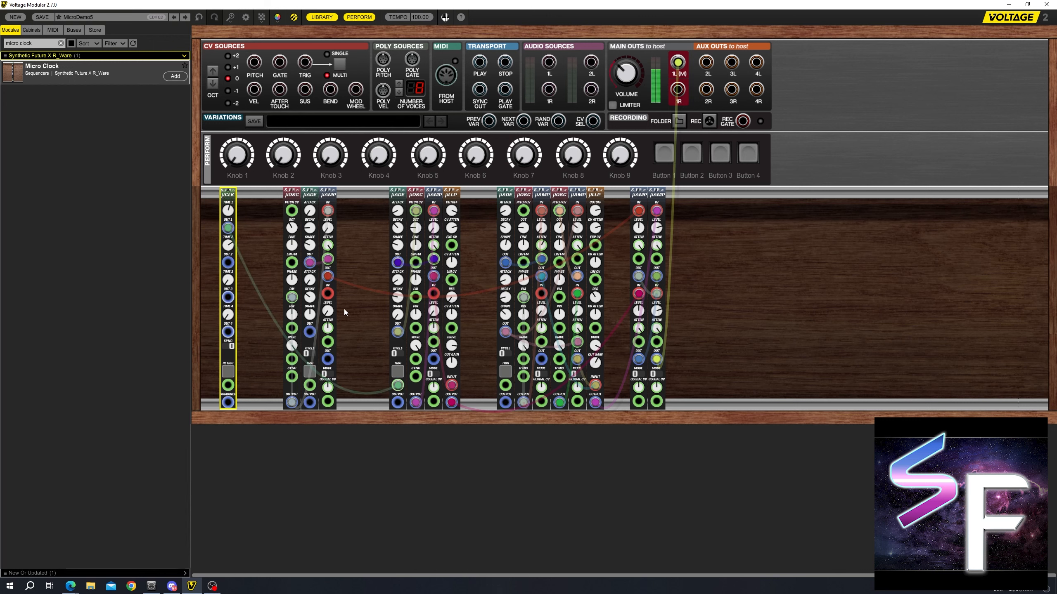
left_click(243, 261)
left_click_drag(227, 262, 310, 387)
left_click(229, 372)
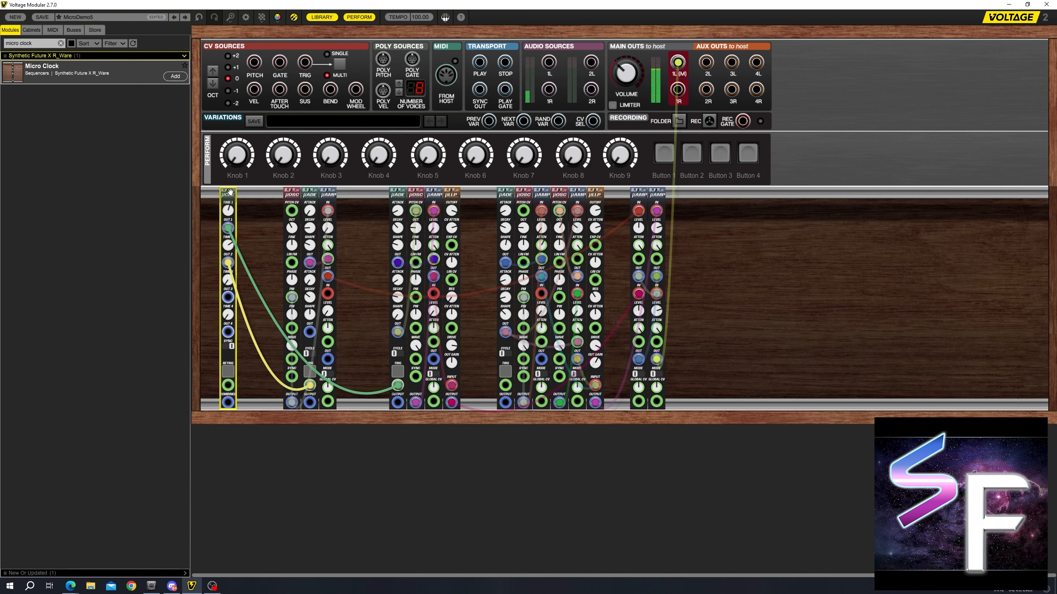
left_click(689, 307)
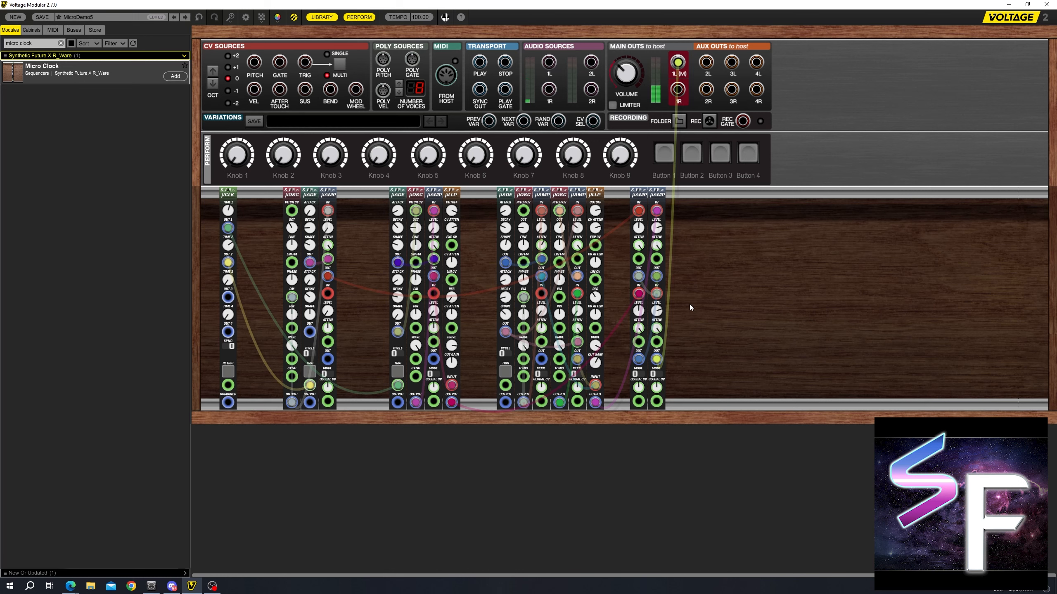
Step: Try the clock's first output on the third voice's envelope trigger, remove that cable, and turn down the second mixing amplifier's second level
left_click(234, 238)
left_click_drag(227, 228, 507, 388)
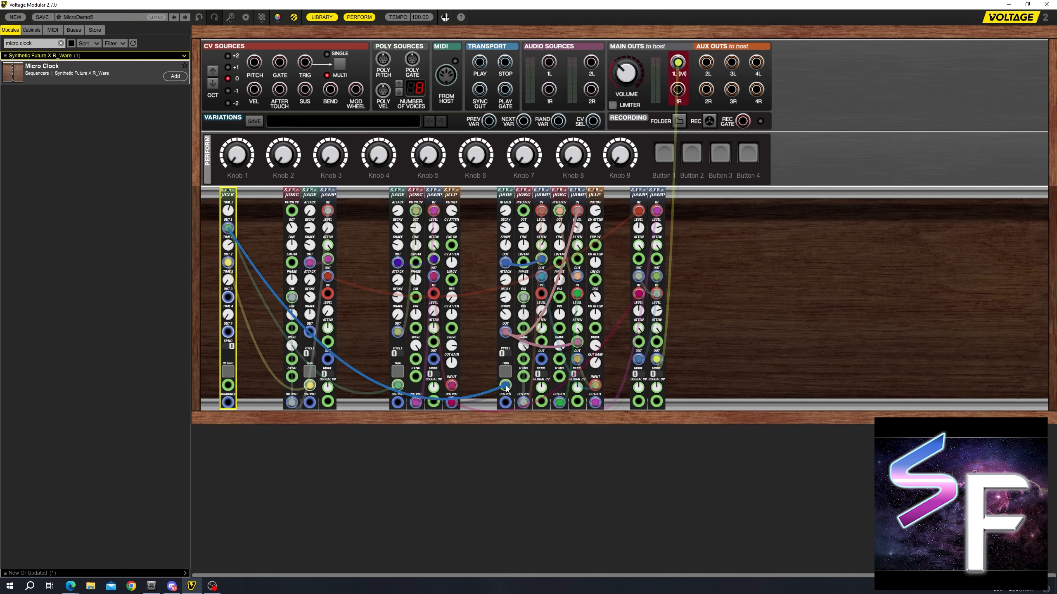
left_click_drag(505, 388, 552, 484)
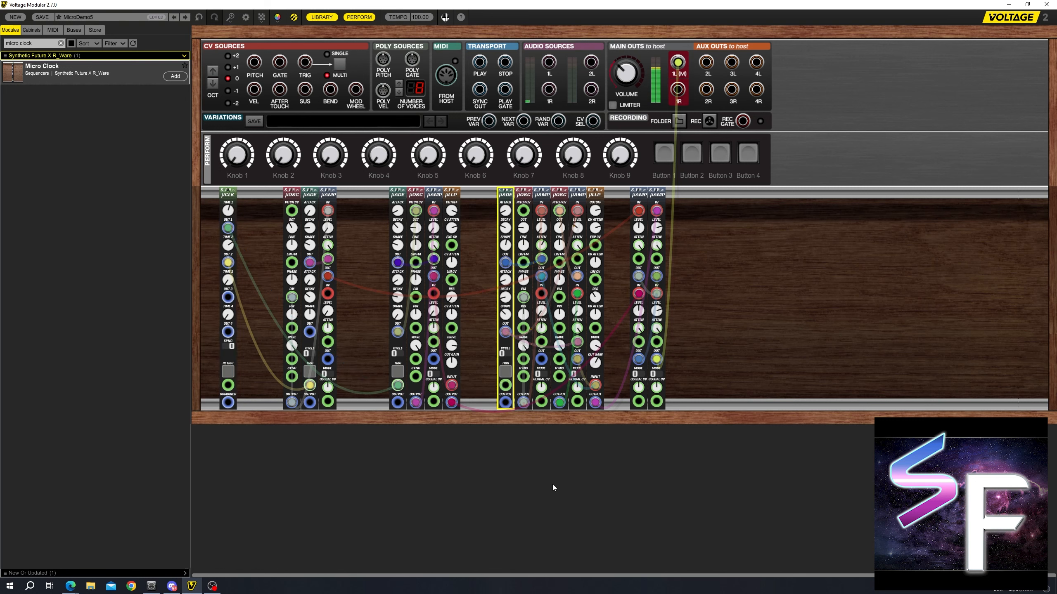
left_click(654, 315)
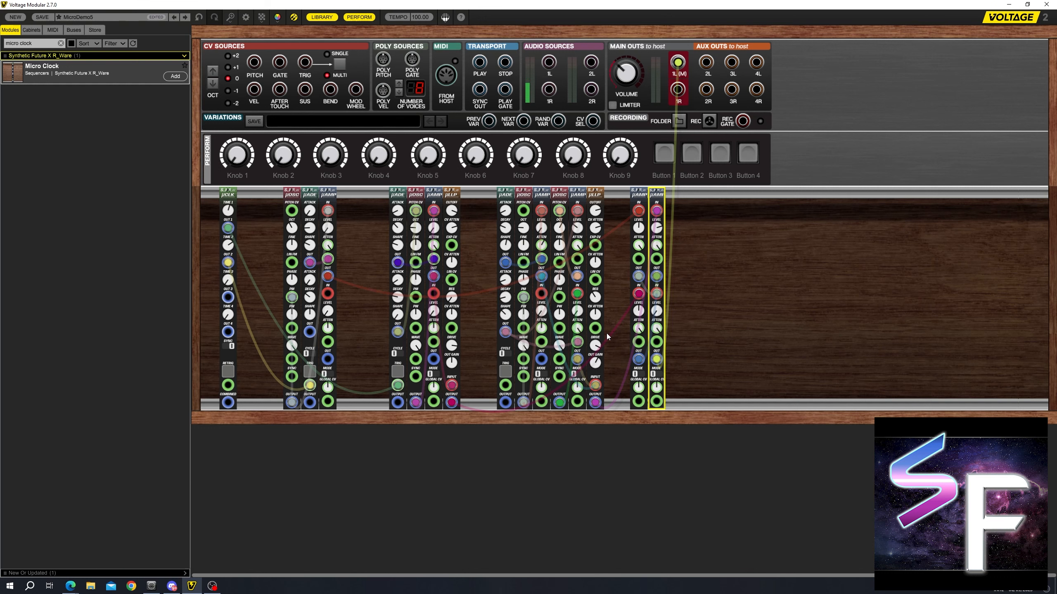
Step: Find the Micro CV Sequencer with "micro cv", place it right after the Micro Clock and patch the clock's first output into its lower input
left_click(36, 43)
key("BackSpace")
key("BackSpace")
type("v")
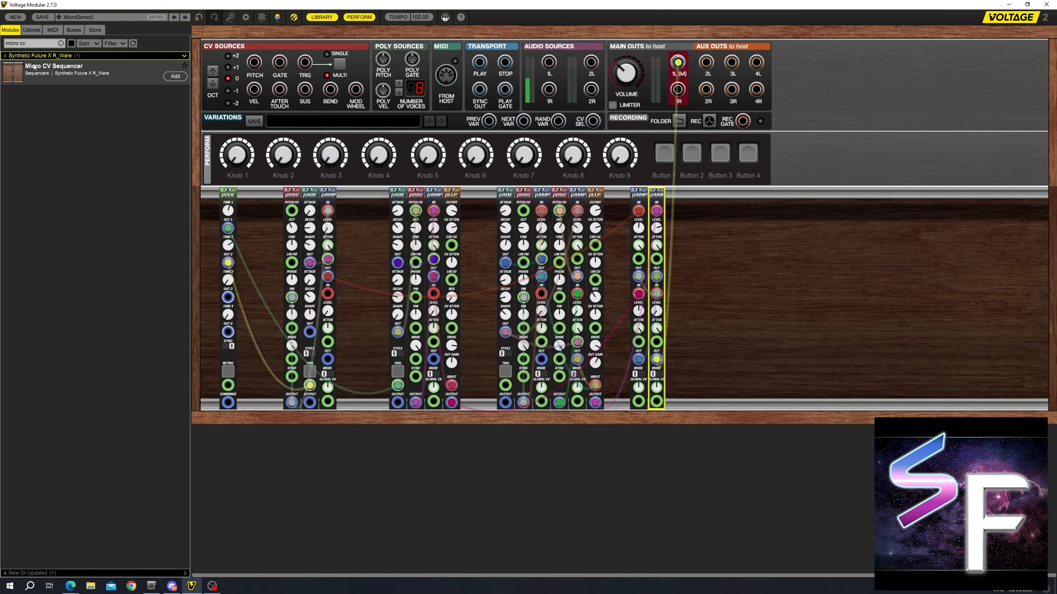
left_click_drag(35, 67, 251, 372)
left_click(208, 258)
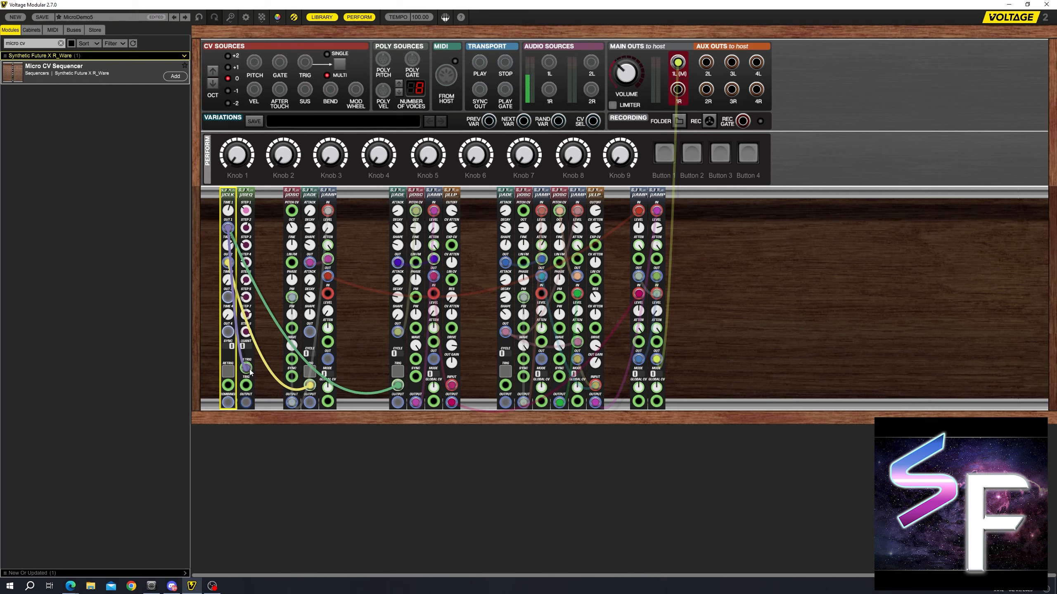
left_click_drag(250, 372, 248, 391)
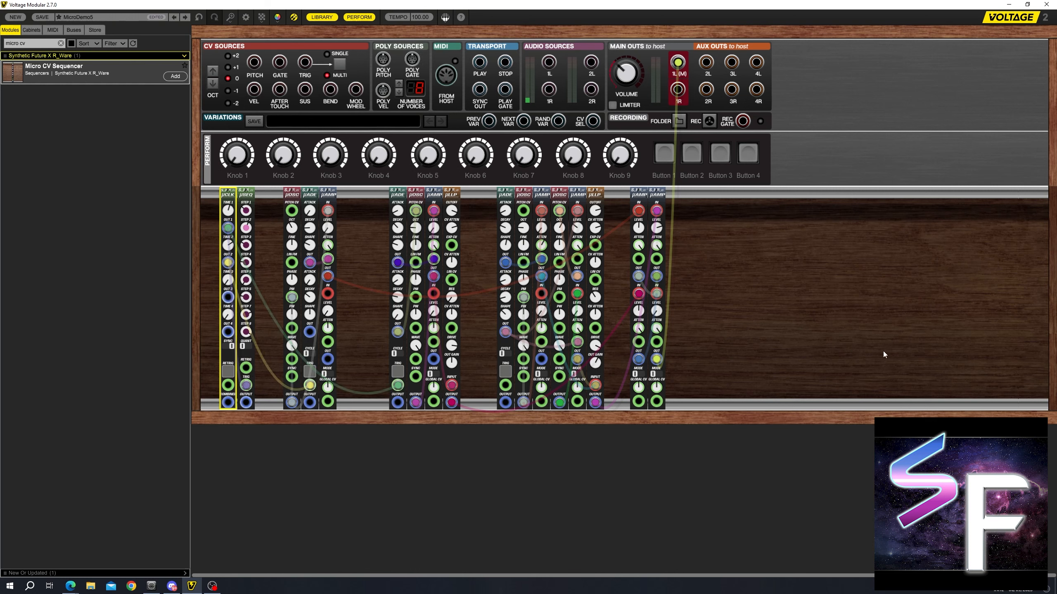
Step: Search the module library for "micro but" and place a Micro Button in the rack ahead of the Micro Clock
left_click(35, 47)
key("BackSpace")
key("BackSpace")
type("bot")
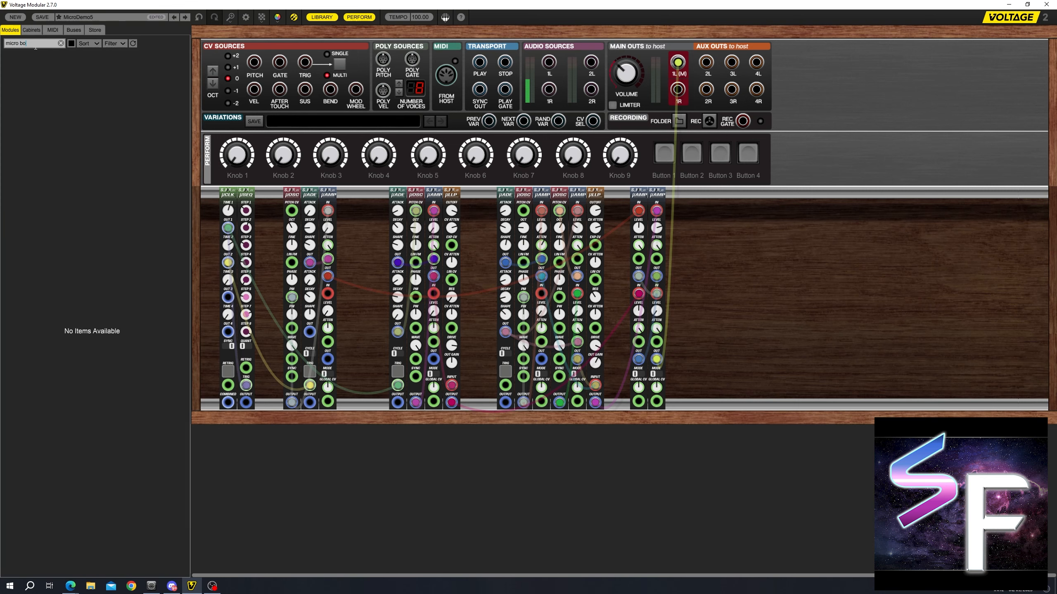
key("BackSpace")
type("u")
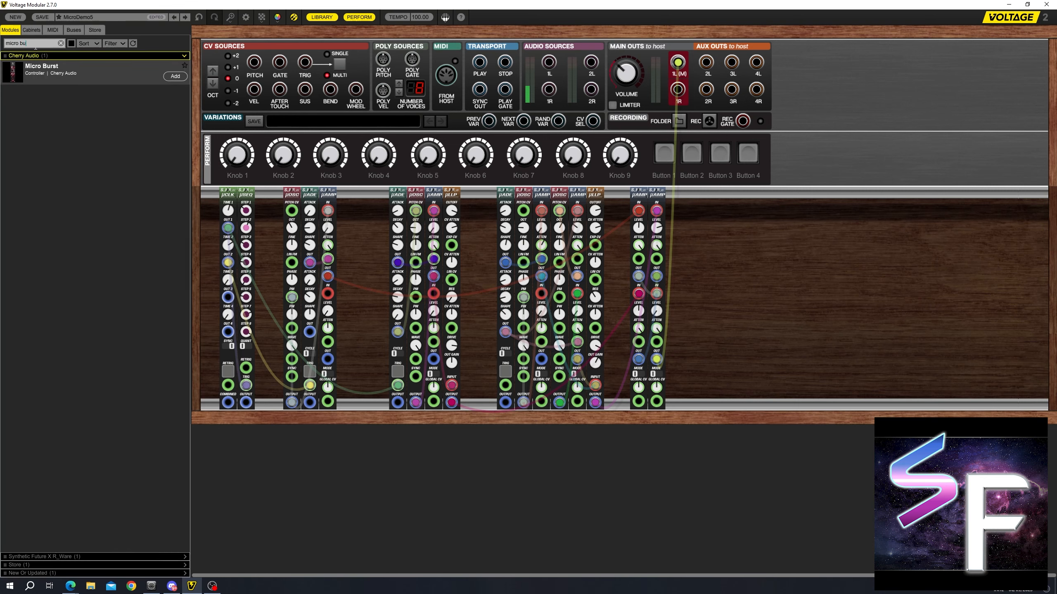
type("t")
left_click_drag(42, 71, 215, 343)
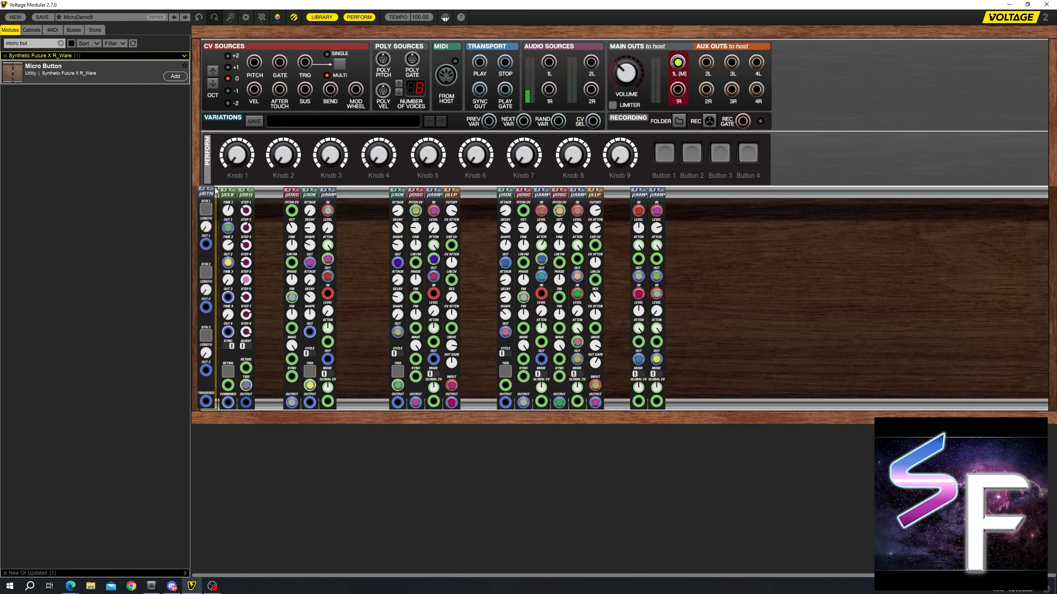
Step: Patch the Micro Button's first output into the retrigger inputs of the clock and the sequencer, and fire its first button
mouse_move(209, 246)
left_mouse_down()
mouse_move(227, 386)
mouse_move(209, 246)
left_mouse_up()
left_click(249, 368)
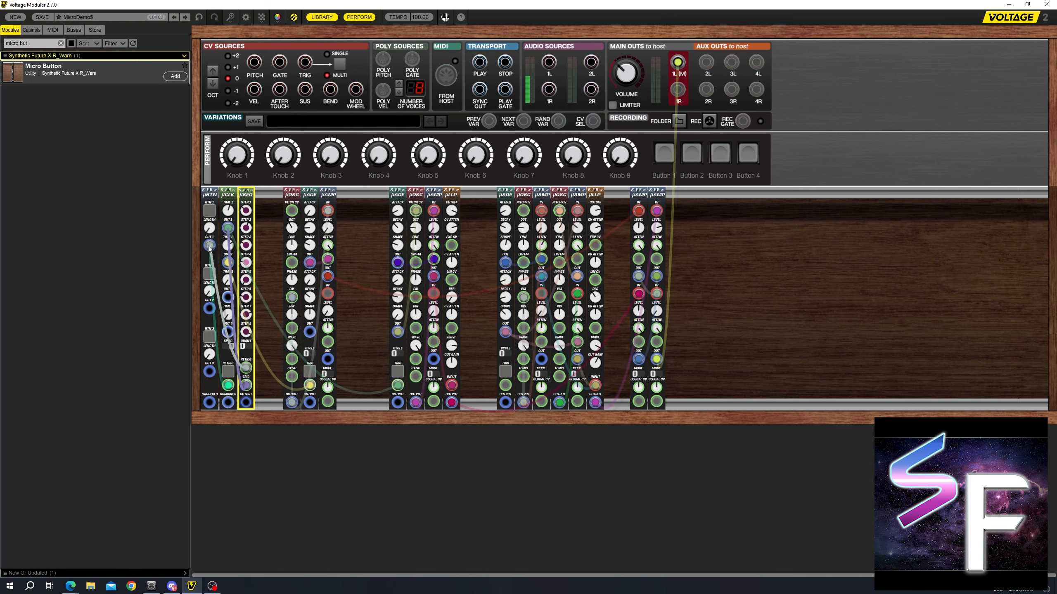
left_click(206, 210)
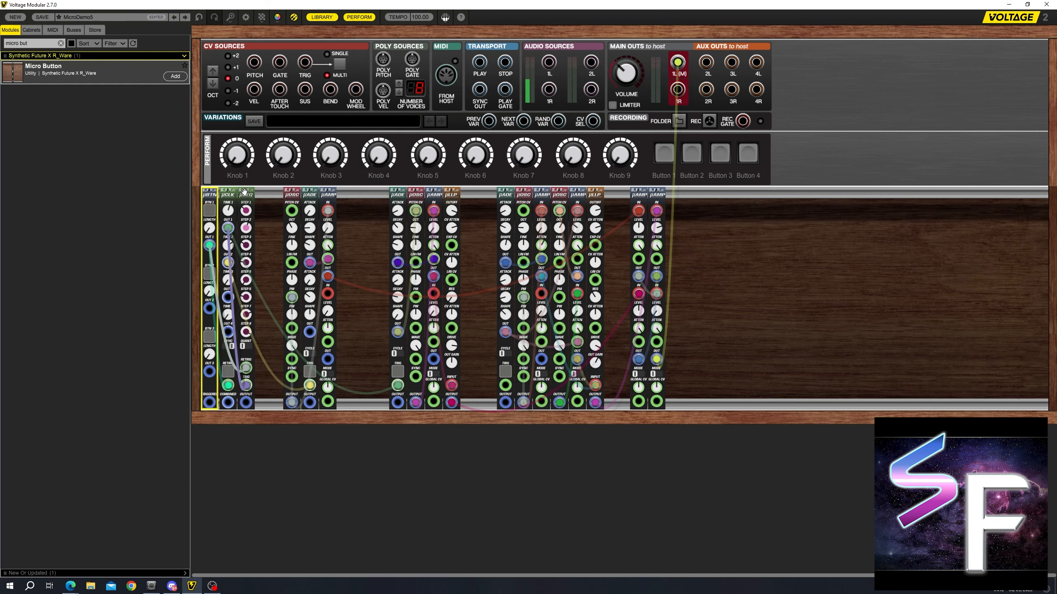
Step: Adjust the step values of the Micro CV Sequencer, including Step 1 and Step 4
left_click_drag(246, 210, 245, 188)
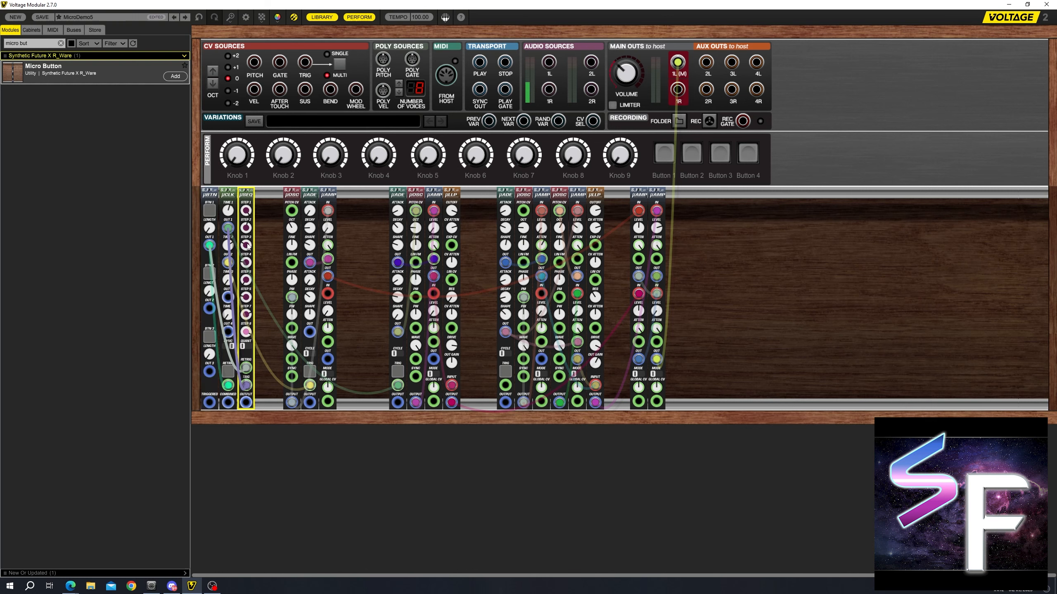
left_click_drag(246, 263, 250, 327)
left_click_drag(246, 211, 236, 450)
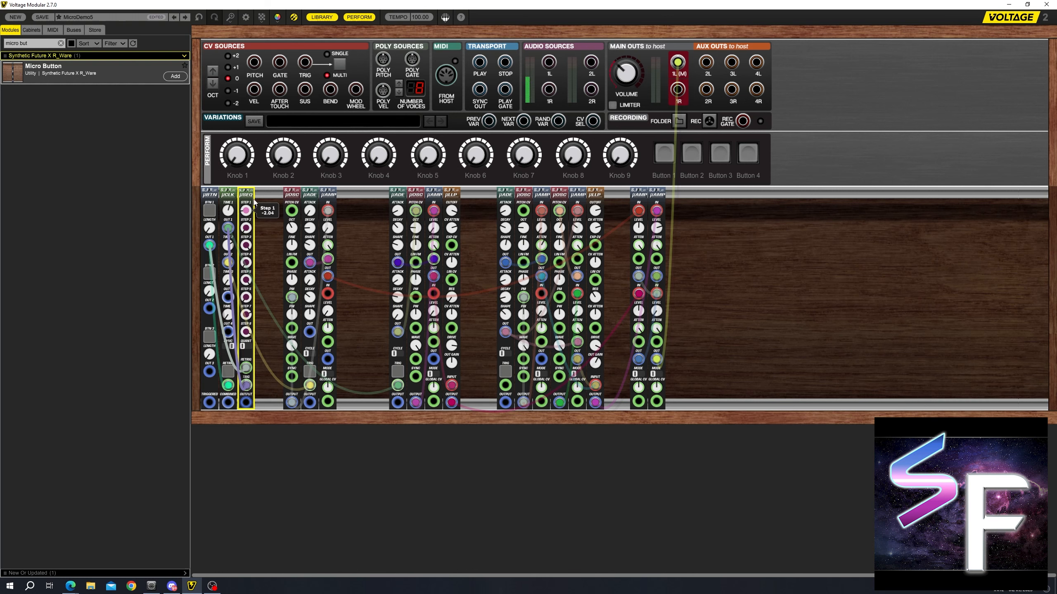
mouse_move(247, 213)
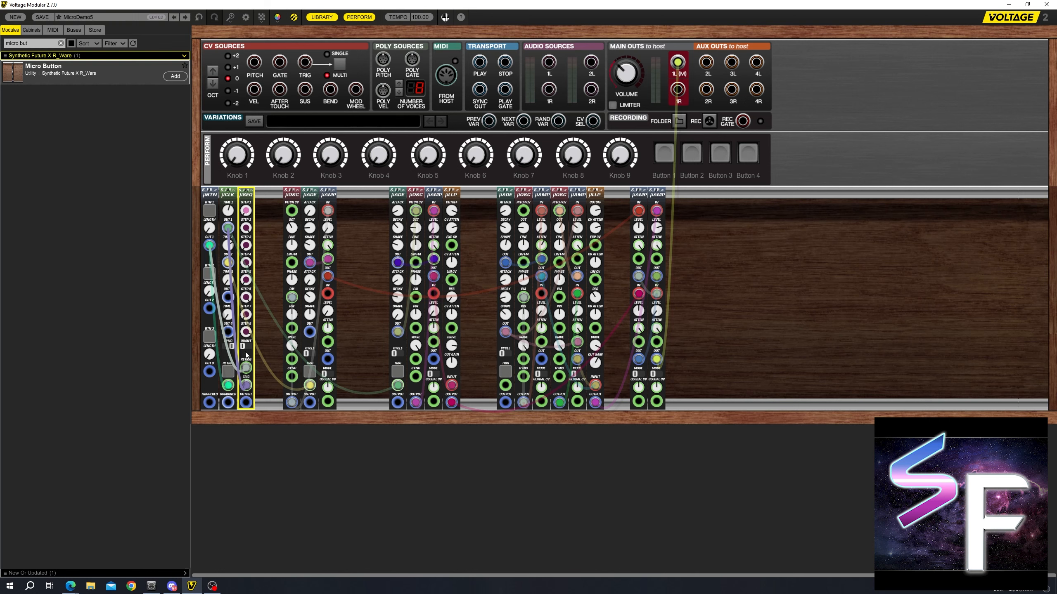
Step: Patch the sequencer's output into the third voice's envelope trigger and set the second mixing amplifier's Level 2 to 0.77
left_click_drag(246, 402, 505, 385)
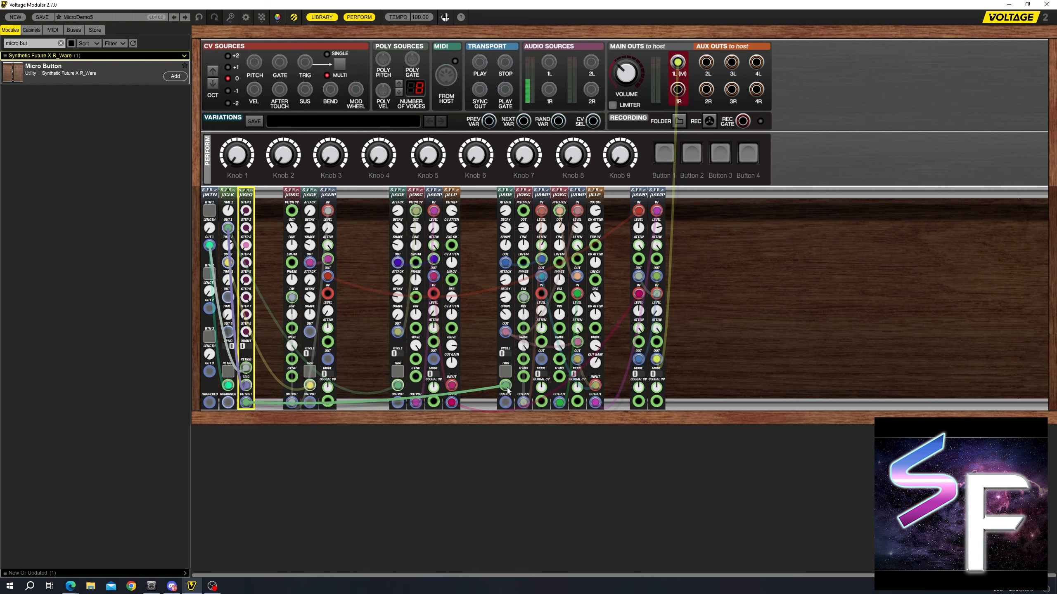
left_click(657, 317)
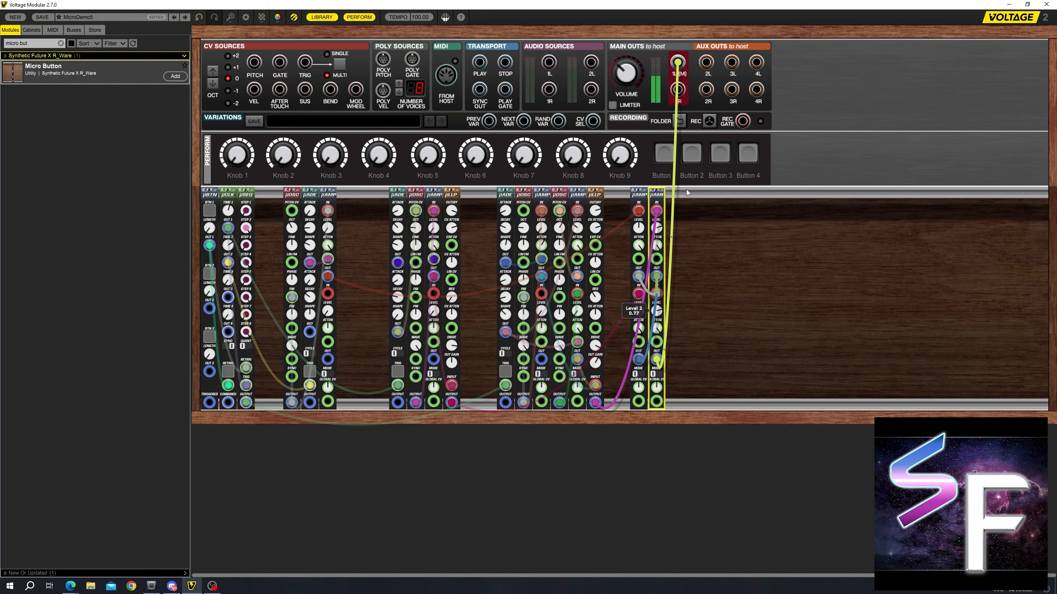
left_click(251, 340)
Step: Disconnect the mixing amplifier's output cable from the Main Outs 1L input
left_click_drag(830, 284, 228, 319)
left_click(831, 263)
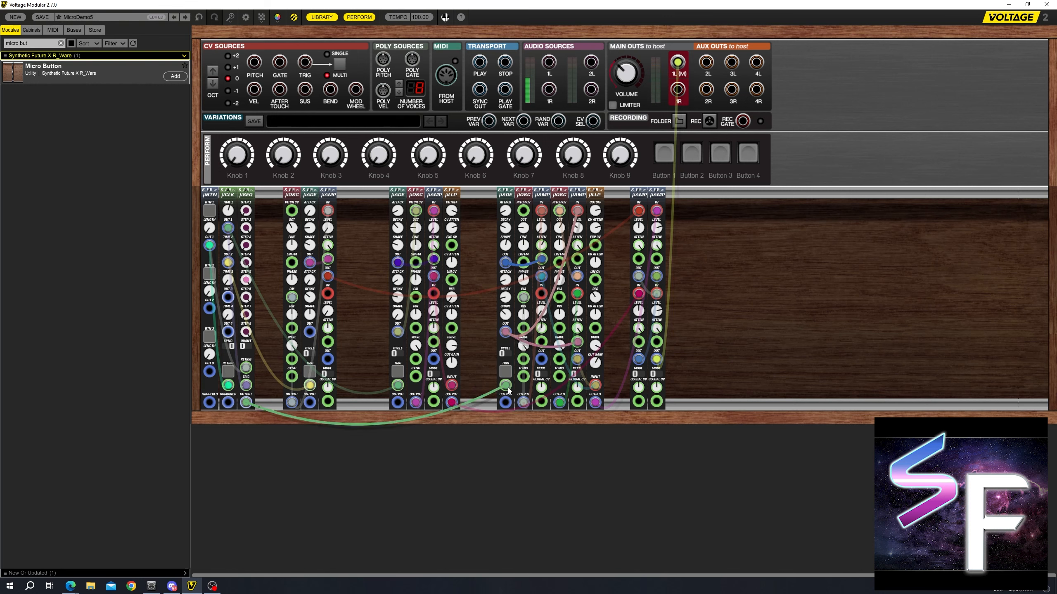
left_click_drag(817, 252, 197, 290)
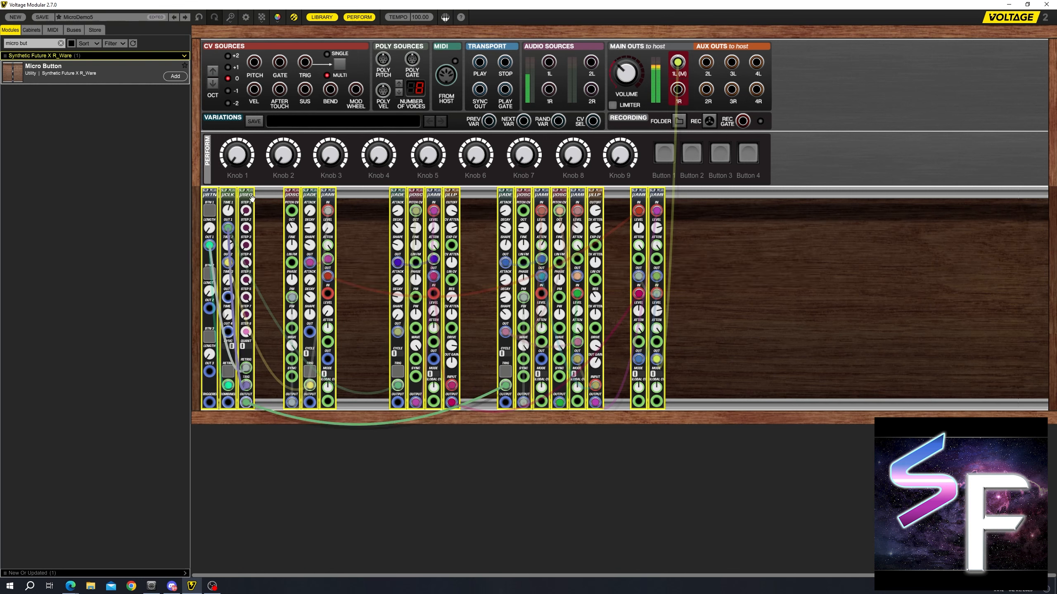
left_click(786, 265)
left_click_drag(678, 62, 715, 362)
left_click_drag(759, 248, 193, 287)
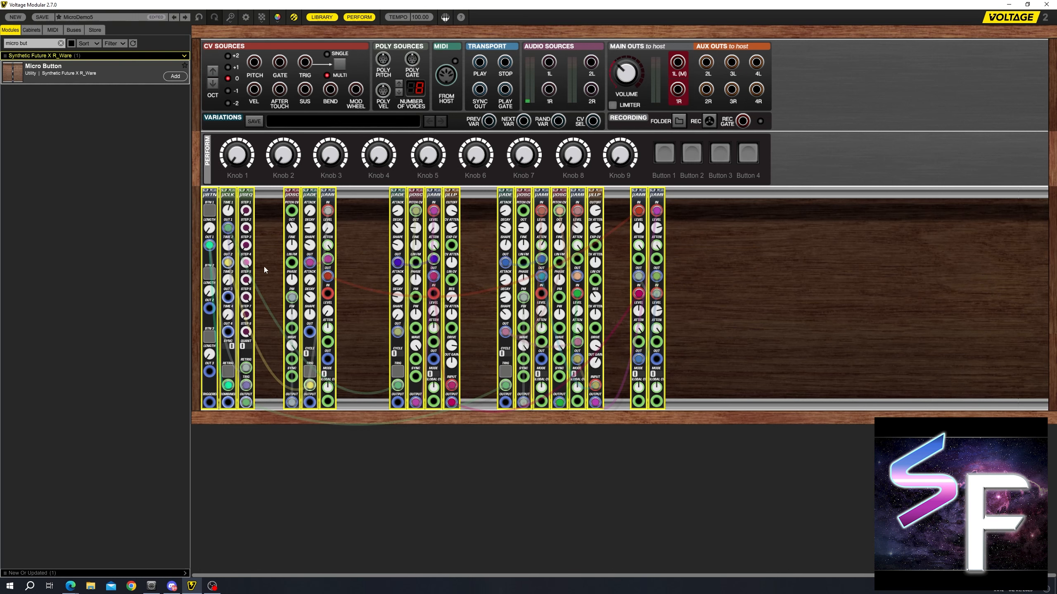
left_click(371, 219)
Step: Search the module library for "micro bla" and place Micro Blanks between the module groups and after the mixing amplifiers, closing the gaps
left_click(33, 43)
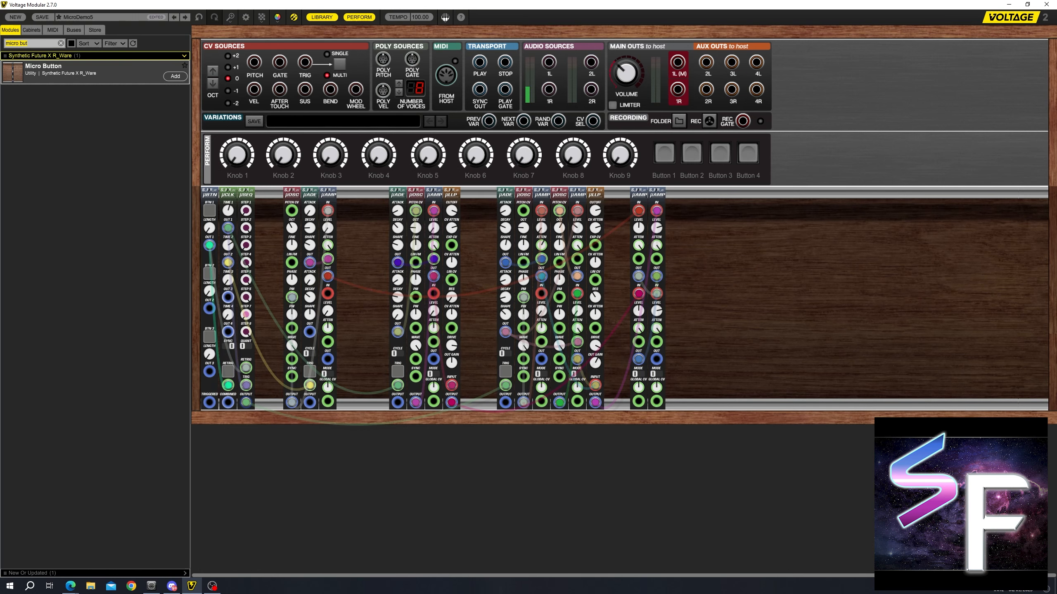
type("micro bla")
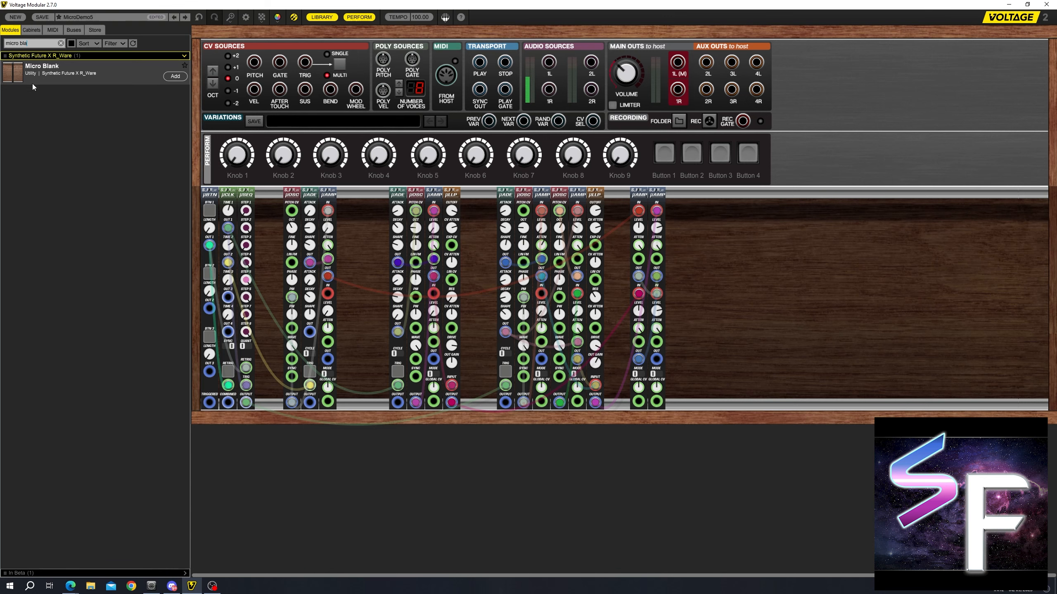
left_click_drag(34, 81, 266, 196)
left_click_drag(93, 83, 474, 208)
left_click_drag(112, 82, 615, 208)
left_click_drag(741, 190, 193, 204)
left_click_drag(264, 195, 170, 192)
left_click(717, 261)
left_click_drag(25, 77, 614, 192)
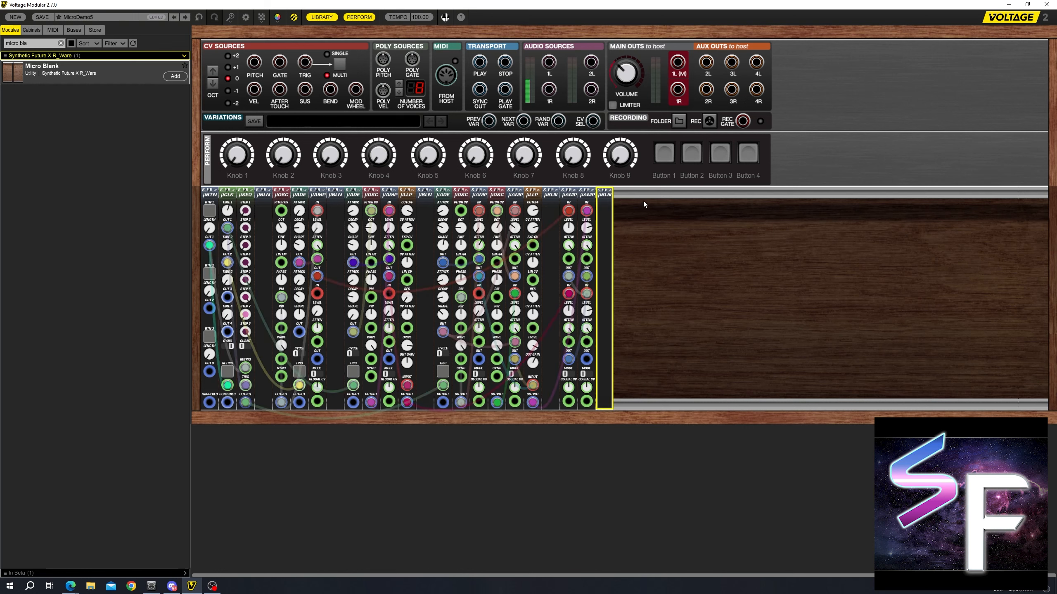
left_click(663, 258)
Step: Search the module library for "micro snar" and add a Micro Snare to the empty part of the rack
left_click(30, 44)
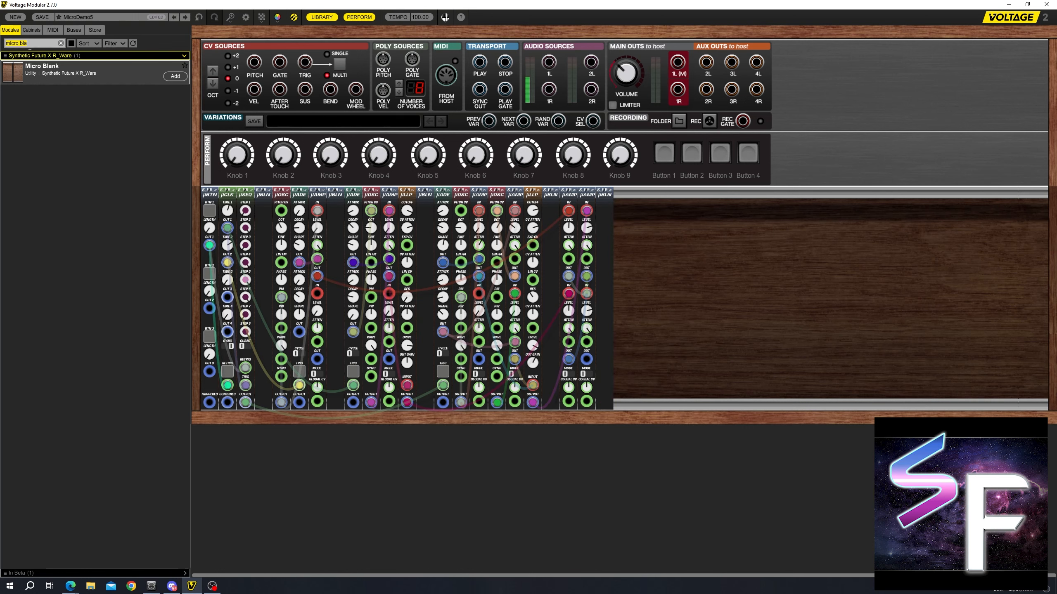
key("BackSpace")
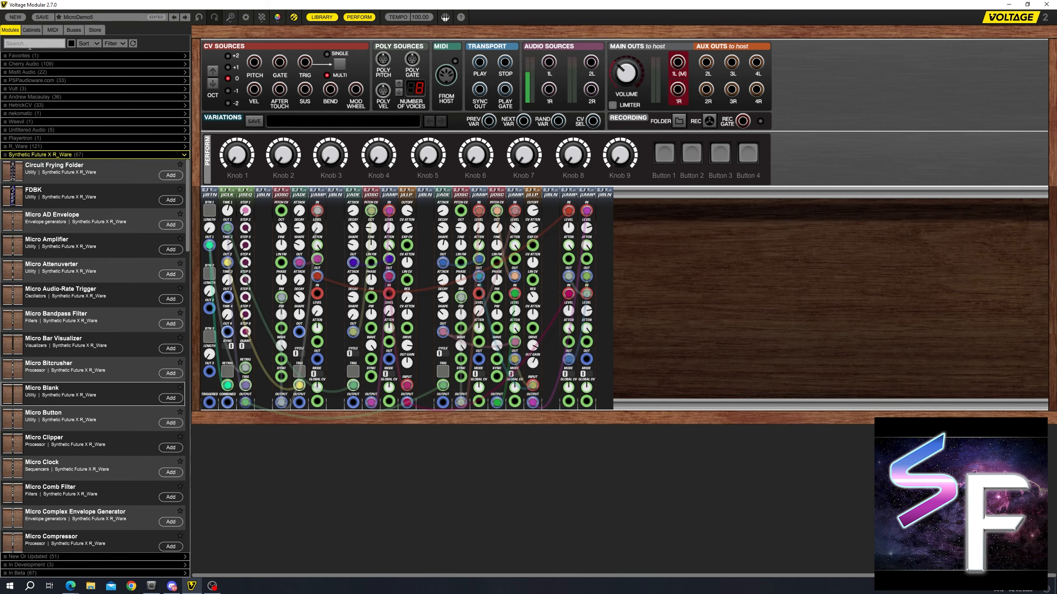
type("micro")
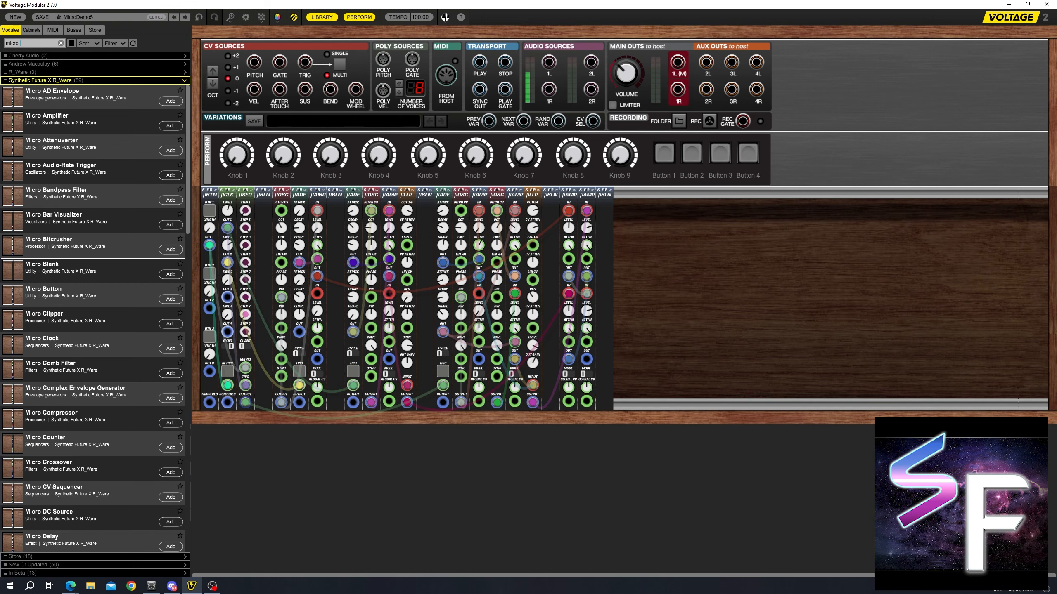
type(" snar")
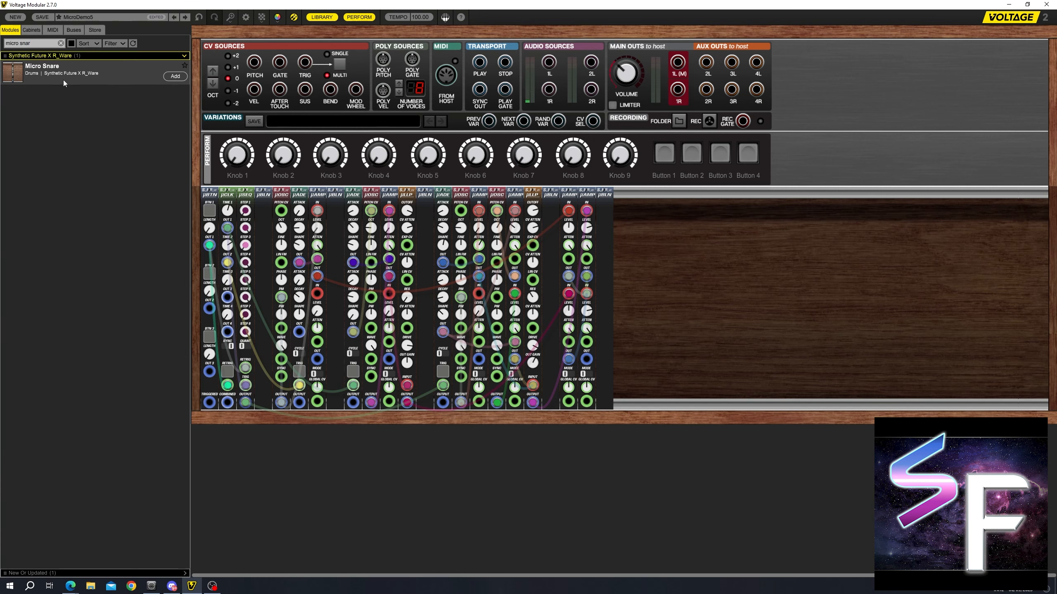
double_click(64, 84)
Step: Search the module library for "micro kick" and add a Micro Kick directly ahead of the Micro Snare
left_click(41, 42)
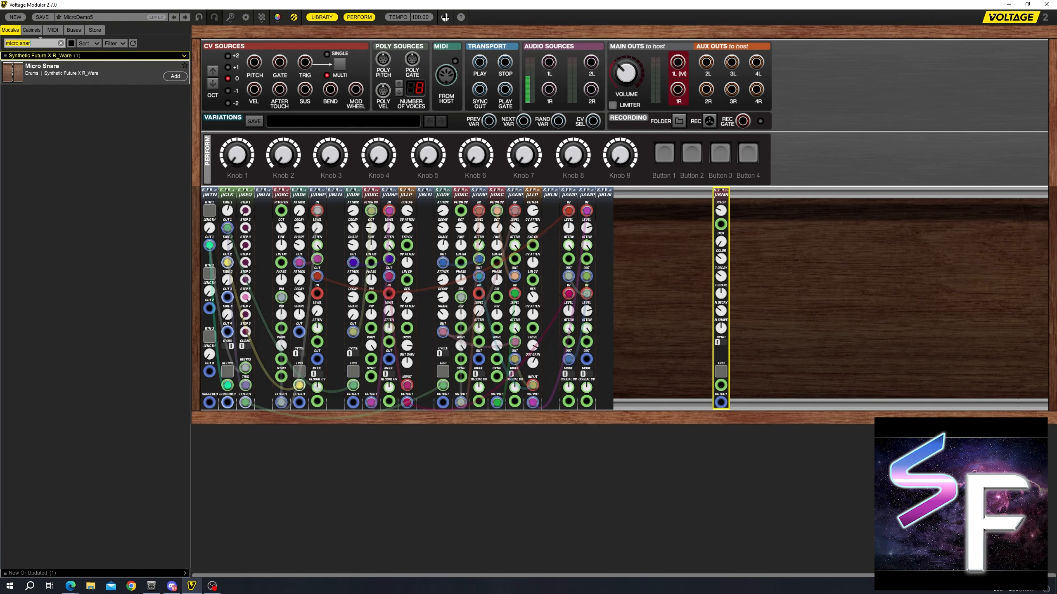
type("micro kick")
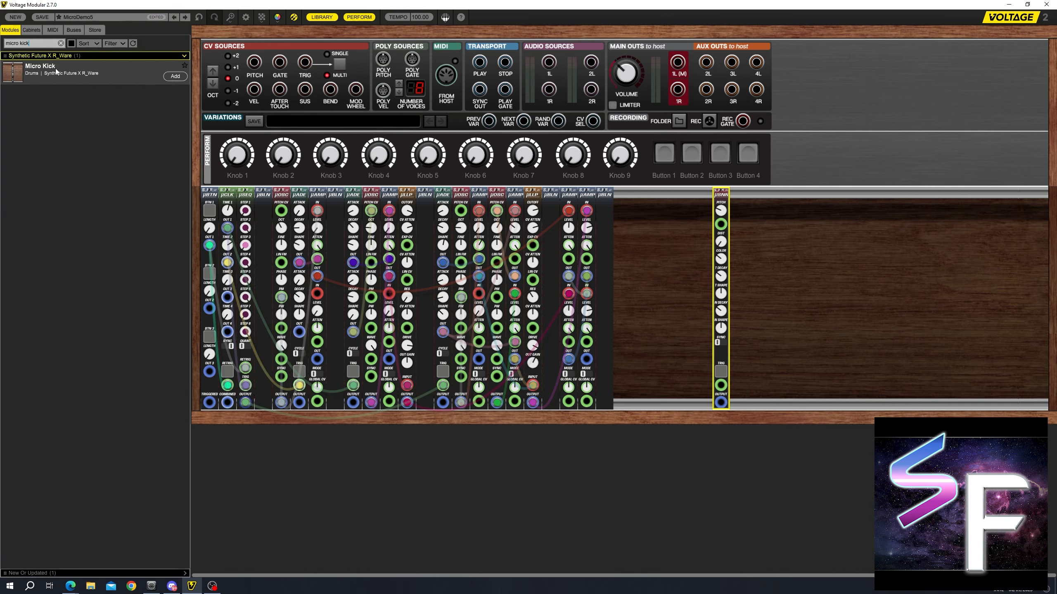
double_click(56, 71)
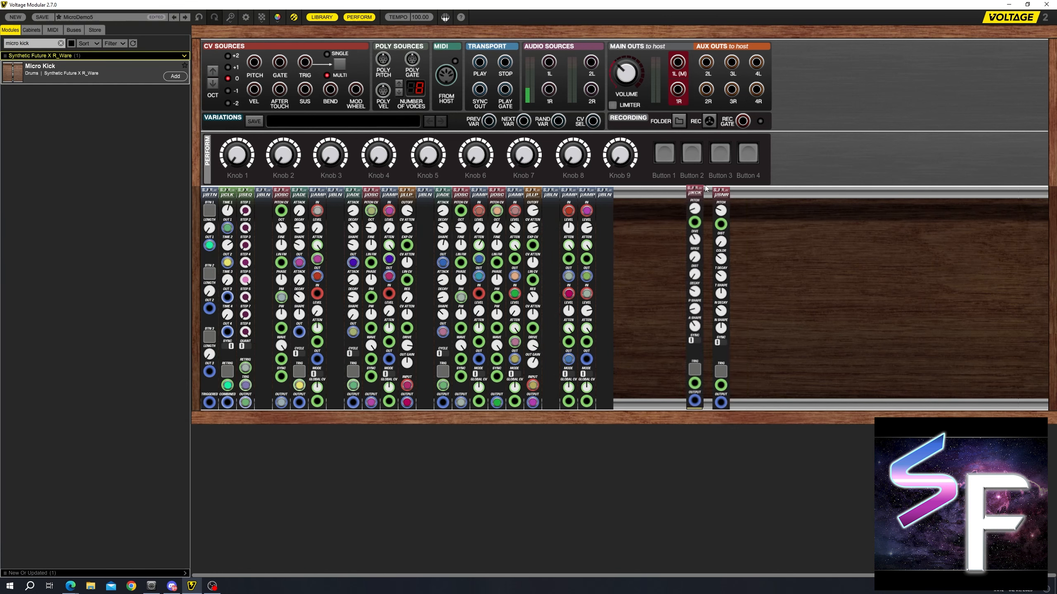
Step: Search the module library for "micro hat" and place a Micro HiHat directly after the Micro Snare
left_click(40, 43)
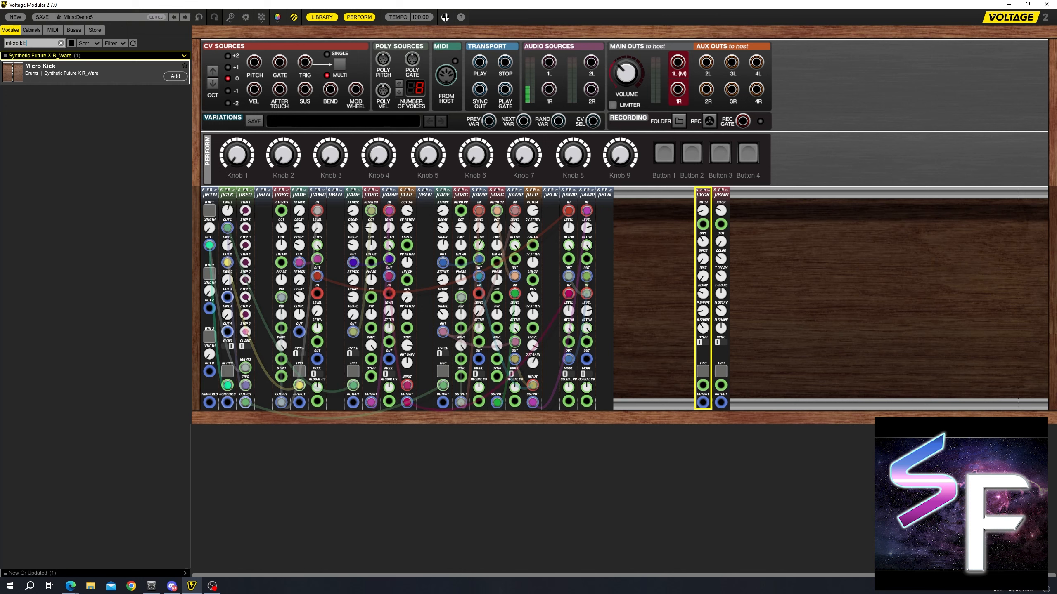
type("micro hat")
double_click(65, 71)
left_click_drag(699, 199, 701, 199)
left_click(801, 220)
left_click_drag(802, 208, 704, 208)
left_click(802, 217)
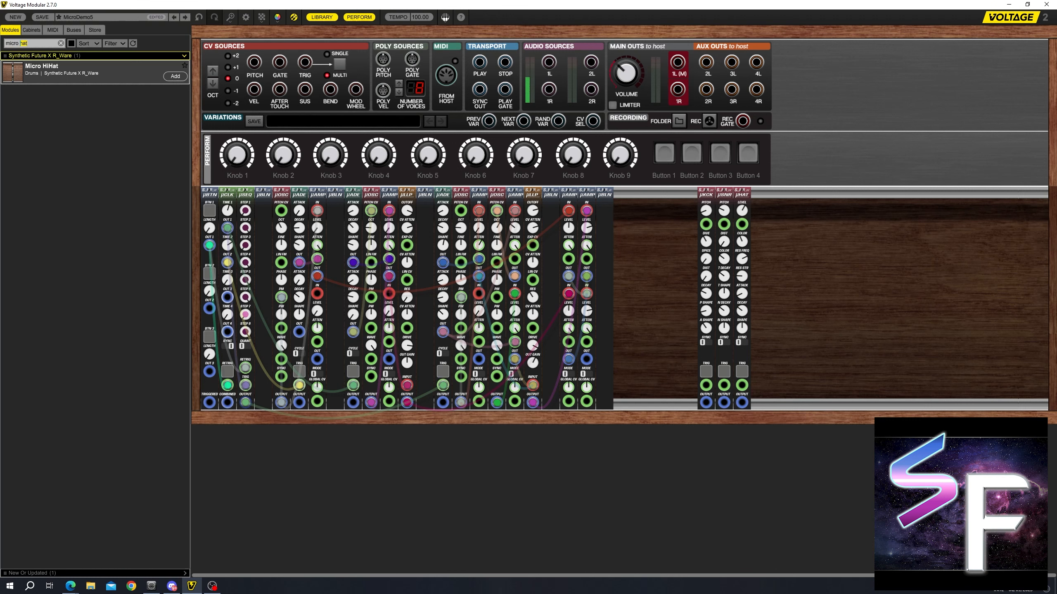
Step: Search the module library for "micro clock" and place a second Micro Clock after the last Micro Blank
key("BackSpace")
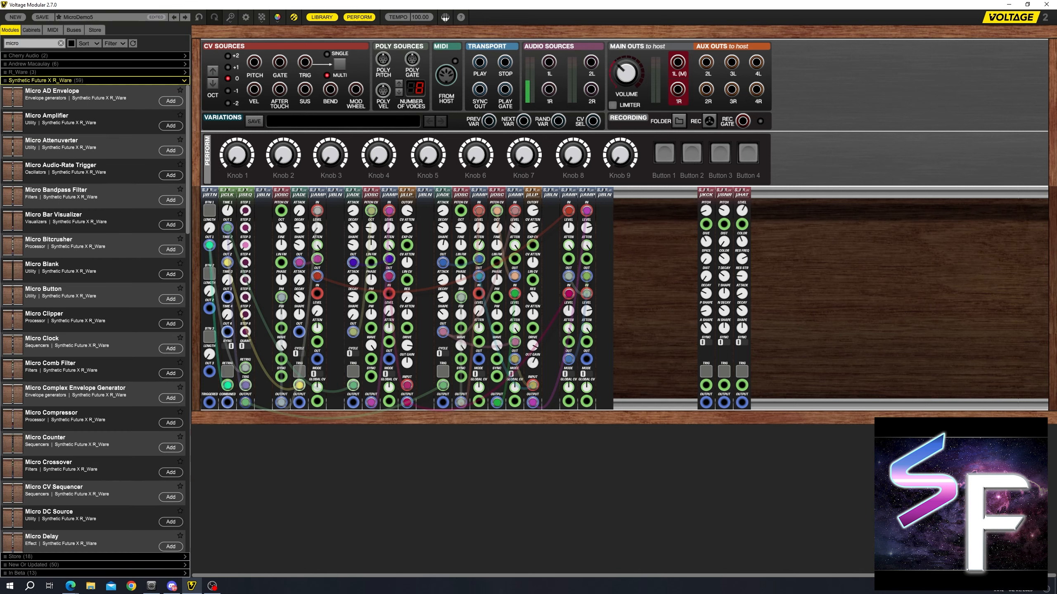
type("clock")
left_click_drag(16, 74, 626, 191)
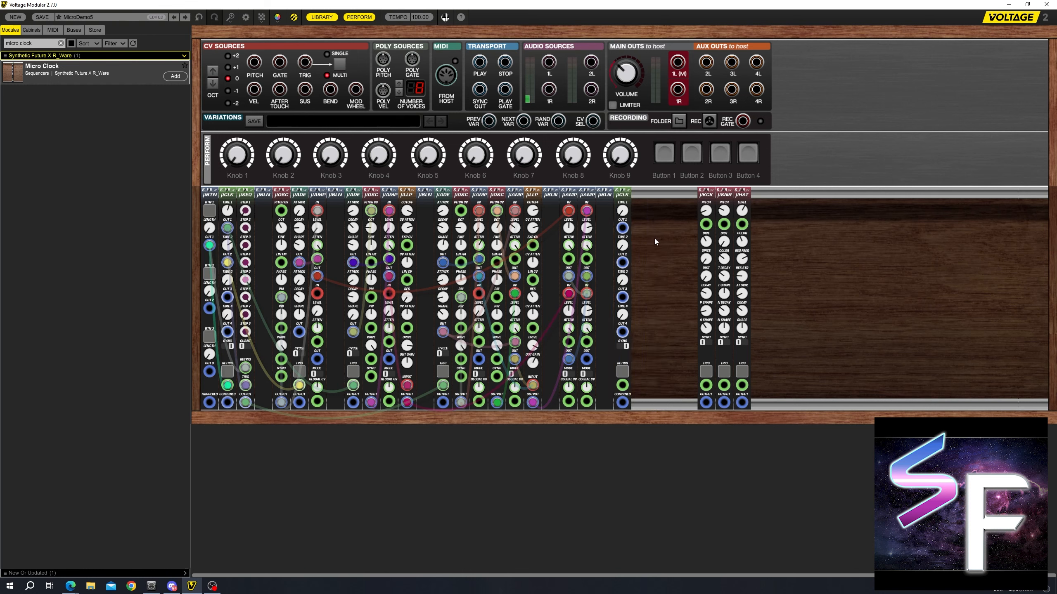
Step: Search for "micro tri", place three Micro Trigger Sequencers after the second clock, and pack them and the drum modules together without gaps
double_click(26, 43)
key("BackSpace")
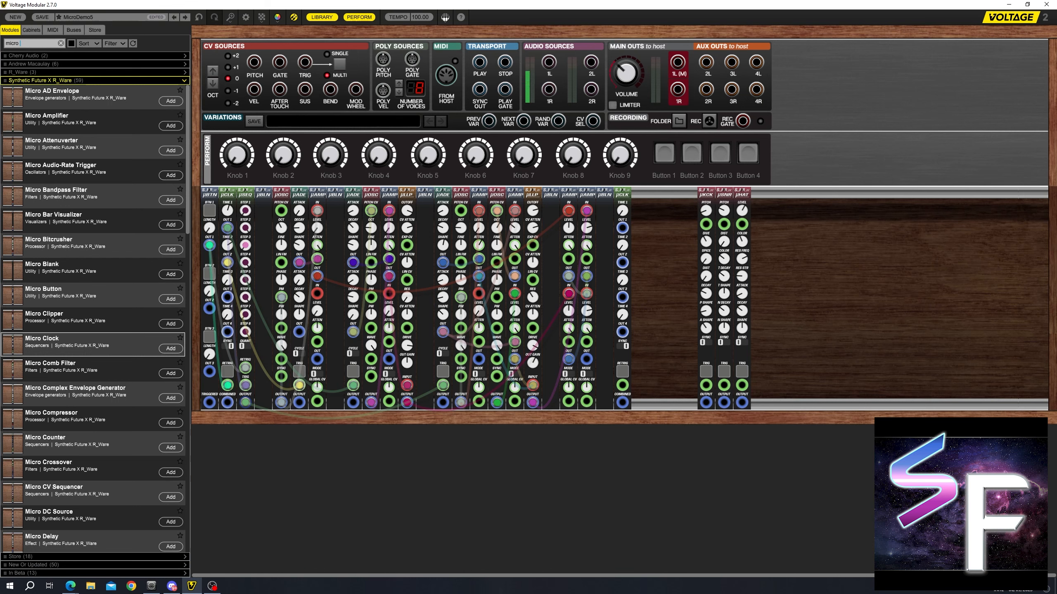
type("tr")
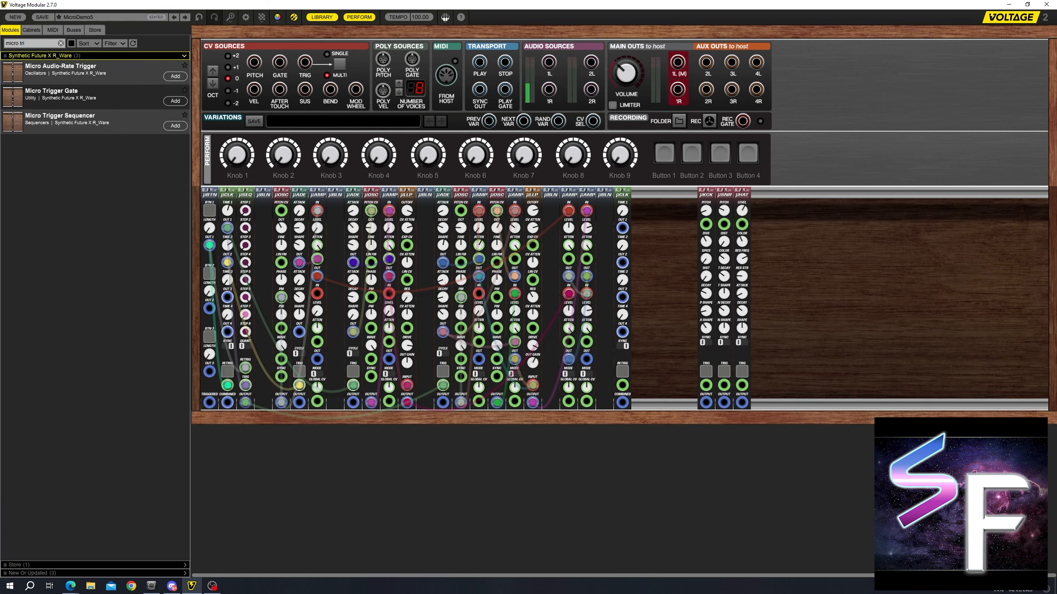
type("i")
left_click_drag(34, 110, 683, 195)
left_click(668, 399)
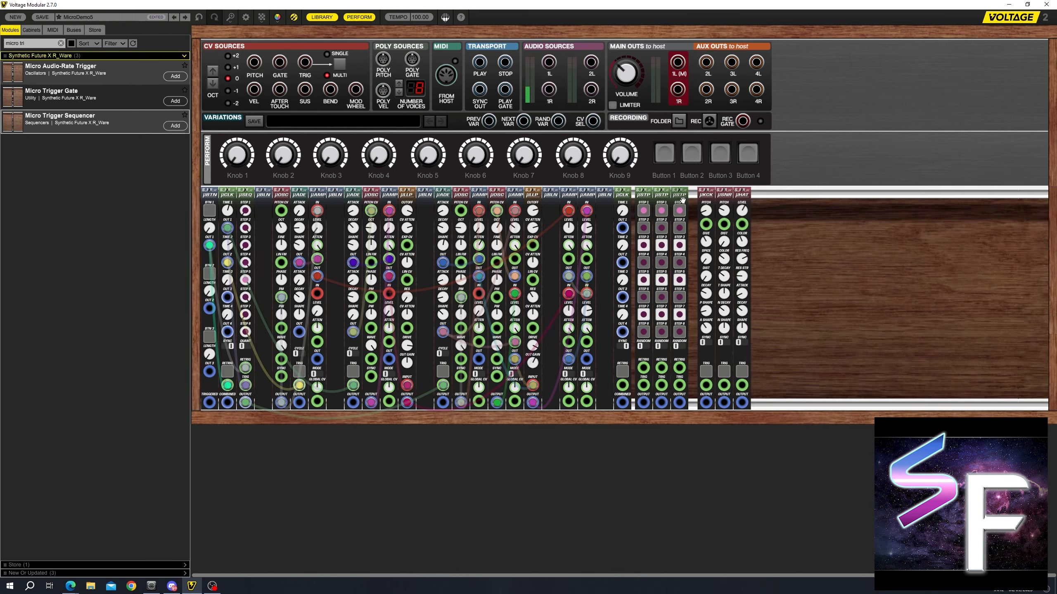
left_click_drag(687, 204, 639, 194)
left_click_drag(781, 202, 693, 194)
Step: Search the module library for "micro mixer" and place a Micro Mixer directly after the Micro HiHat
left_click(228, 168)
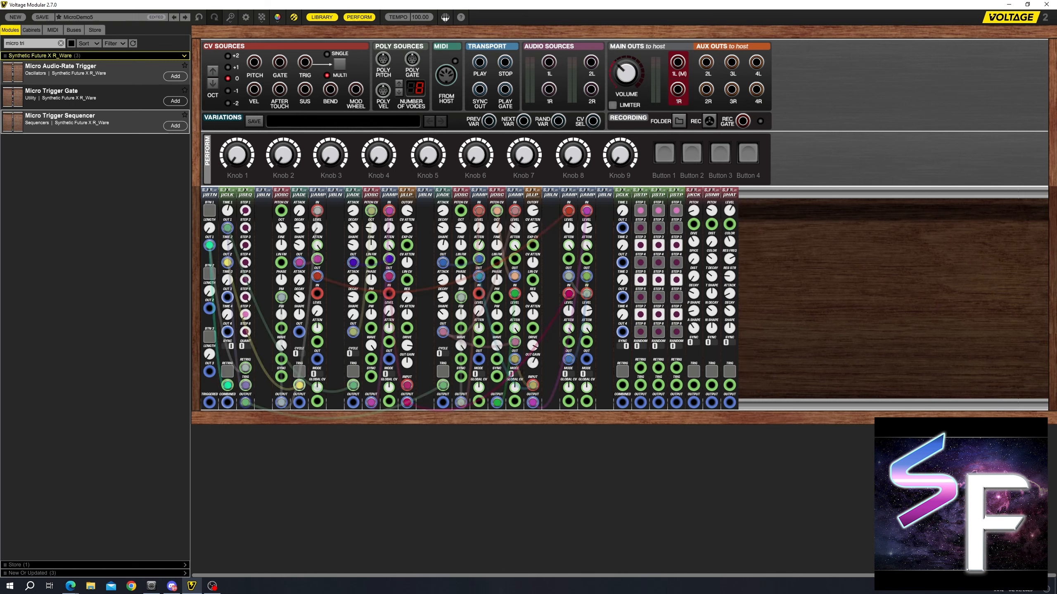
key("BackSpace")
key("BackSpace")
key("BackSpace")
type("m")
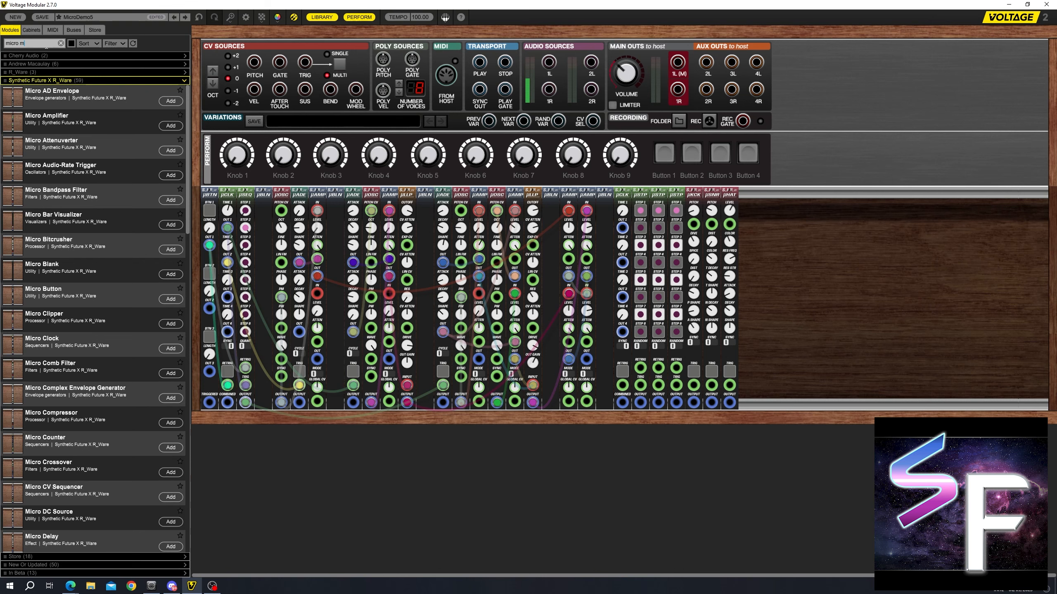
type("ixere")
key("BackSpace")
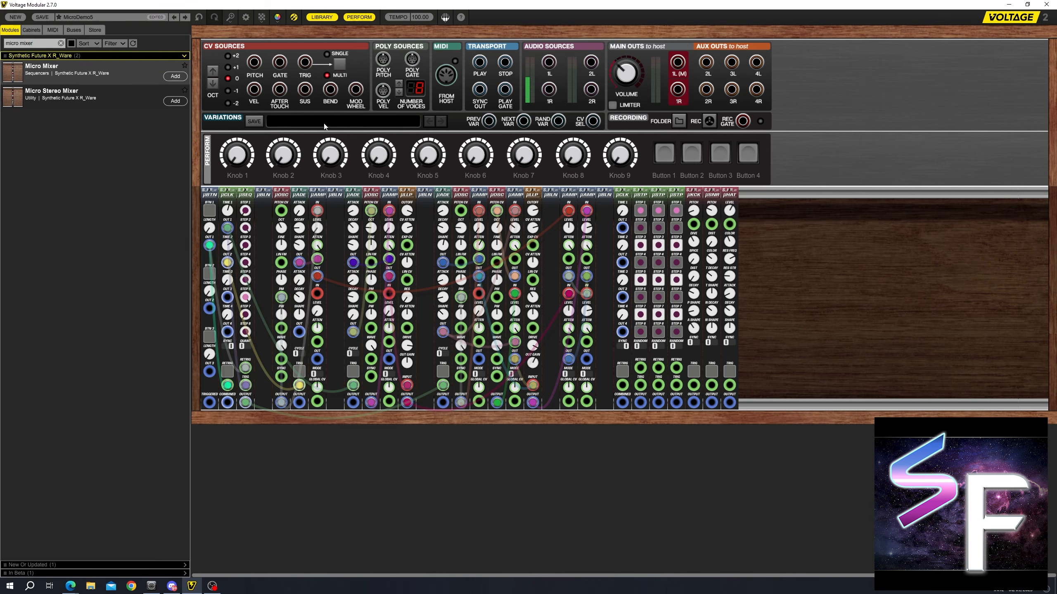
left_click_drag(41, 69, 749, 196)
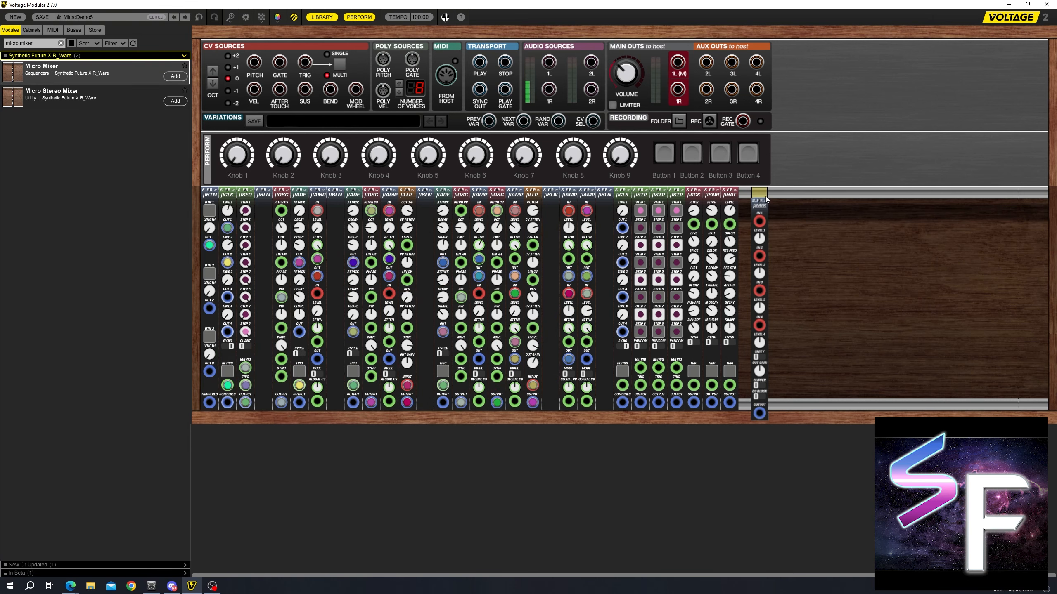
Step: Copy the Micro Button ahead of the second clock, and patch its first output and the clock's first output into the clock and trigger sequencers
left_click(621, 236)
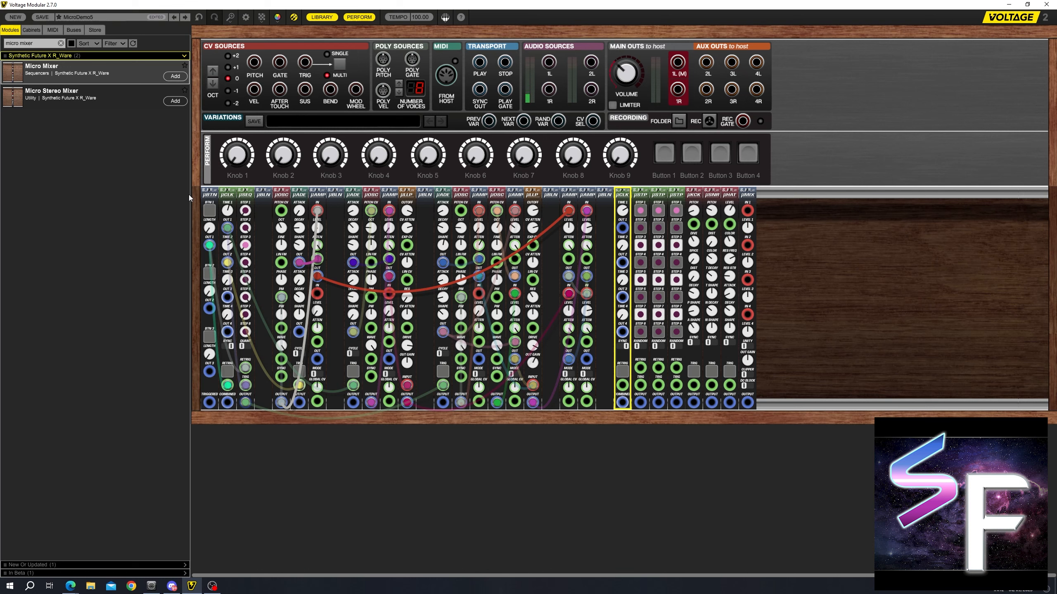
left_click_drag(207, 195, 620, 197)
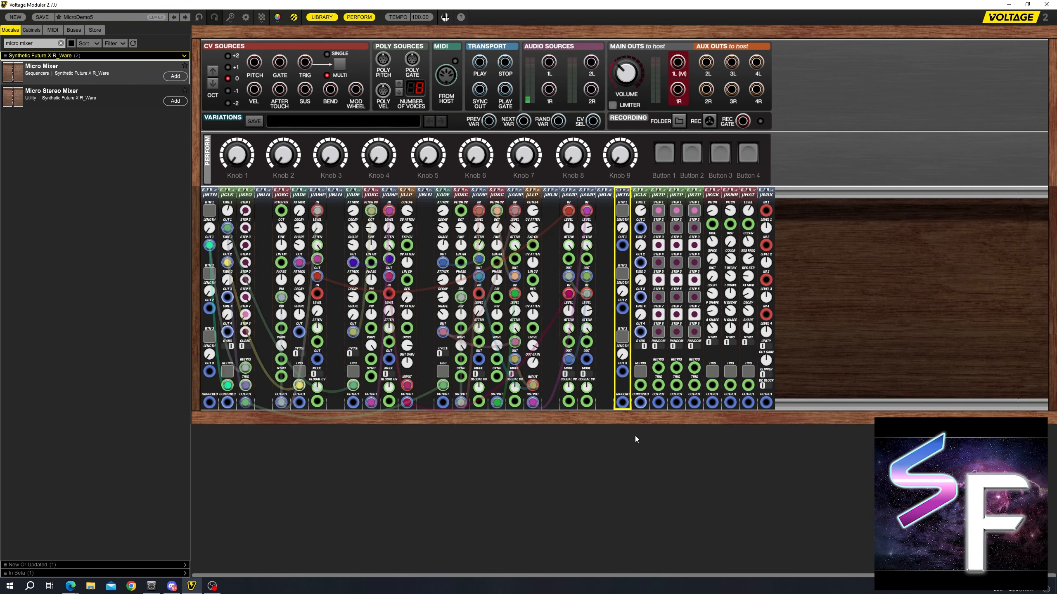
mouse_move(623, 246)
left_mouse_down()
mouse_move(658, 368)
mouse_move(623, 245)
left_mouse_up()
left_click(671, 347)
left_click_drag(693, 367, 623, 246)
left_click_drag(640, 385, 623, 246)
left_click_drag(658, 385, 640, 229)
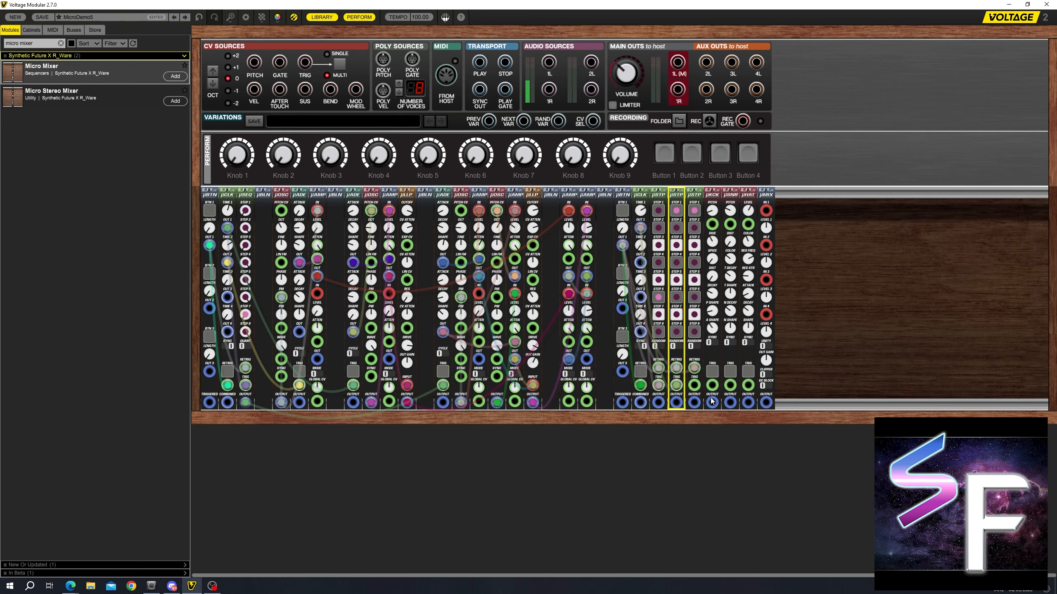
left_click_drag(694, 385, 623, 246)
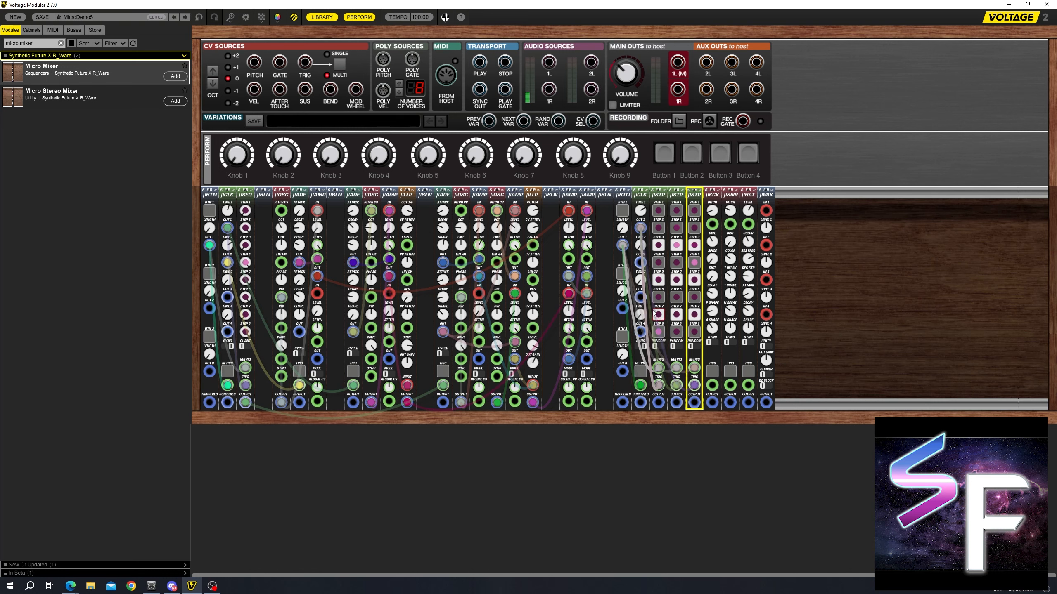
Step: Fire the copied Micro Button's first button, and switch off Steps 3, 5 and 7 on all three trigger sequencers
left_click(620, 218)
left_click(658, 246)
left_click(676, 246)
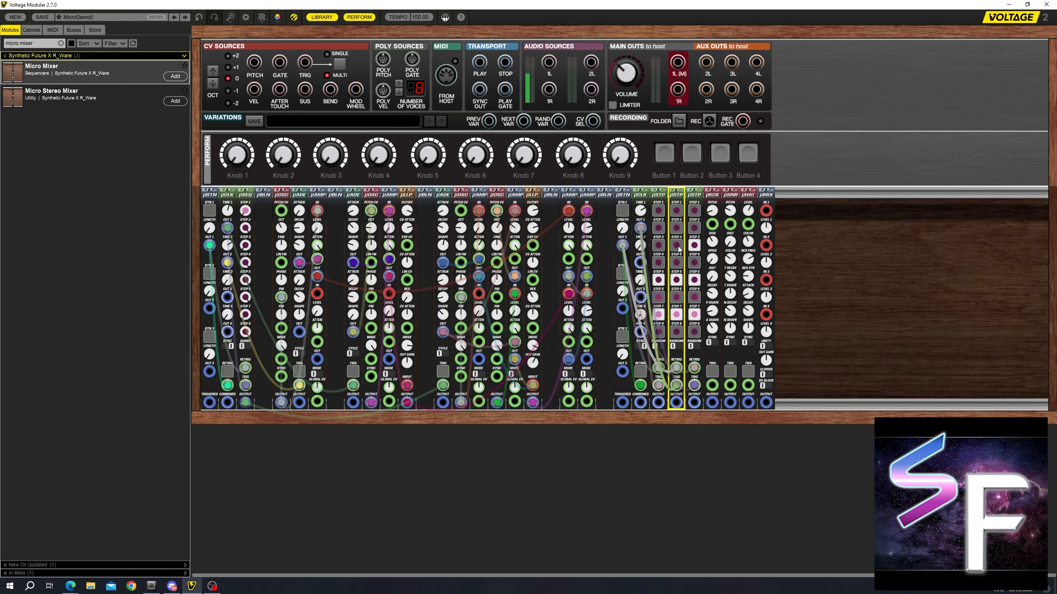
left_click(694, 246)
left_click(659, 280)
left_click(677, 280)
left_click(695, 280)
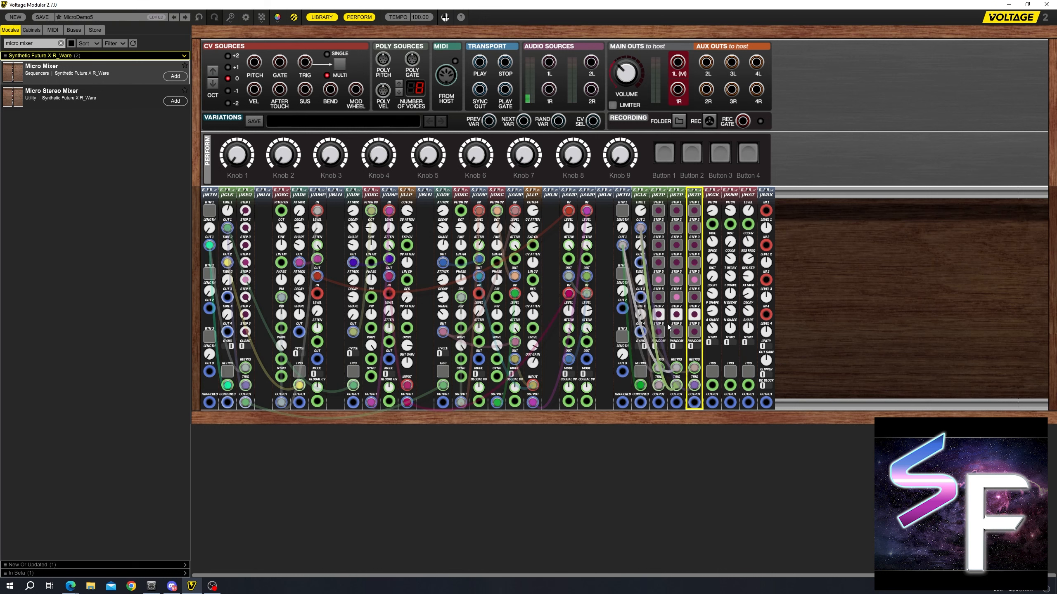
left_click(659, 315)
left_click(677, 315)
left_click(694, 315)
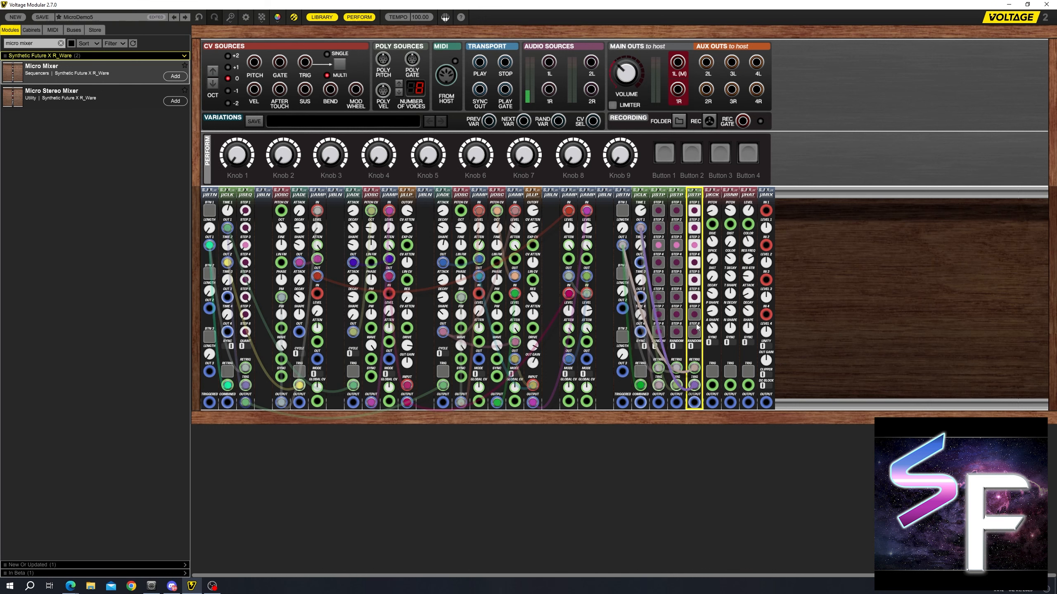
Step: Program the drum pattern with Steps 1 and 5 on the first trigger sequencer, Step 3 on the second and every step on the third
left_click(657, 223)
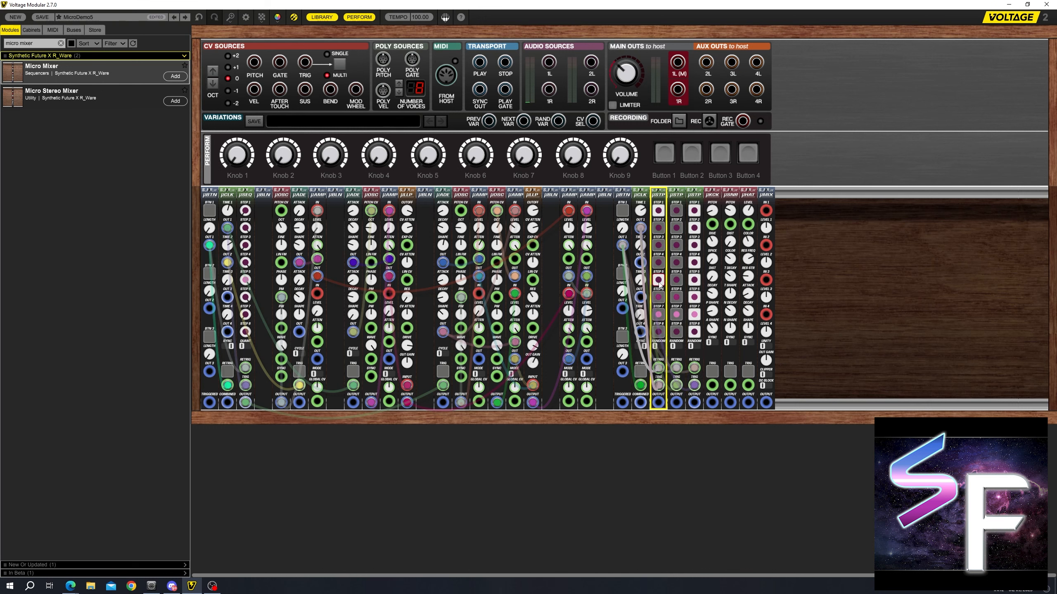
left_click(676, 246)
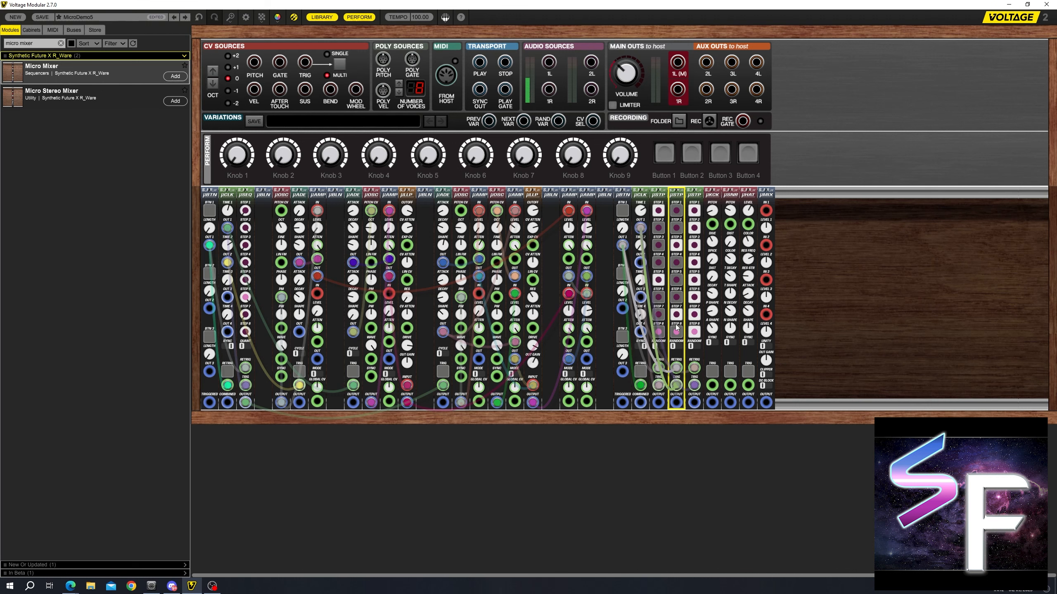
Step: Patch the three trigger sequencers' outputs into the trigger inputs of the Micro Kick, Micro Snare and Micro HiHat respectively
left_click_drag(658, 402, 730, 385)
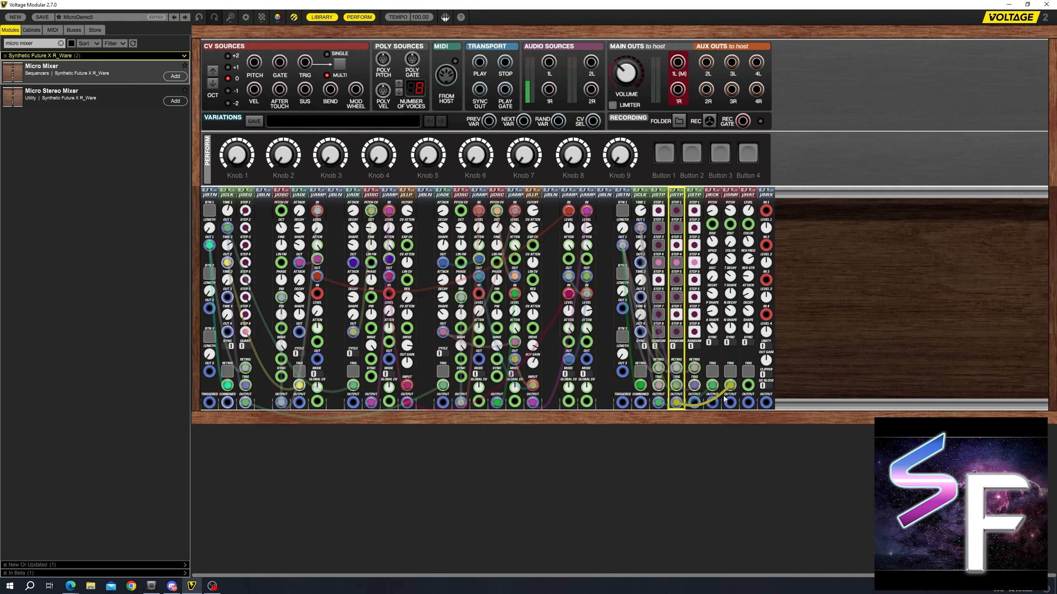
left_click(698, 406)
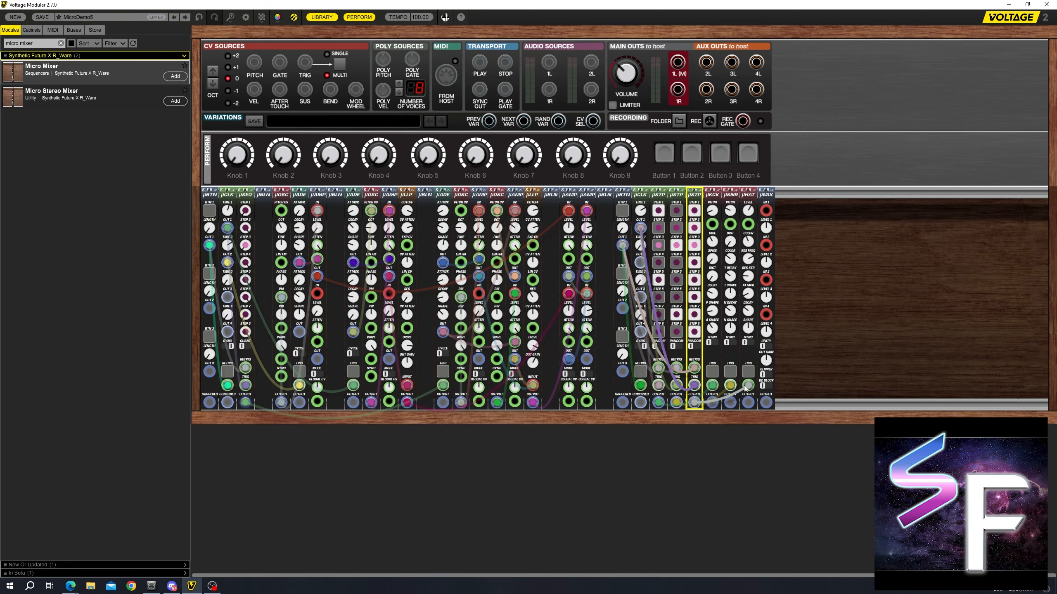
Step: Patch the Micro Kick, Micro Snare and Micro HiHat outputs into Micro Mixer inputs 1, 2 and 3, and the mixer's output into main out 1L
left_click(712, 406)
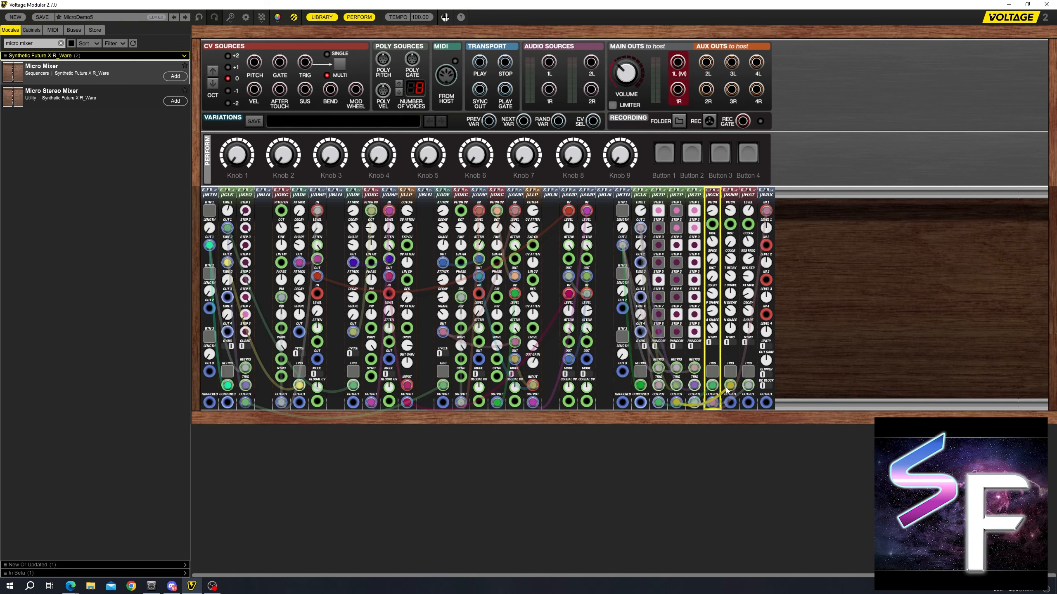
left_click_drag(730, 402, 766, 245)
left_click_drag(748, 402, 677, 62)
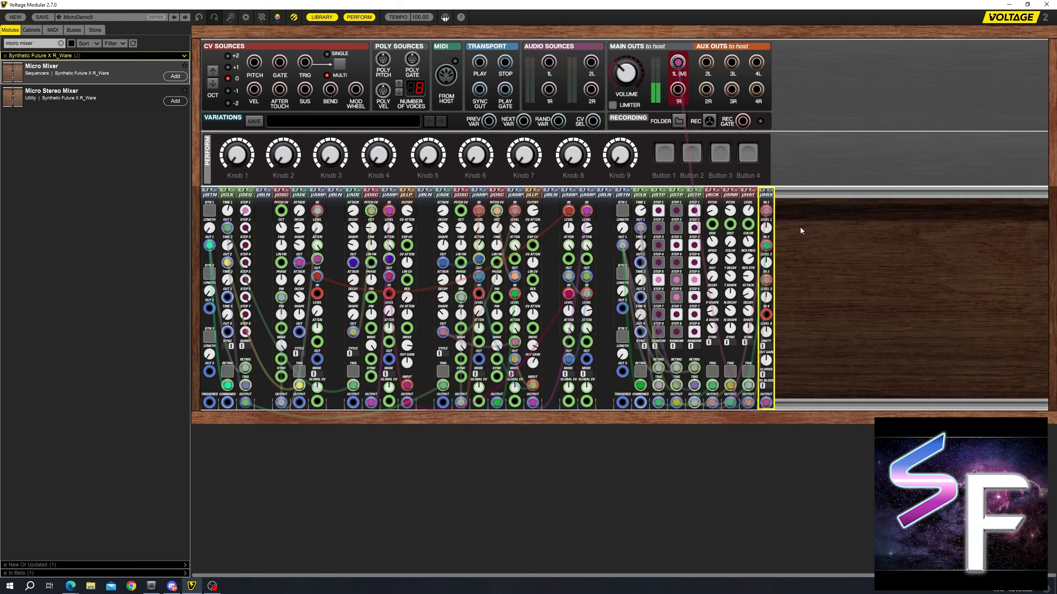
Step: Adjust the Micro Snare's first knob and turn down Level 2 on the Micro Mixer
left_click(729, 313)
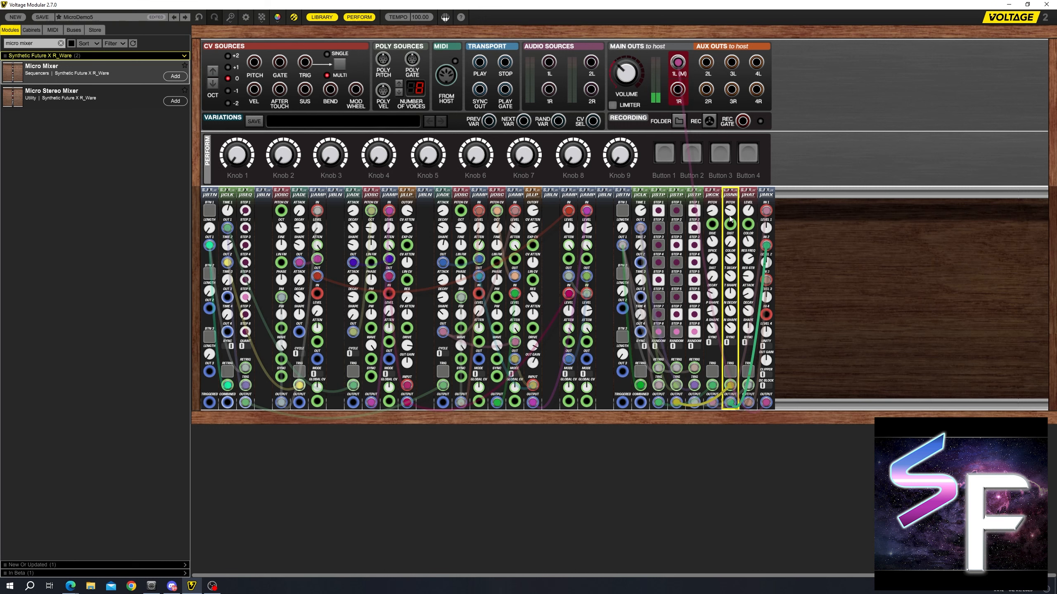
mouse_move(730, 211)
left_mouse_down()
mouse_move(729, 251)
mouse_move(730, 220)
left_mouse_up()
left_click_drag(770, 266, 765, 284)
left_click_drag(822, 211, 640, 251)
left_click_drag(847, 194, 618, 233)
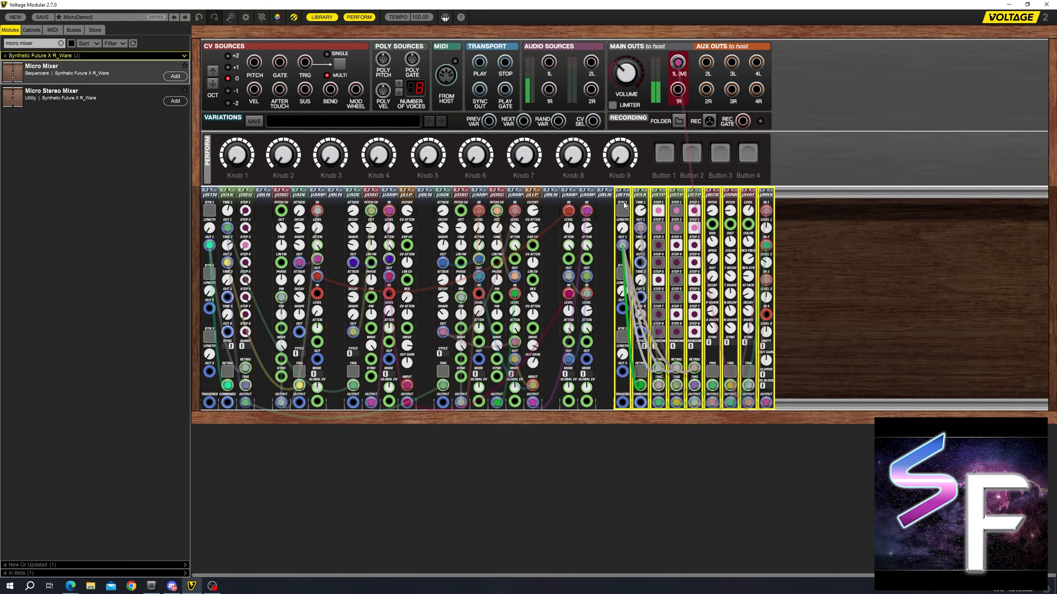
left_click(838, 242)
left_click(678, 349)
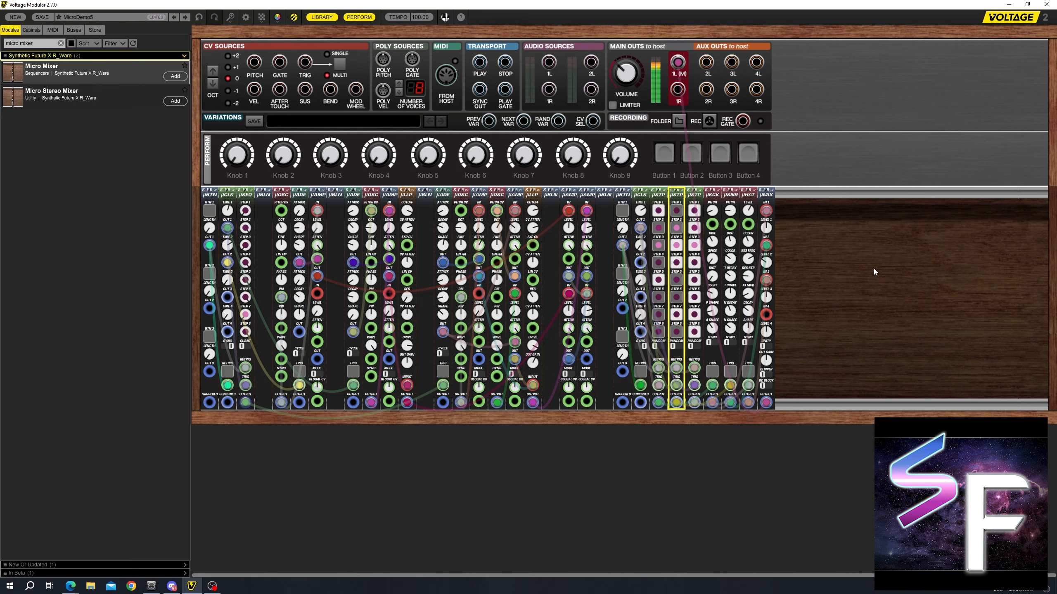
left_click_drag(857, 238, 615, 207)
left_click(830, 226)
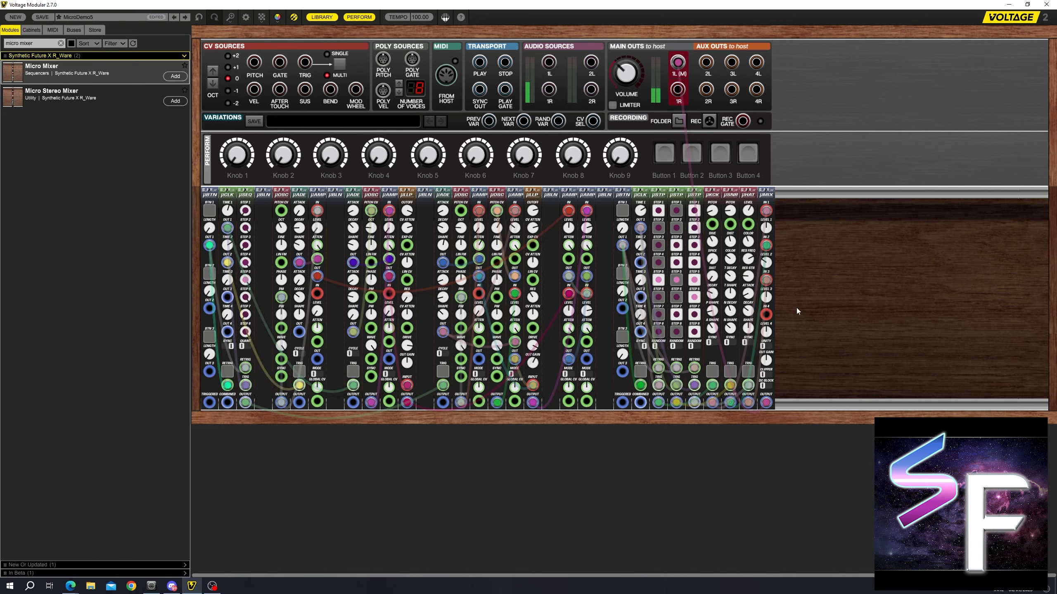
key("alt+Tab")
left_click_drag(885, 271, 625, 204)
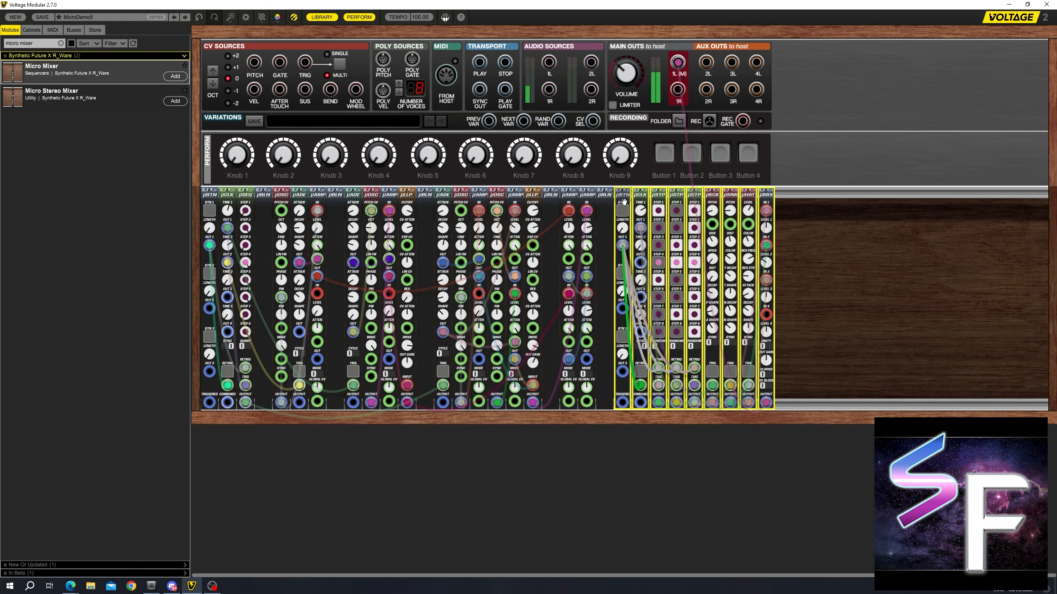
left_click(815, 248)
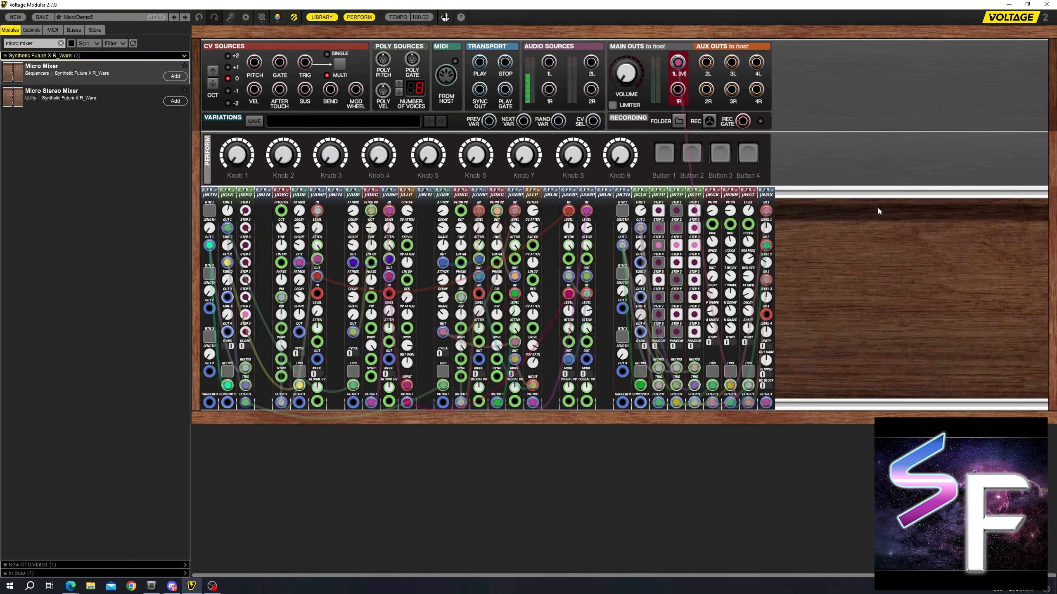
left_click_drag(878, 208, 621, 239)
left_click(822, 222)
left_click_drag(863, 208, 604, 234)
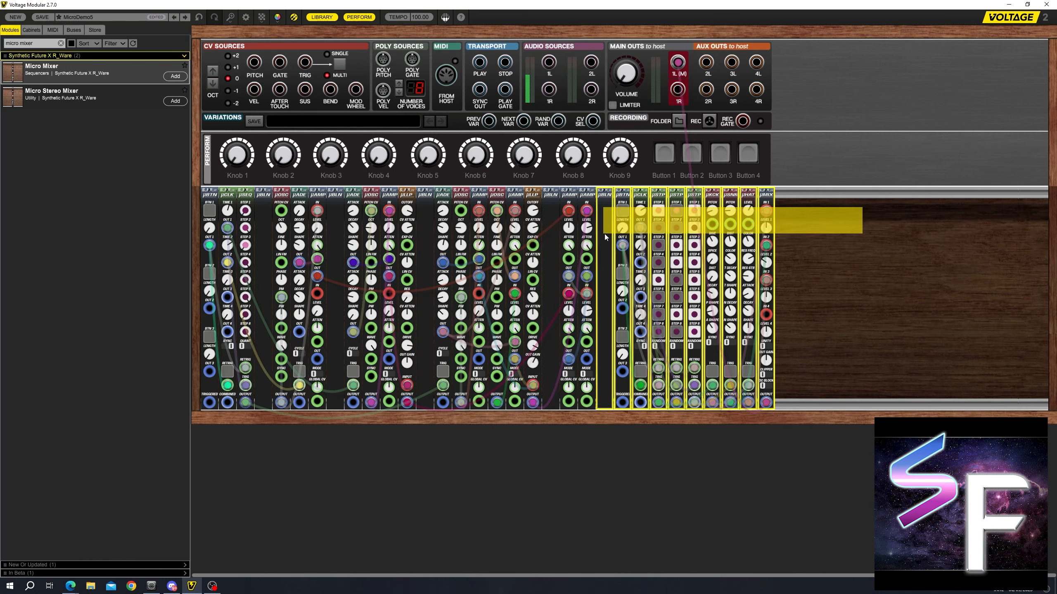
left_click_drag(887, 222, 617, 239)
left_click(835, 225)
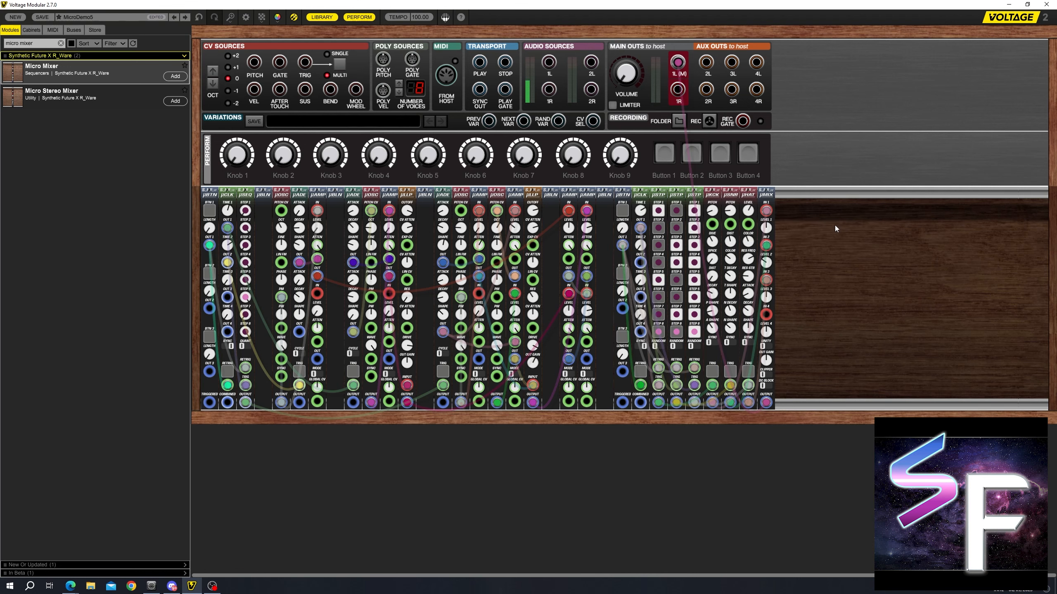